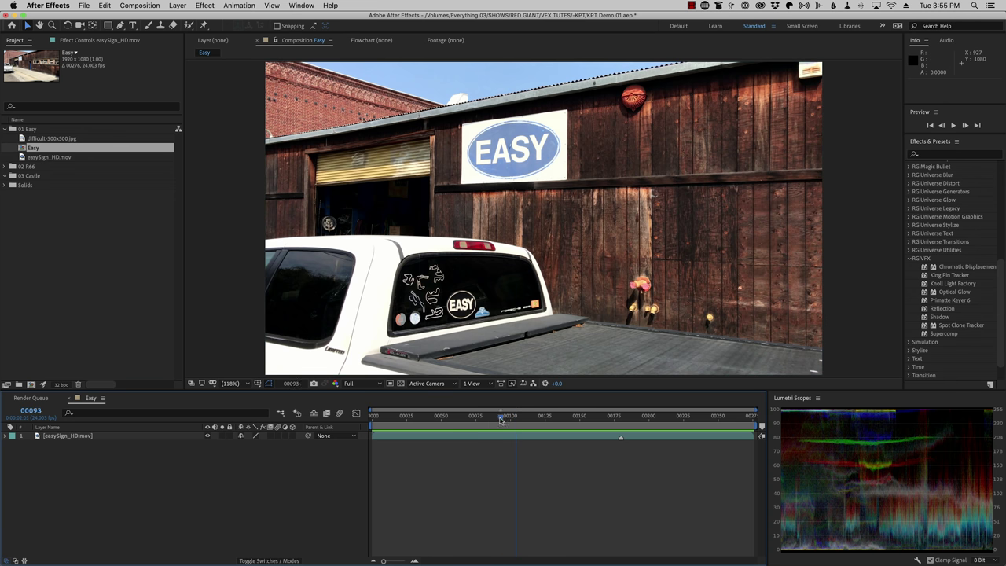
# - Add difficult-500x500.jpg over the barn footage and mask it with a rectangle
pyautogui.moveTo(500, 419); pyautogui.dragTo(621, 443)
pyautogui.moveTo(32, 136); pyautogui.dragTo(588, 219)
pyautogui.click(109, 25)
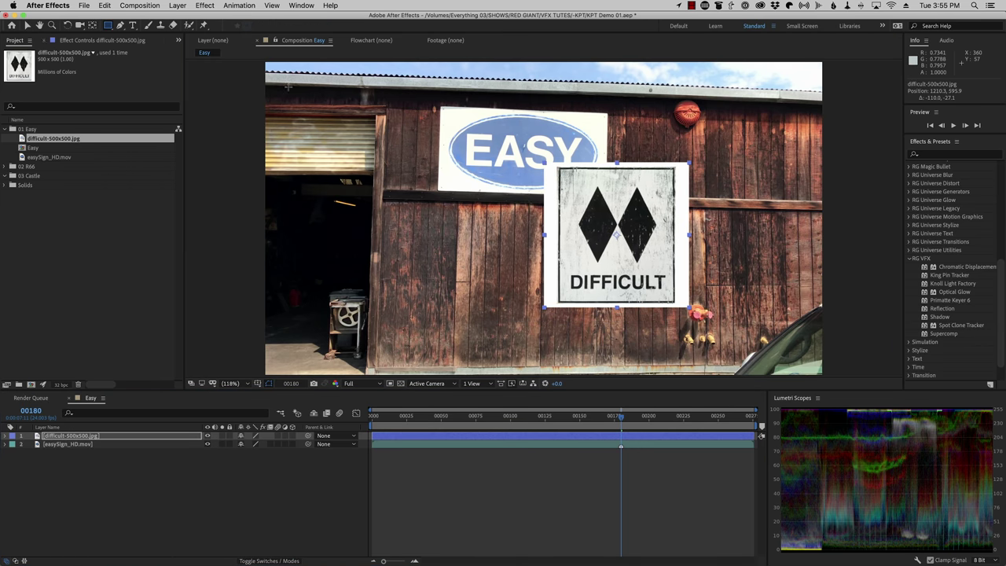
pyautogui.moveTo(555, 166); pyautogui.dragTo(678, 302)
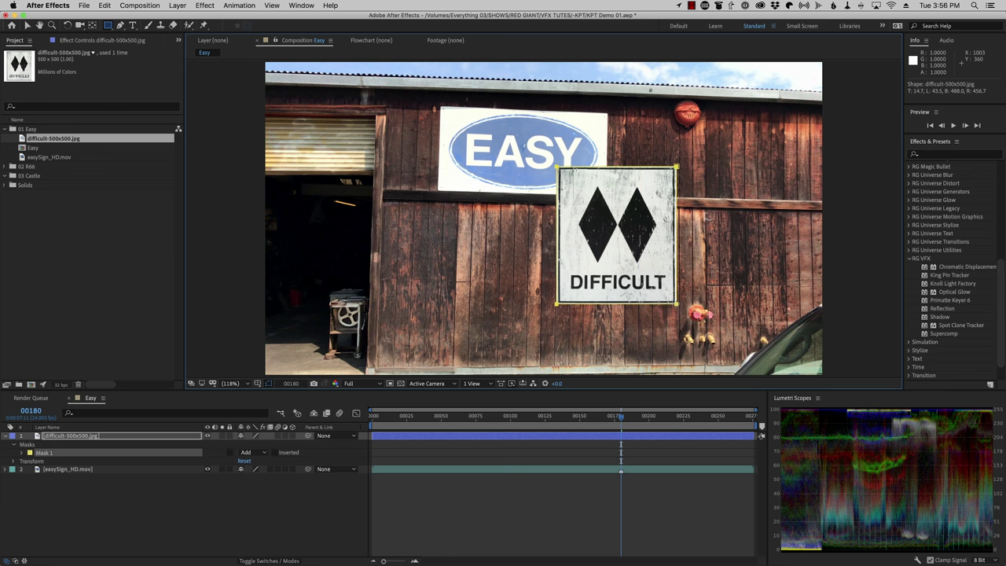
# - Apply Corner Pin to the sign layer and skew its four corners
pyautogui.click(929, 155)
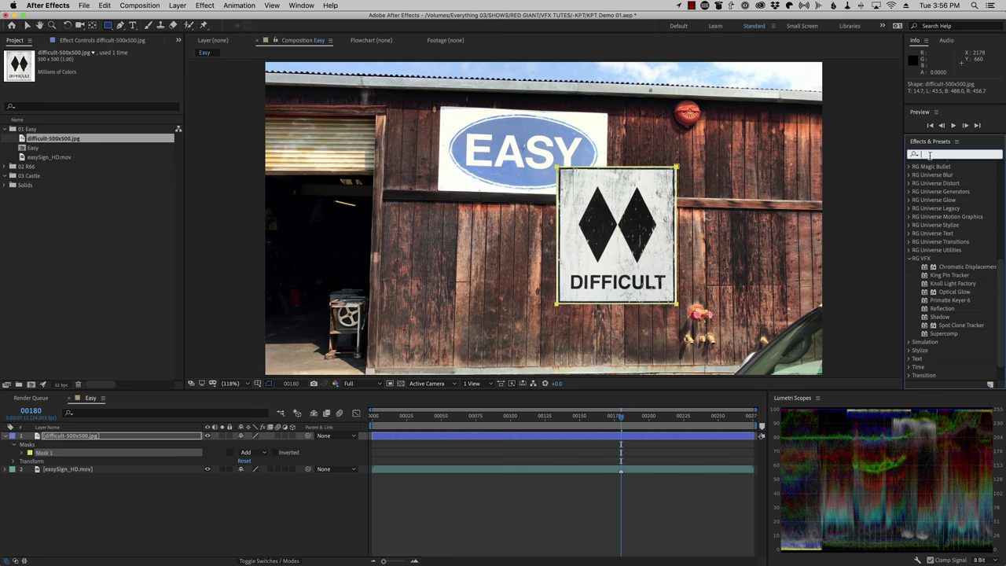
pyautogui.write('corne')
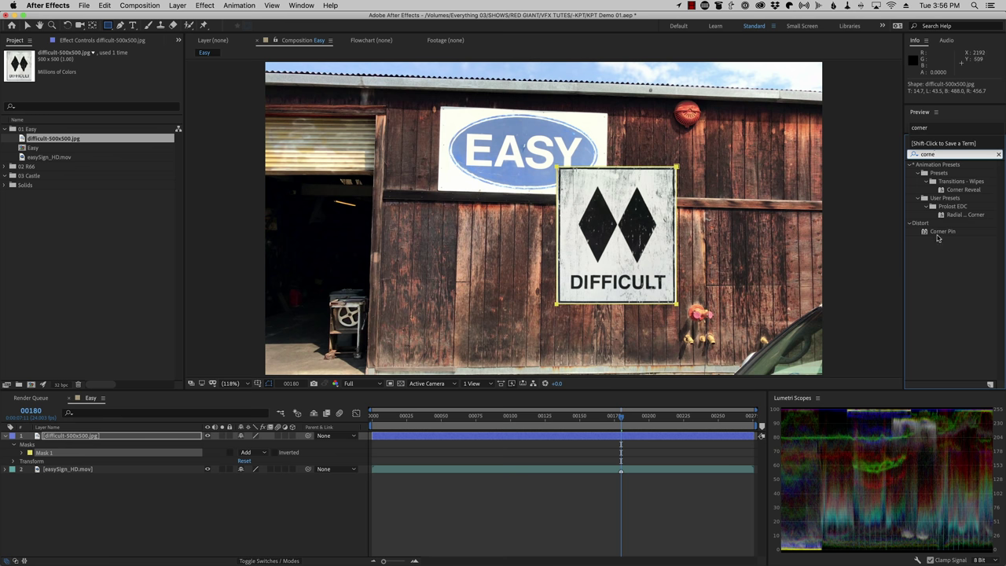
pyautogui.moveTo(937, 235); pyautogui.dragTo(448, 113)
pyautogui.moveTo(542, 307); pyautogui.dragTo(440, 210)
pyautogui.moveTo(676, 166); pyautogui.dragTo(634, 112)
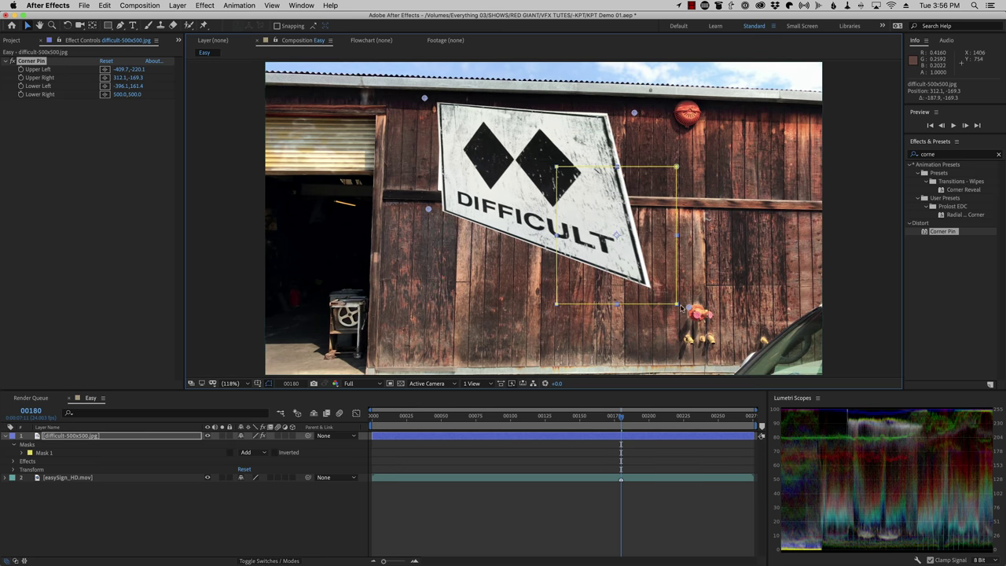
pyautogui.moveTo(689, 309); pyautogui.dragTo(630, 214)
pyautogui.moveTo(422, 98); pyautogui.dragTo(431, 108)
pyautogui.moveTo(633, 116); pyautogui.dragTo(627, 117)
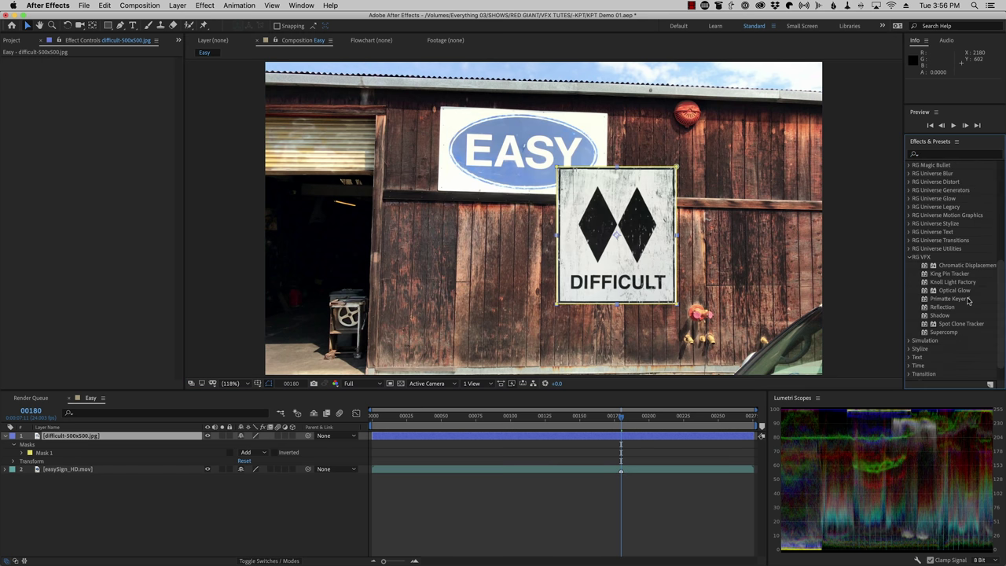
# - Apply King Pin Tracker and drag its four corner pins onto the EASY sign
pyautogui.moveTo(949, 275); pyautogui.dragTo(640, 253)
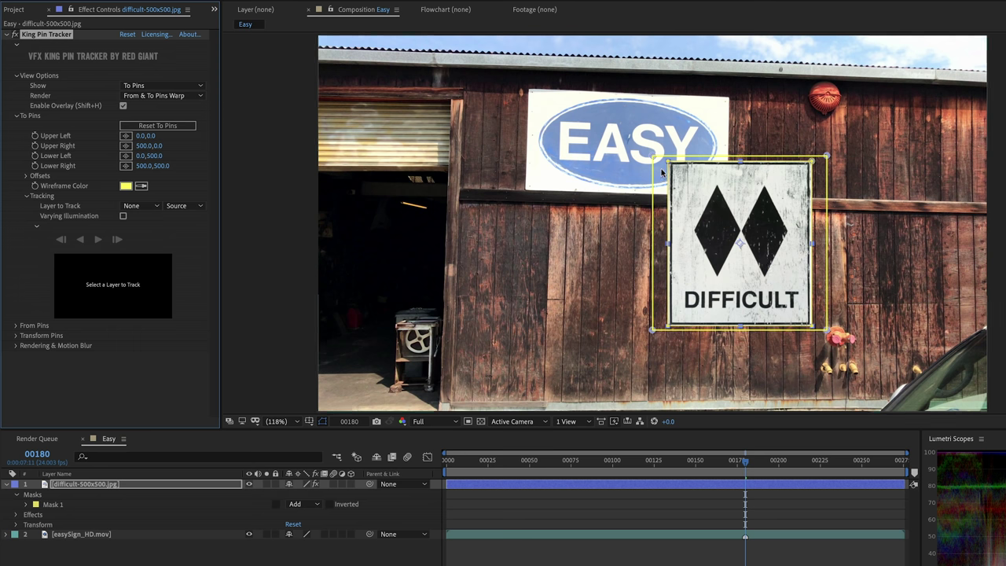
pyautogui.moveTo(652, 157); pyautogui.dragTo(518, 84)
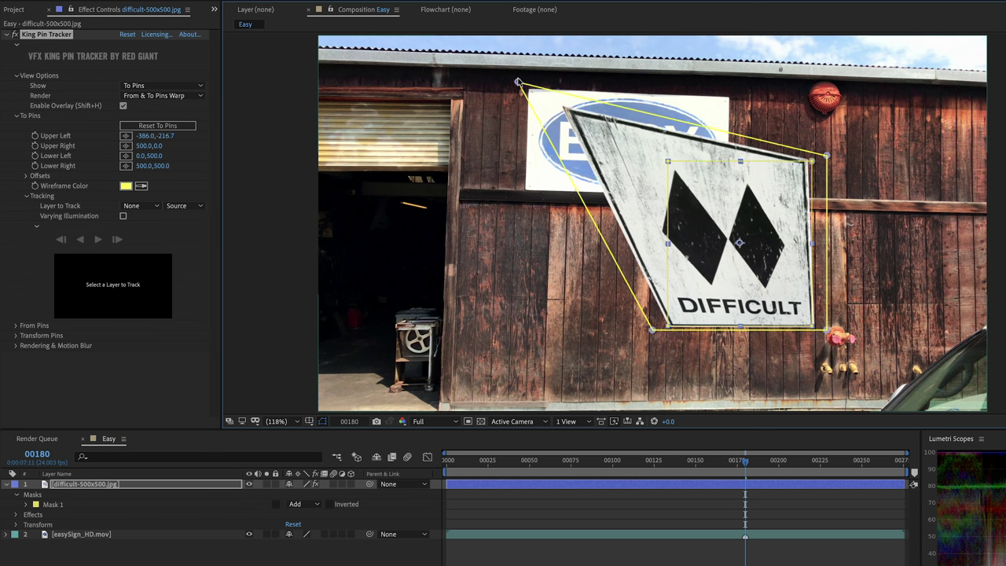
pyautogui.moveTo(554, 212); pyautogui.dragTo(521, 194)
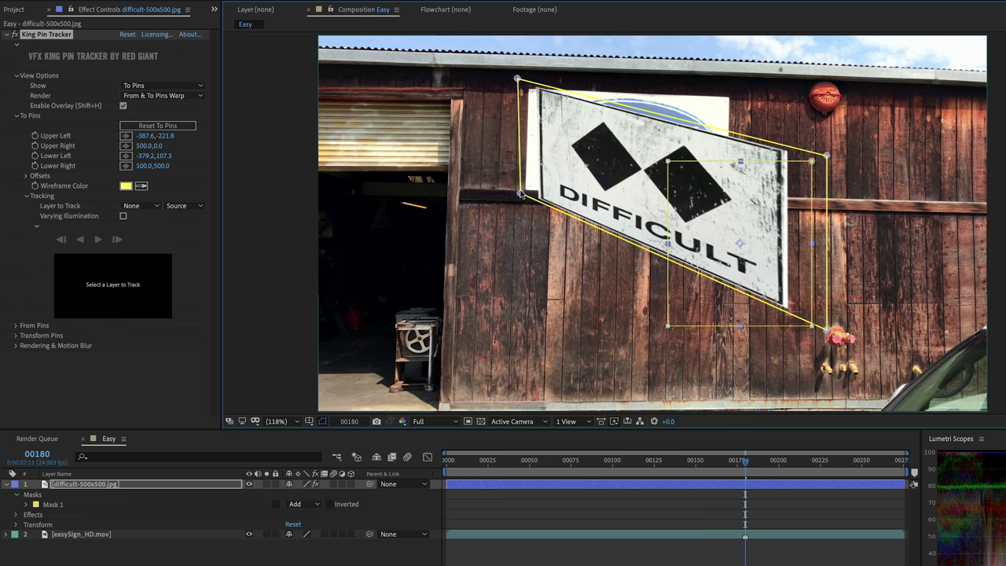
pyautogui.moveTo(518, 79); pyautogui.dragTo(527, 88)
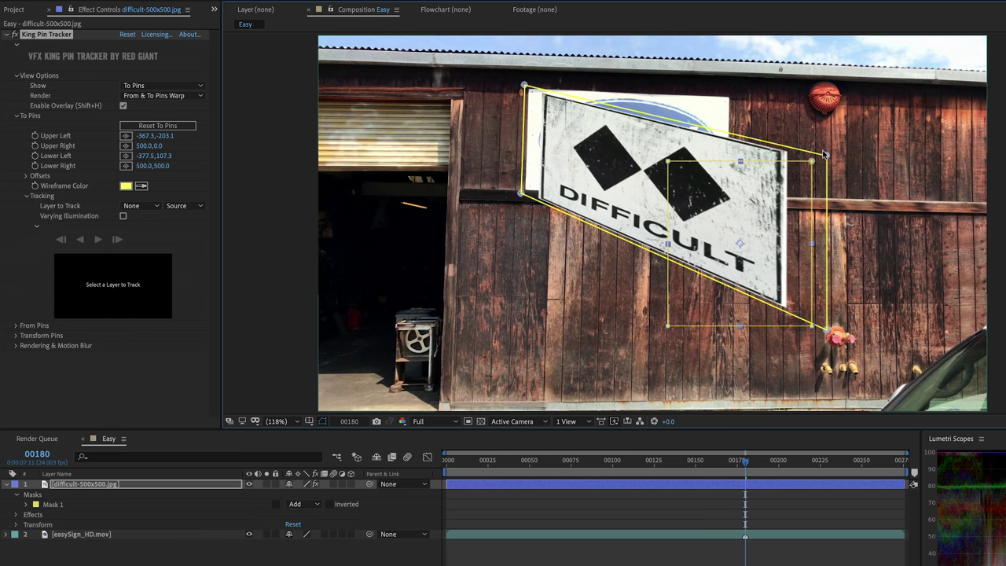
pyautogui.moveTo(823, 154); pyautogui.dragTo(731, 94)
pyautogui.moveTo(824, 325); pyautogui.dragTo(730, 198)
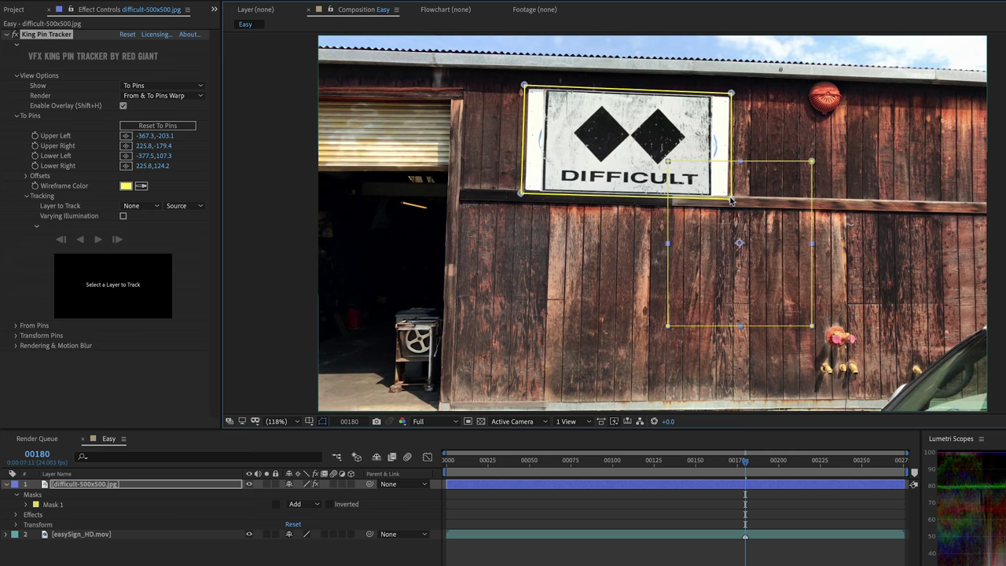
# - Preview nearby frames and set Layer to Track to 2. easySign_HD.mov
pyautogui.moveTo(747, 465)
pyautogui.mouseDown()
pyautogui.moveTo(721, 464)
pyautogui.moveTo(745, 465)
pyautogui.mouseUp()
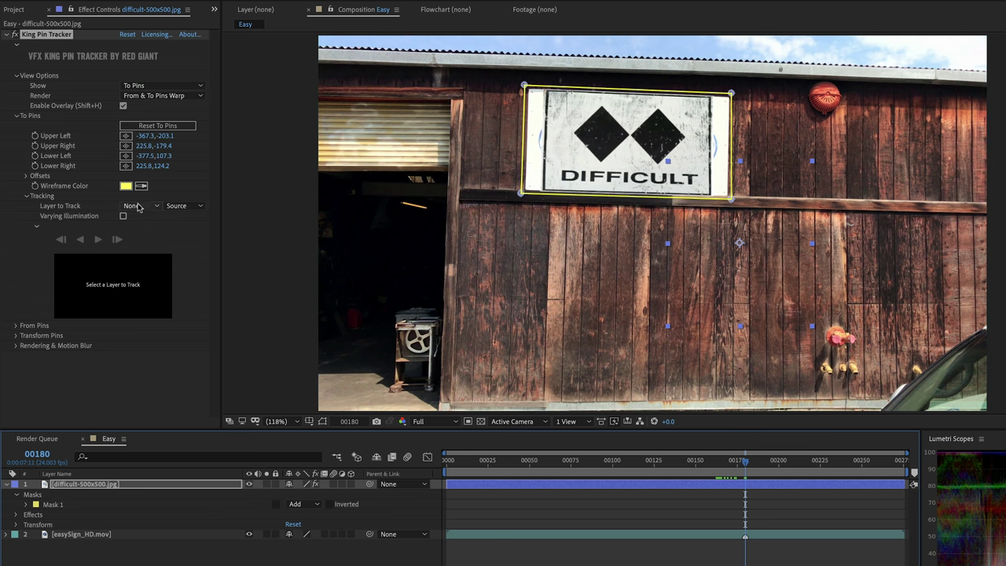
pyautogui.click(138, 207)
pyautogui.click(162, 248)
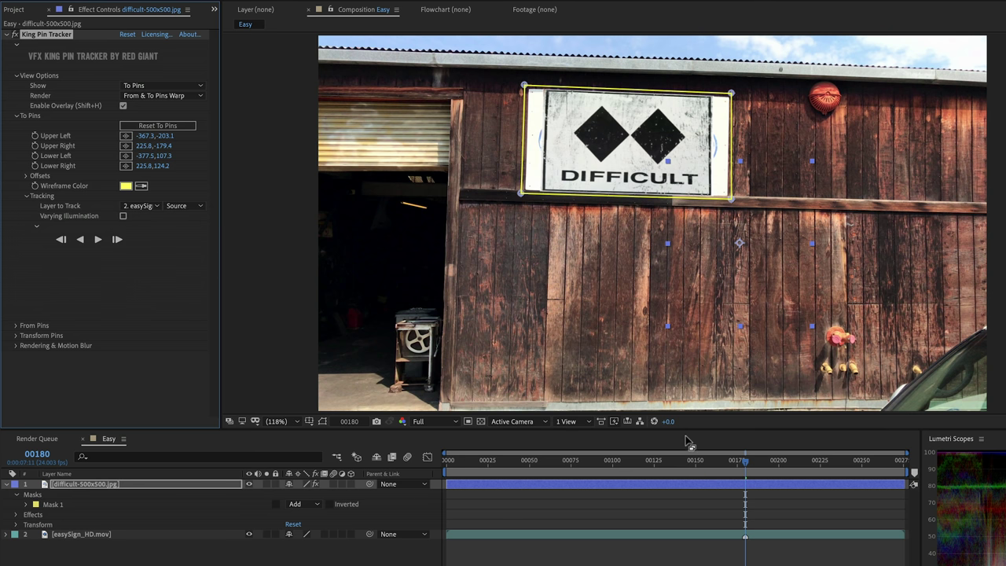
# - Track backward, review earlier frames, return to 00180, then track forward to frame 275
pyautogui.click(80, 239)
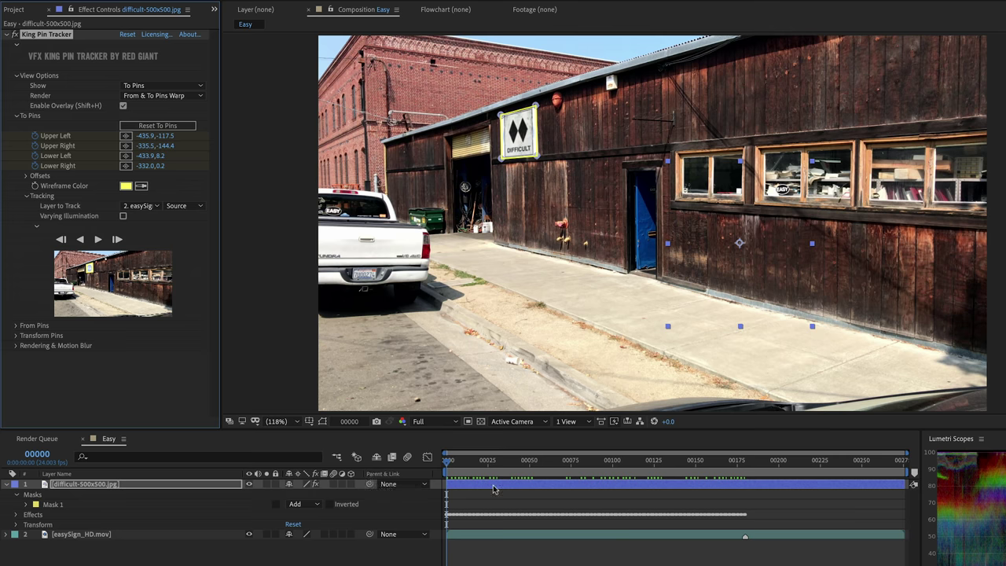
pyautogui.click(486, 464)
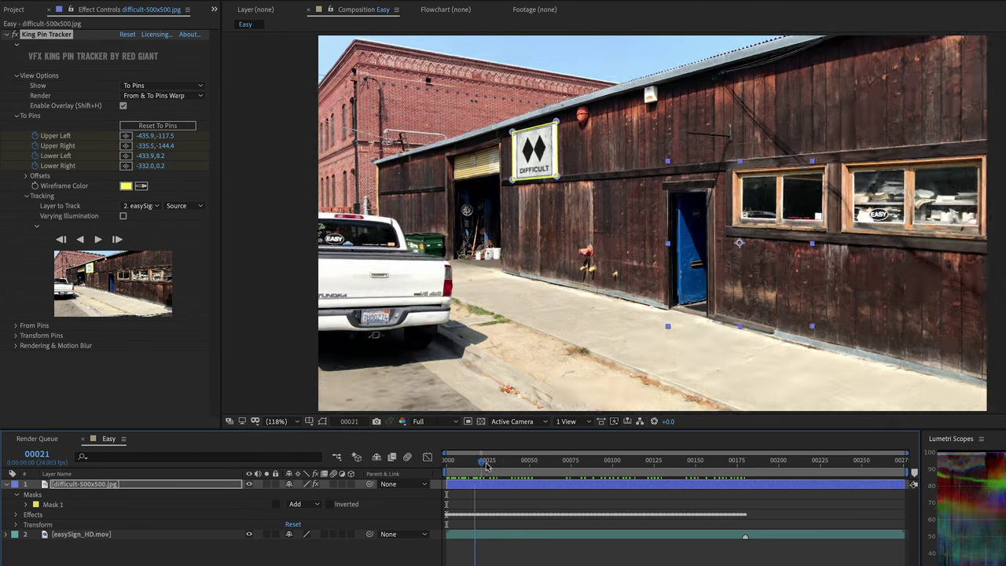
pyautogui.moveTo(486, 466); pyautogui.dragTo(668, 502)
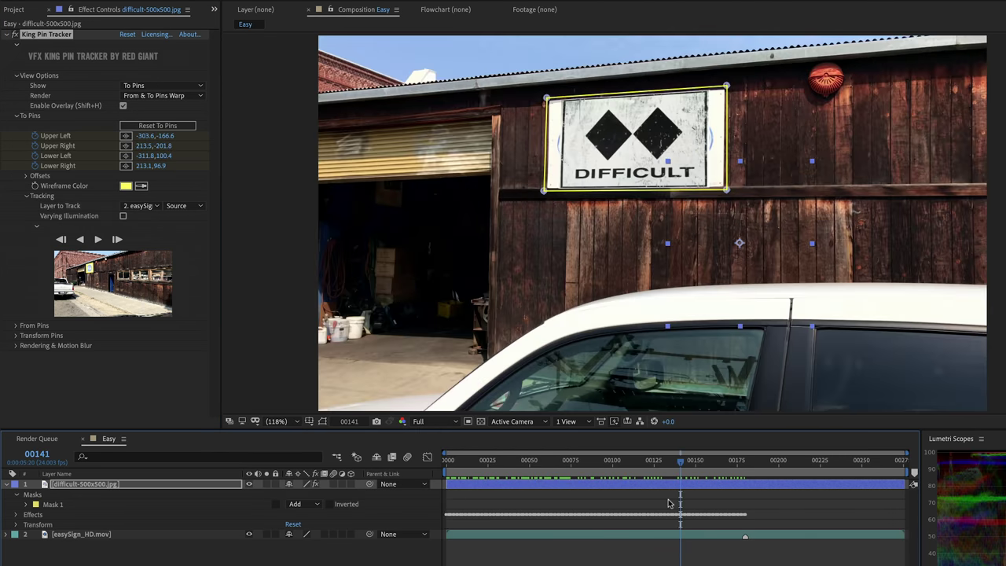
pyautogui.moveTo(704, 468); pyautogui.dragTo(745, 470)
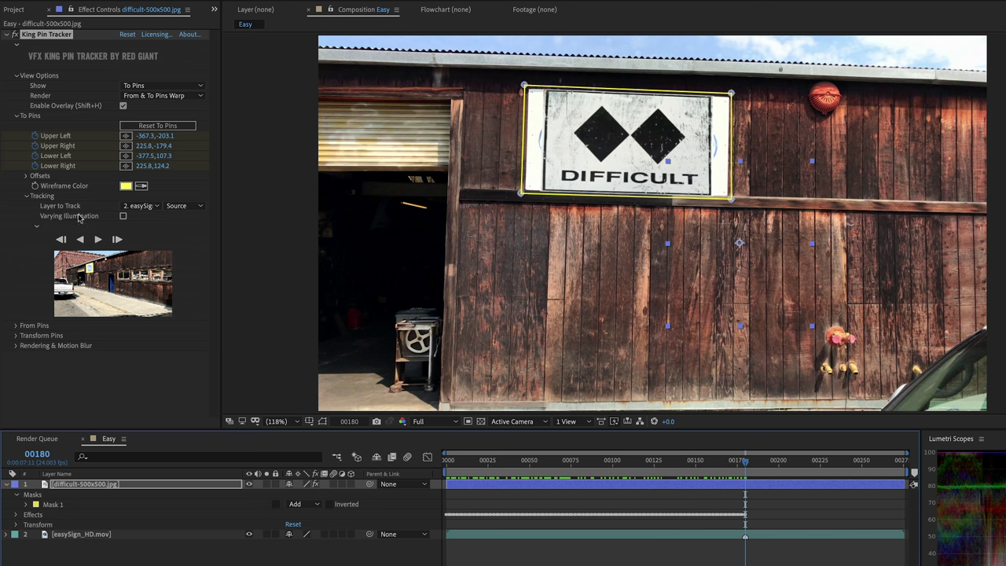
pyautogui.click(97, 239)
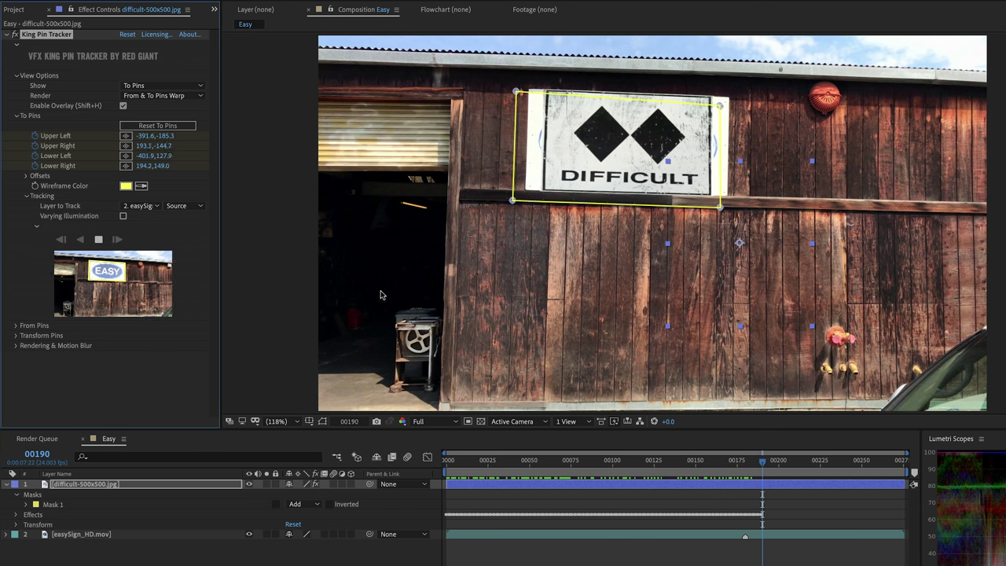
pyautogui.click(99, 240)
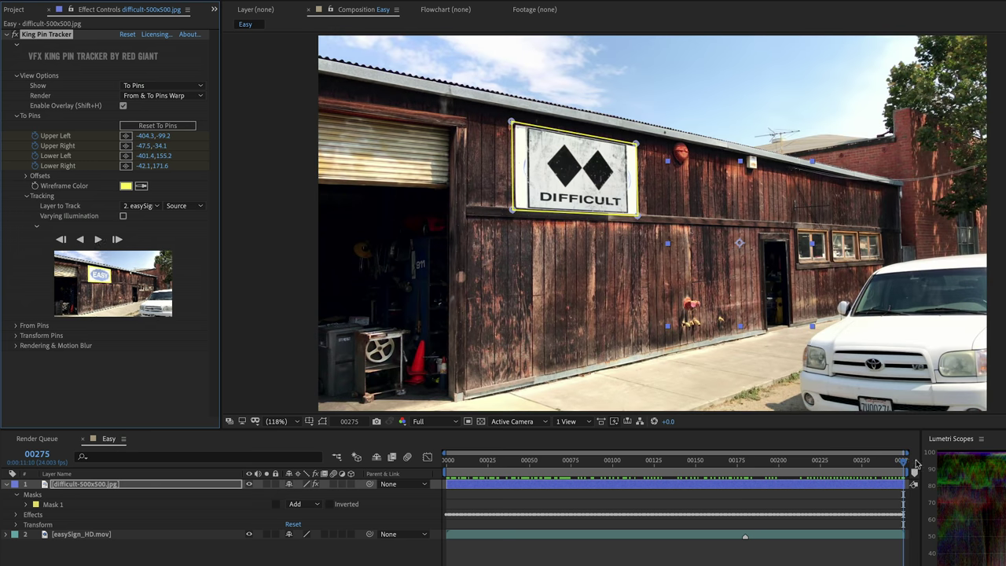
pyautogui.moveTo(901, 464); pyautogui.dragTo(714, 449)
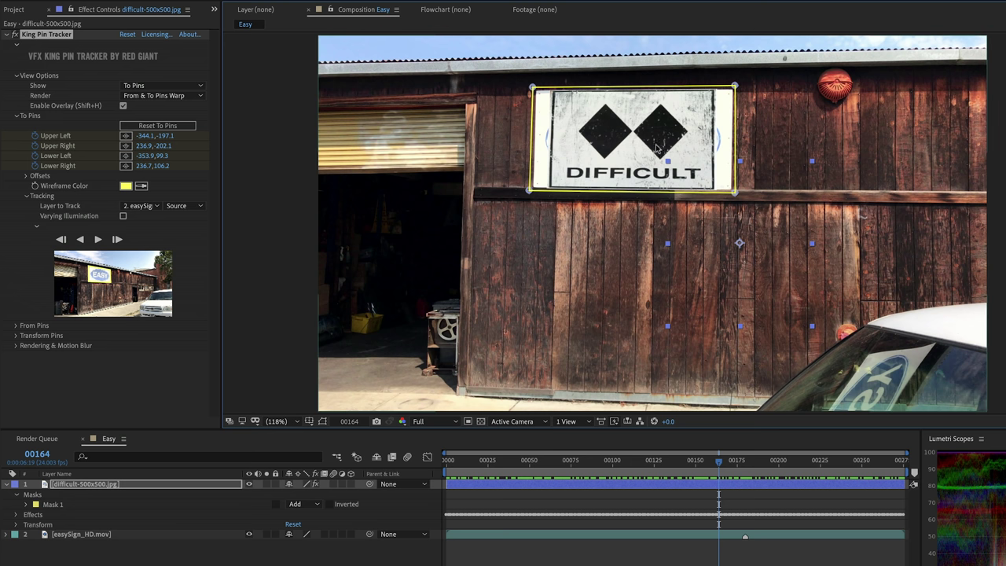
pyautogui.moveTo(718, 462)
pyautogui.mouseDown()
pyautogui.moveTo(691, 460)
pyautogui.moveTo(721, 463)
pyautogui.moveTo(699, 465)
pyautogui.mouseUp()
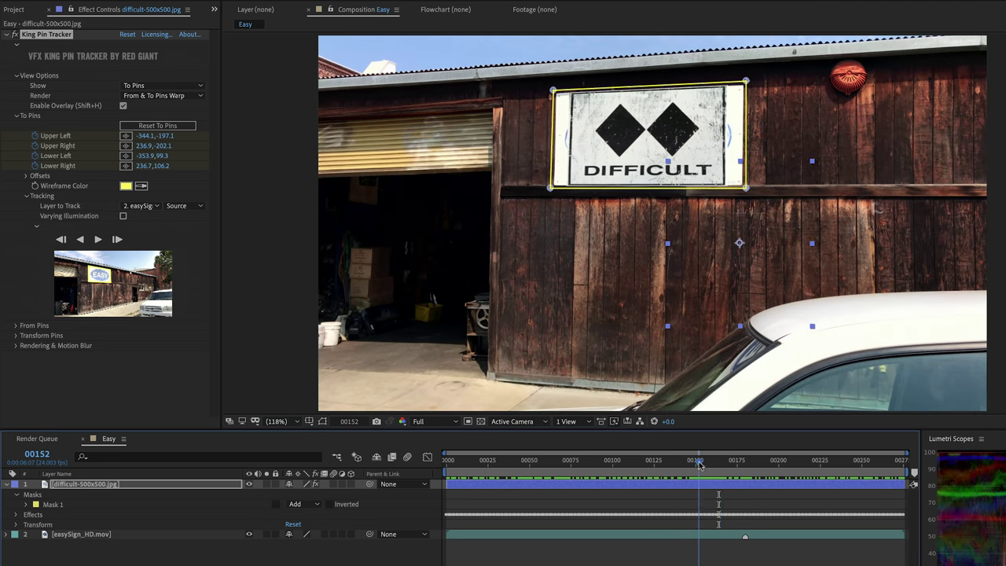
pyautogui.click(15, 35)
pyautogui.click(15, 35)
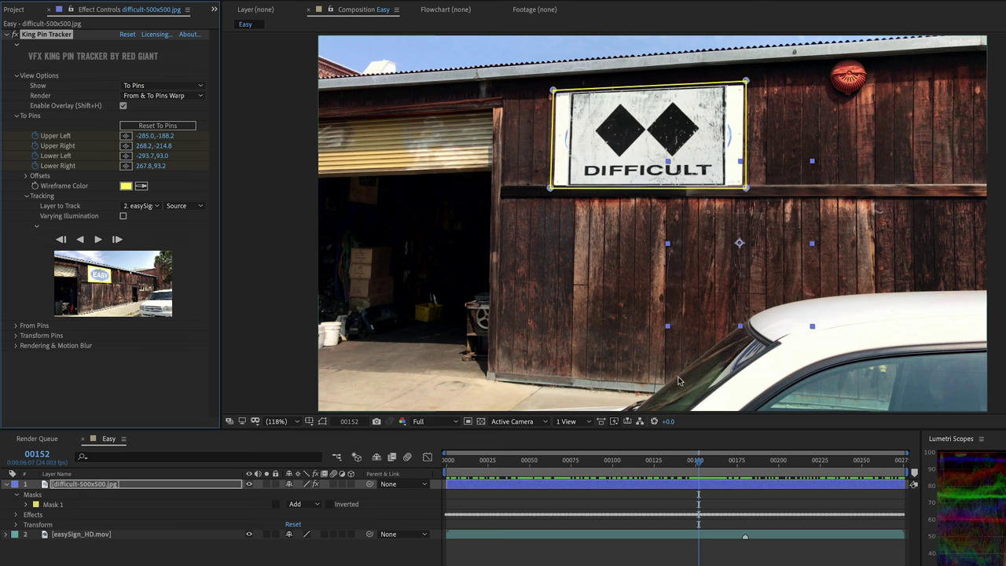
pyautogui.press('space')
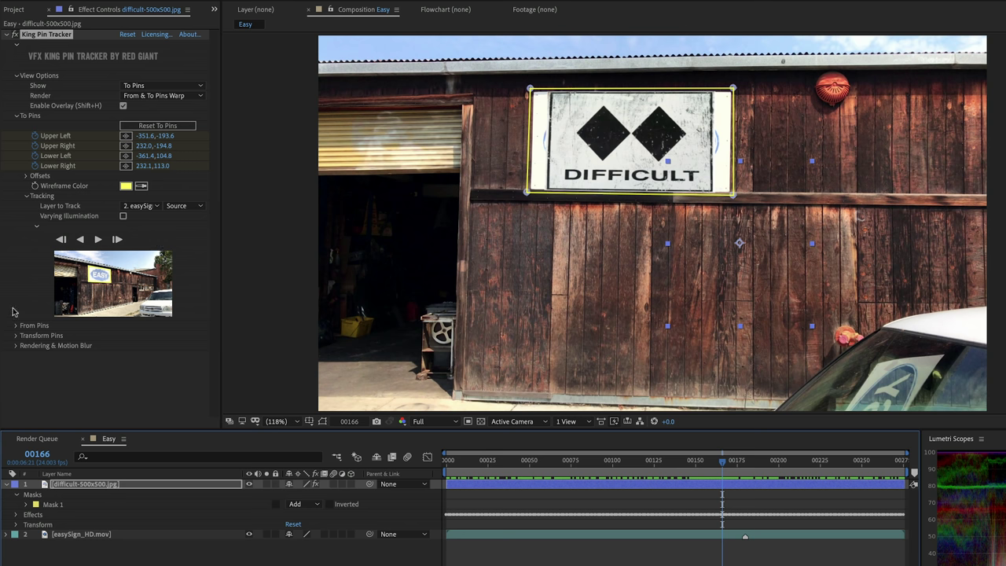
# - Enlarge the pinned sign in Transform Pins, scaling width and height independently
pyautogui.click(15, 336)
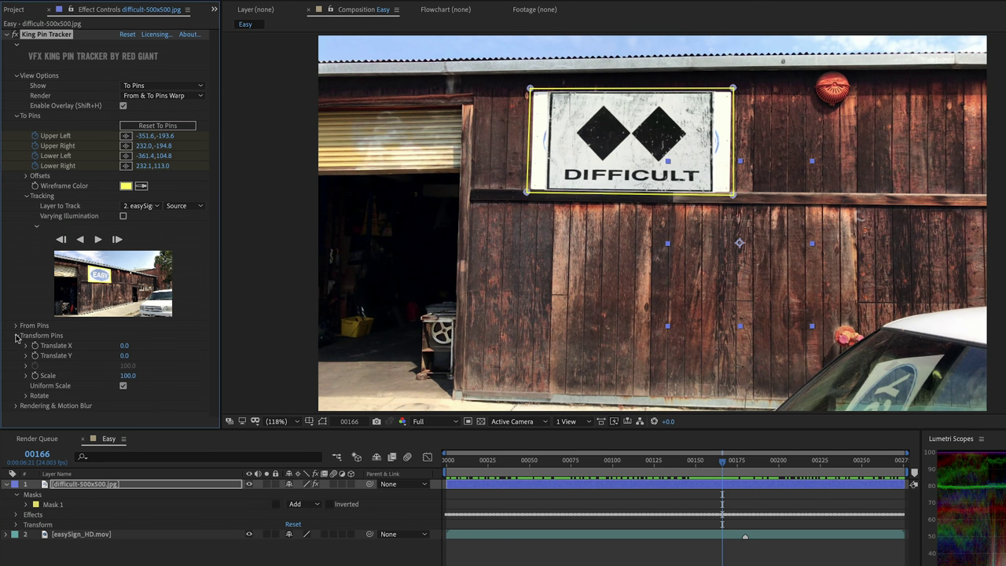
pyautogui.moveTo(124, 380); pyautogui.dragTo(147, 385)
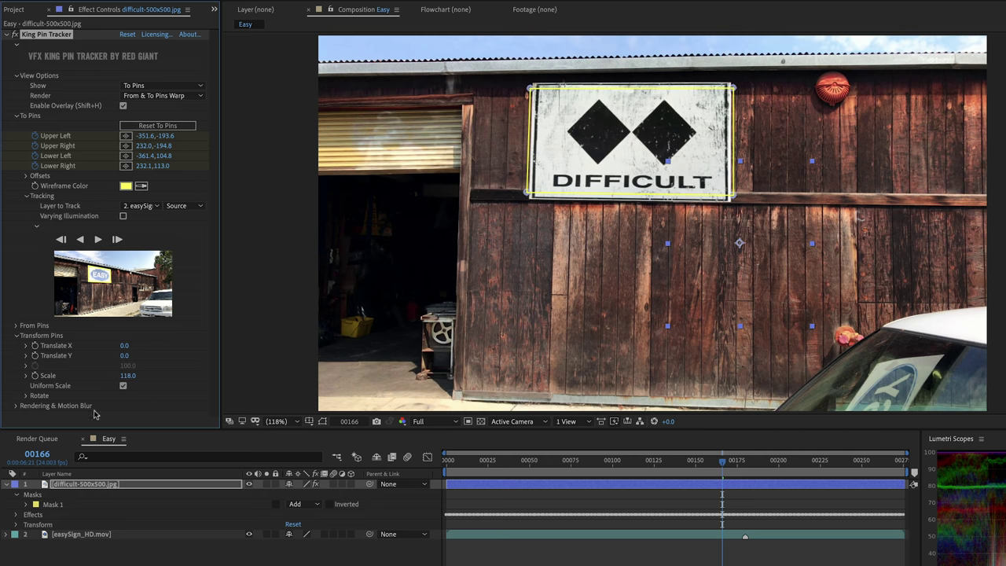
pyautogui.click(123, 386)
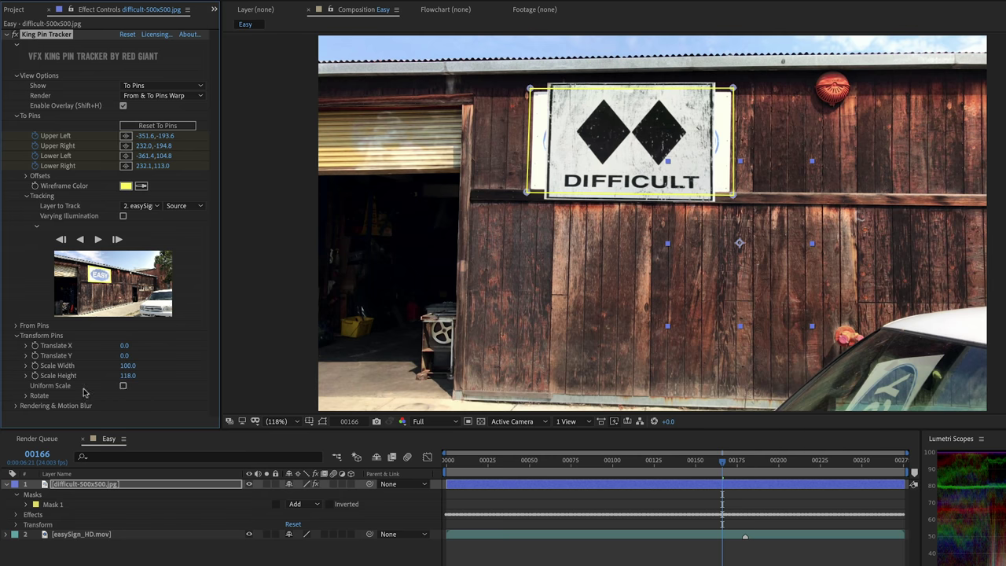
pyautogui.click(27, 375)
pyautogui.click(26, 365)
pyautogui.moveTo(123, 382); pyautogui.dragTo(109, 387)
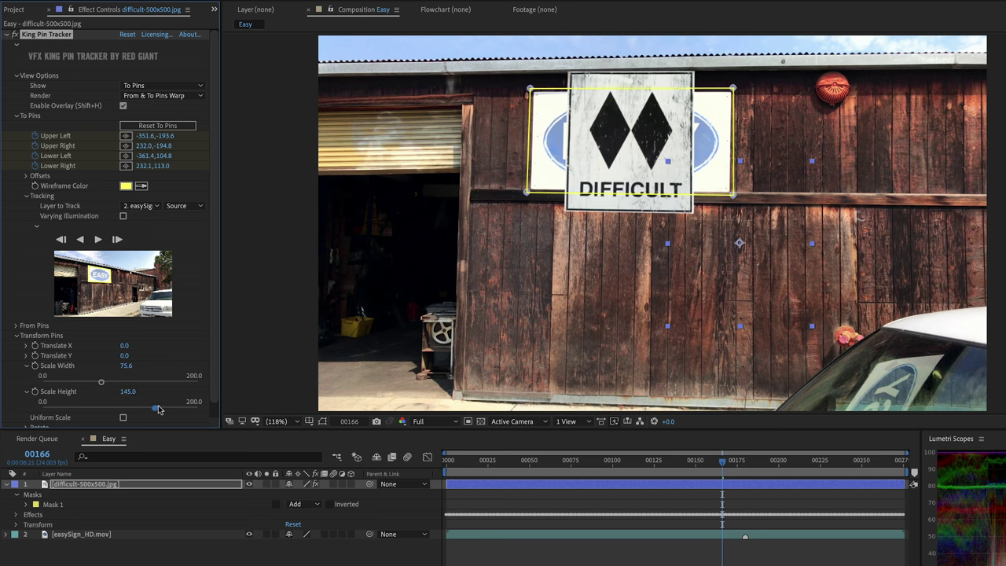
pyautogui.moveTo(179, 408); pyautogui.dragTo(162, 407)
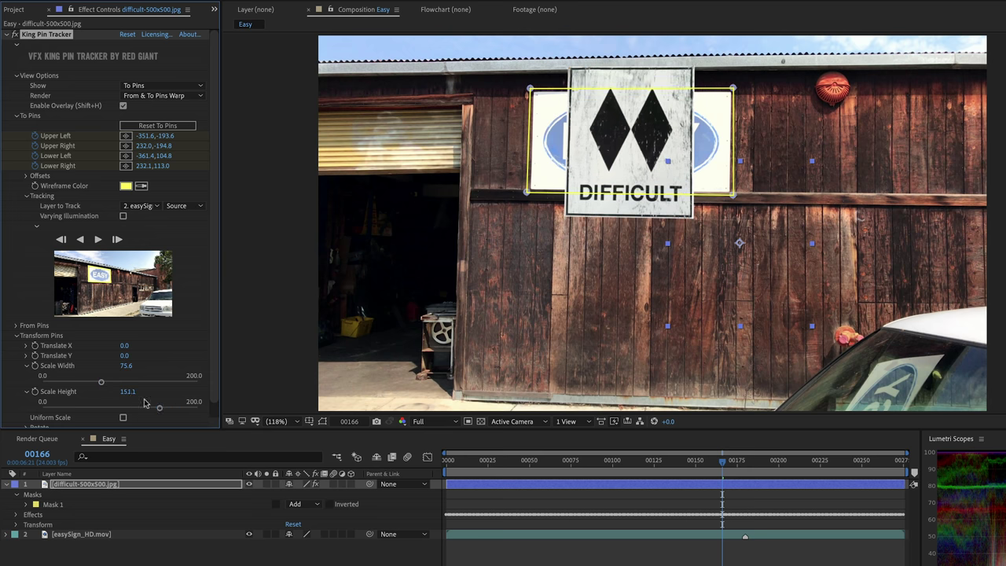
pyautogui.moveTo(103, 384); pyautogui.dragTo(211, 405)
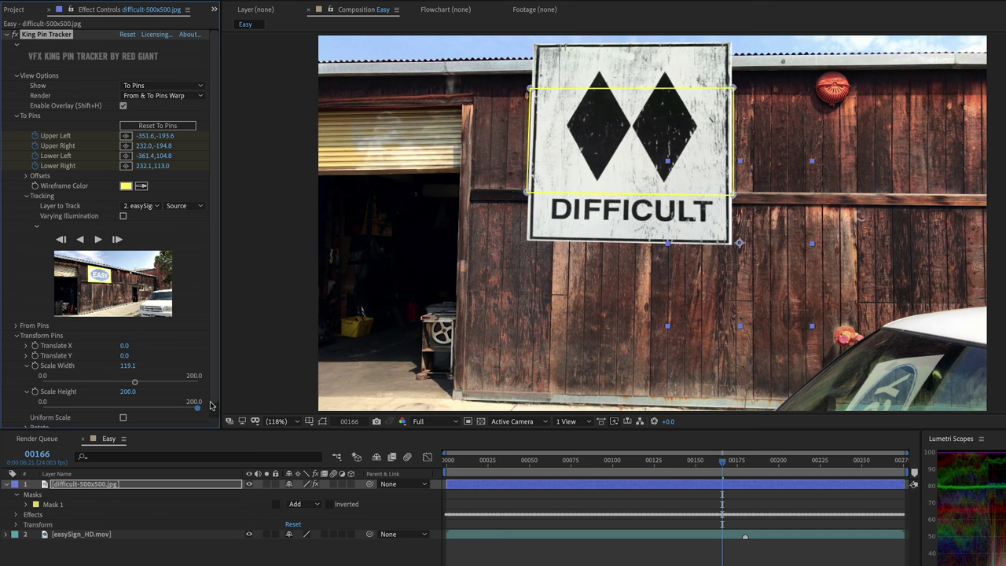
pyautogui.moveTo(128, 390); pyautogui.dragTo(155, 392)
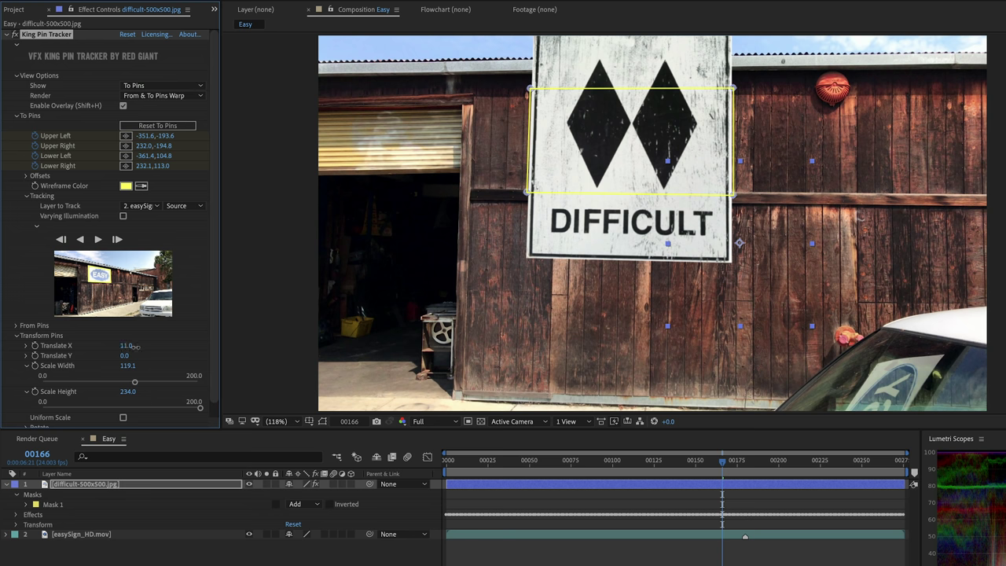
# - Offset the sign to Translate X 0 and Y -56, then play to check
pyautogui.moveTo(133, 346); pyautogui.dragTo(115, 346)
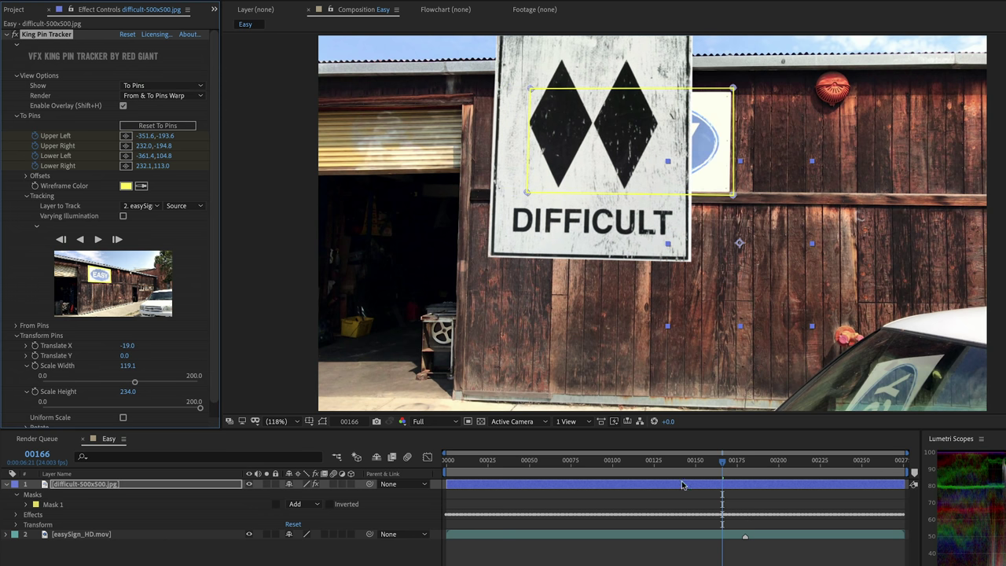
pyautogui.moveTo(696, 464); pyautogui.dragTo(590, 463)
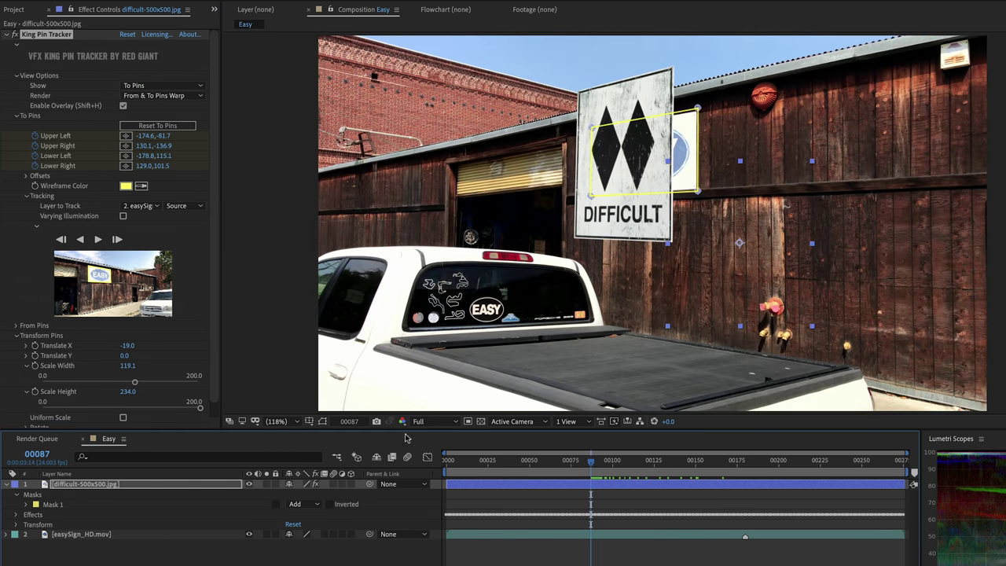
pyautogui.click(127, 344)
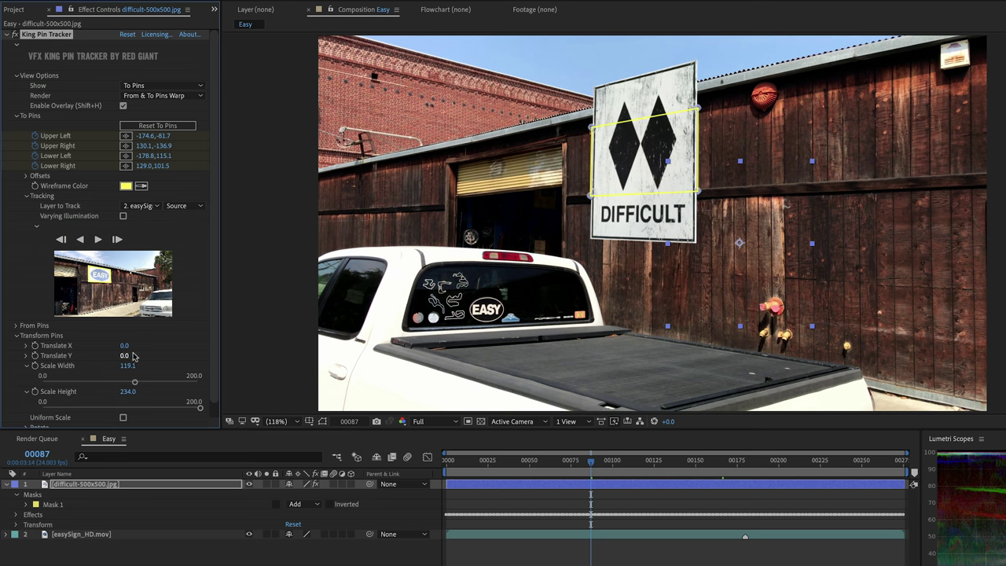
pyautogui.moveTo(110, 366); pyautogui.dragTo(106, 368)
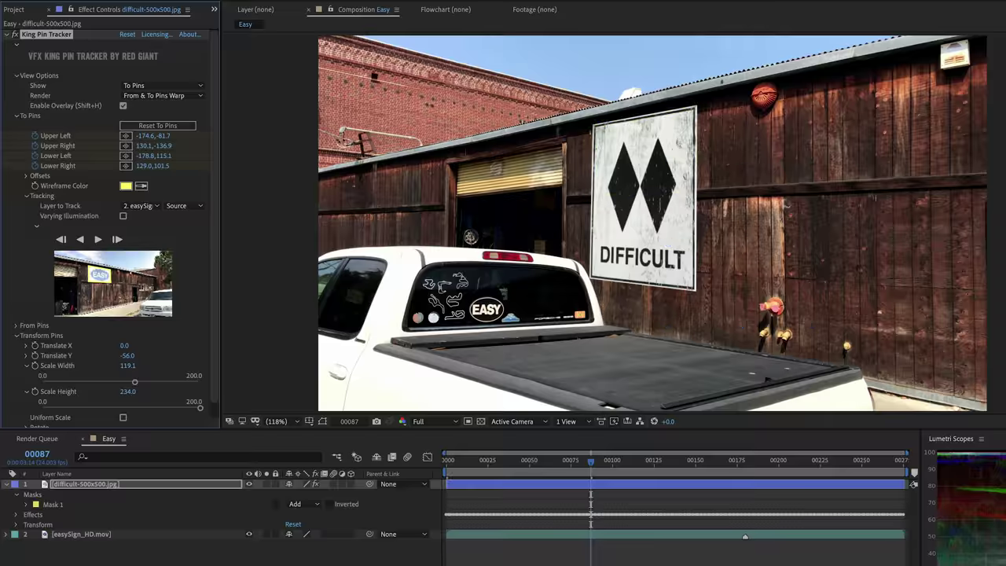
pyautogui.press('space')
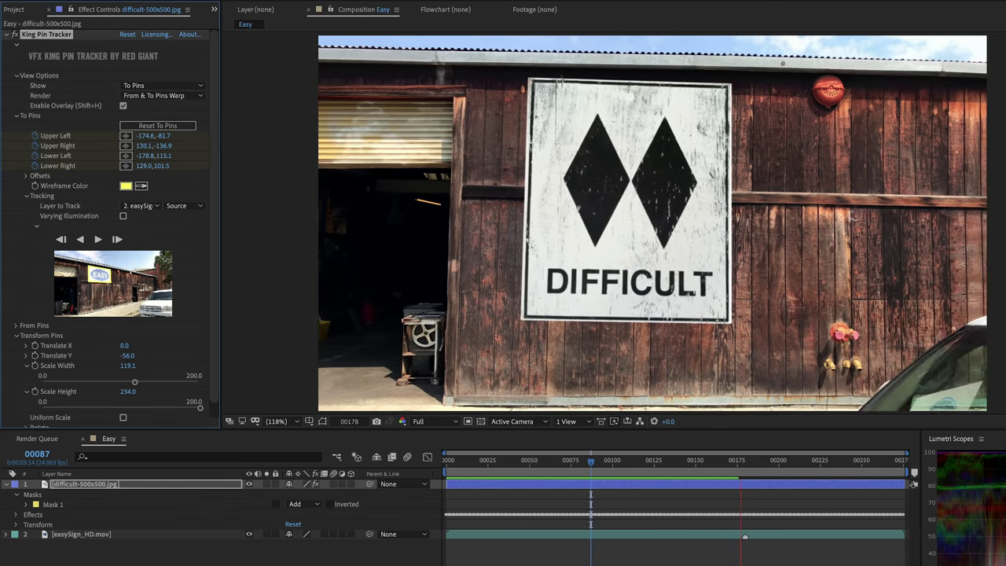
pyautogui.scroll(5, 661, 275)
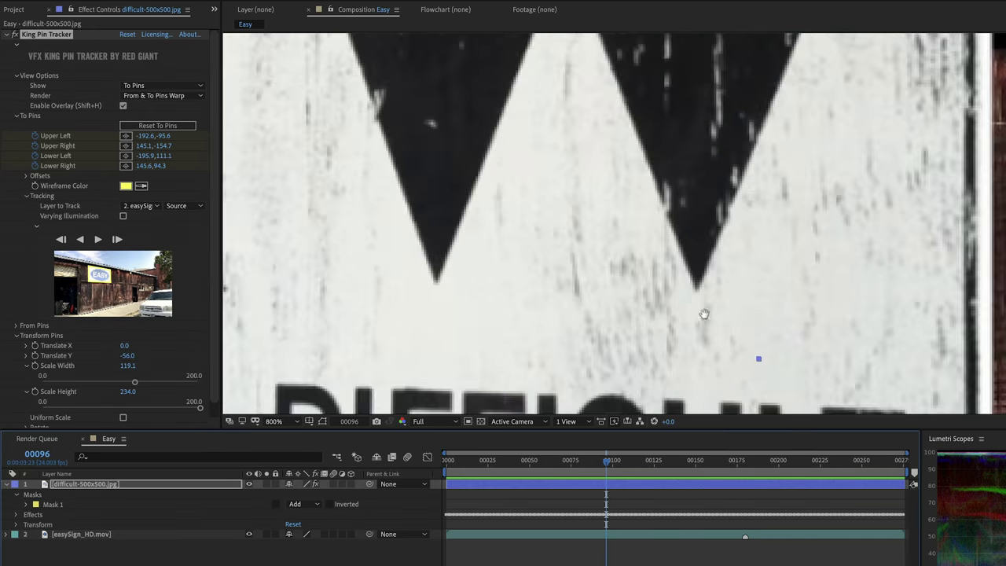
pyautogui.scroll(-5, 668, 283)
pyautogui.hscroll(-4, 707, 243)
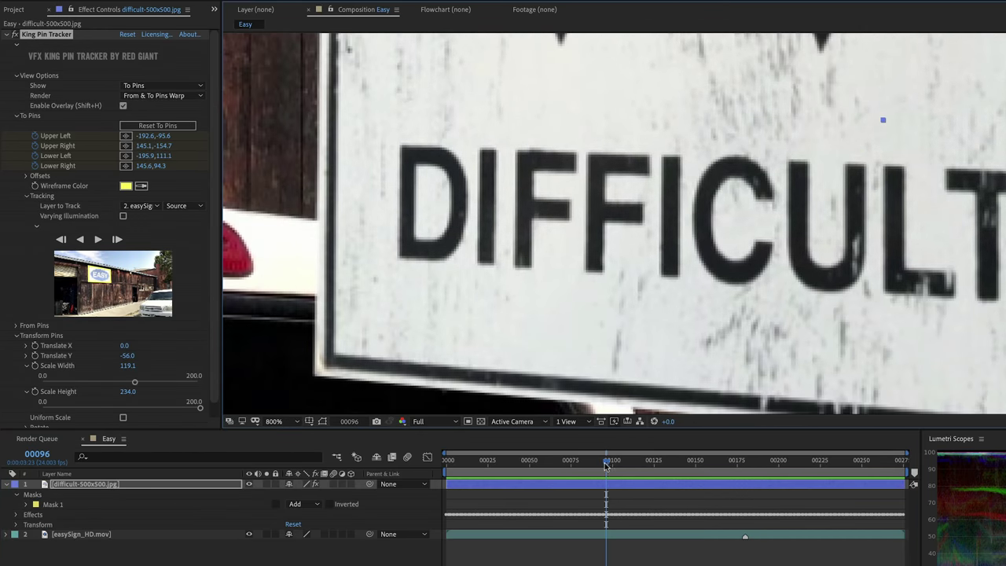
pyautogui.moveTo(606, 465); pyautogui.dragTo(584, 465)
pyautogui.scroll(-1, 599, 373)
pyautogui.scroll(-1, 599, 373)
pyautogui.scroll(1, 611, 236)
pyautogui.moveTo(609, 228); pyautogui.dragTo(611, 262)
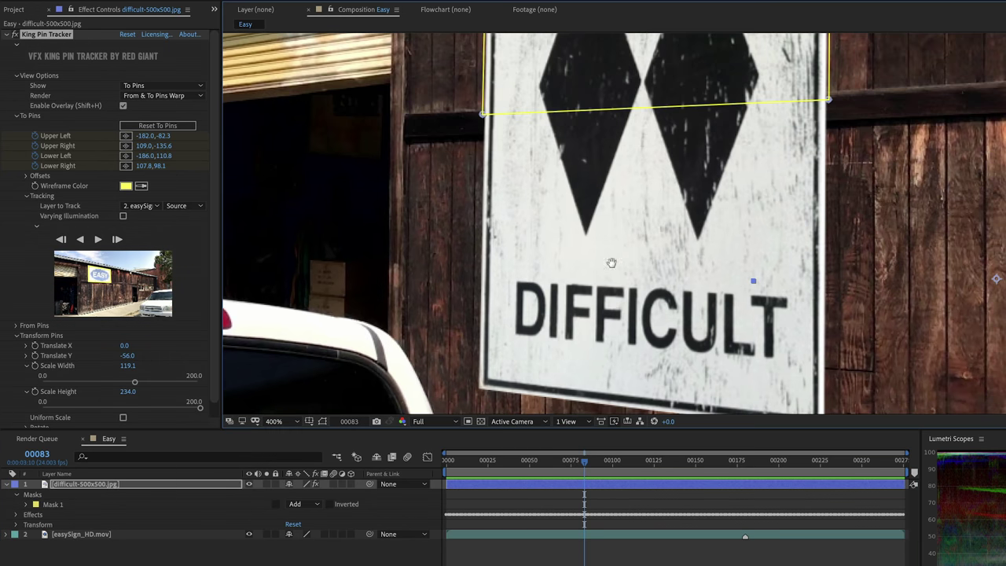
pyautogui.scroll(2, 605, 244)
pyautogui.scroll(1, 580, 252)
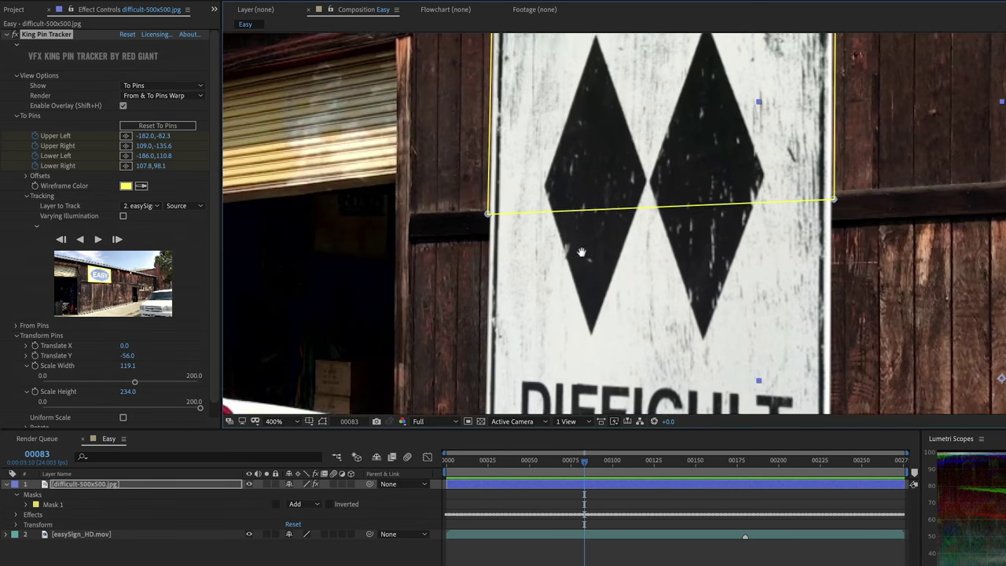
pyautogui.scroll(1, 580, 251)
pyautogui.scroll(1, 581, 255)
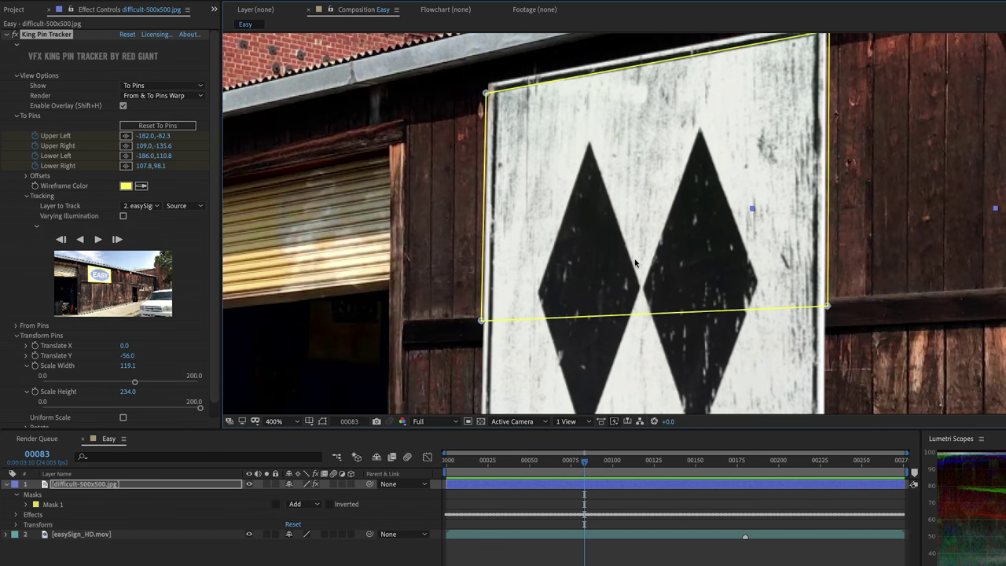
pyautogui.scroll(-1, 655, 263)
pyautogui.scroll(-1, 675, 314)
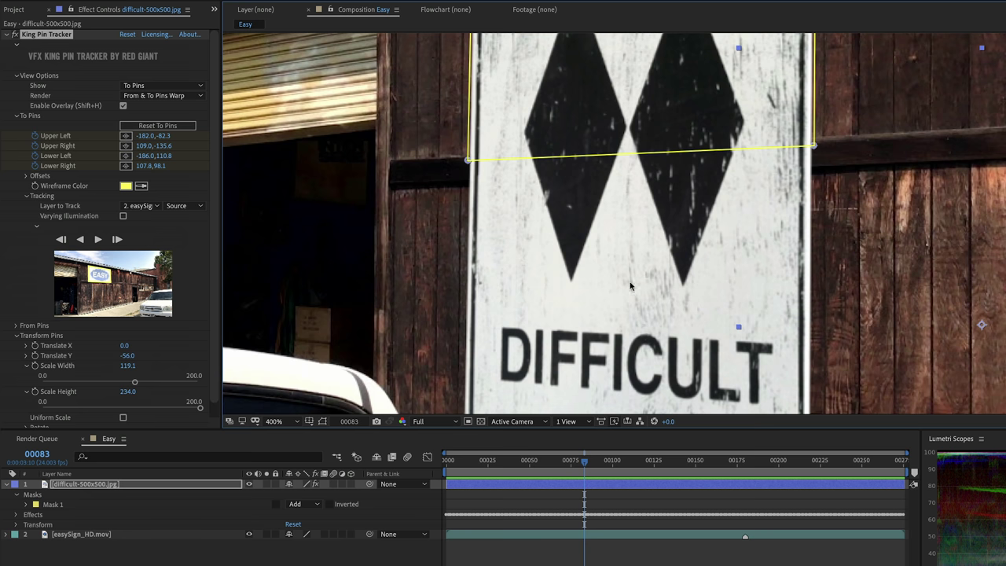
pyautogui.scroll(-2, 664, 189)
pyautogui.scroll(-1, 210, 300)
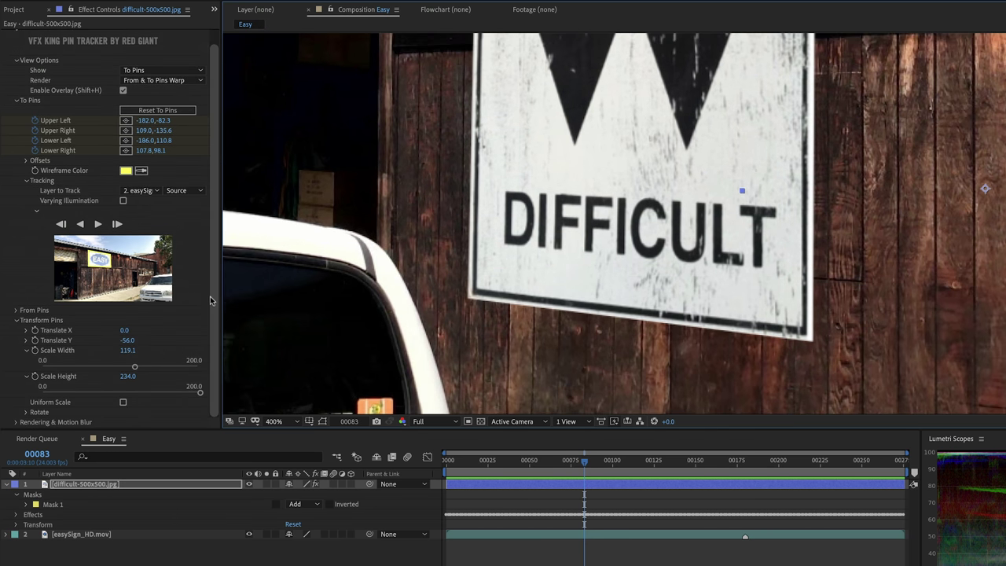
pyautogui.scroll(-3, 106, 319)
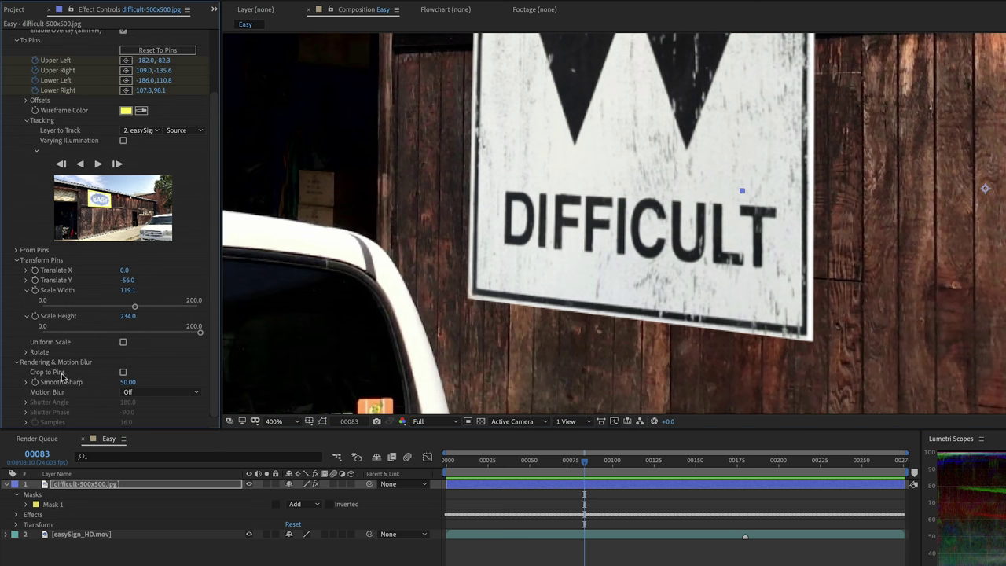
pyautogui.click(26, 382)
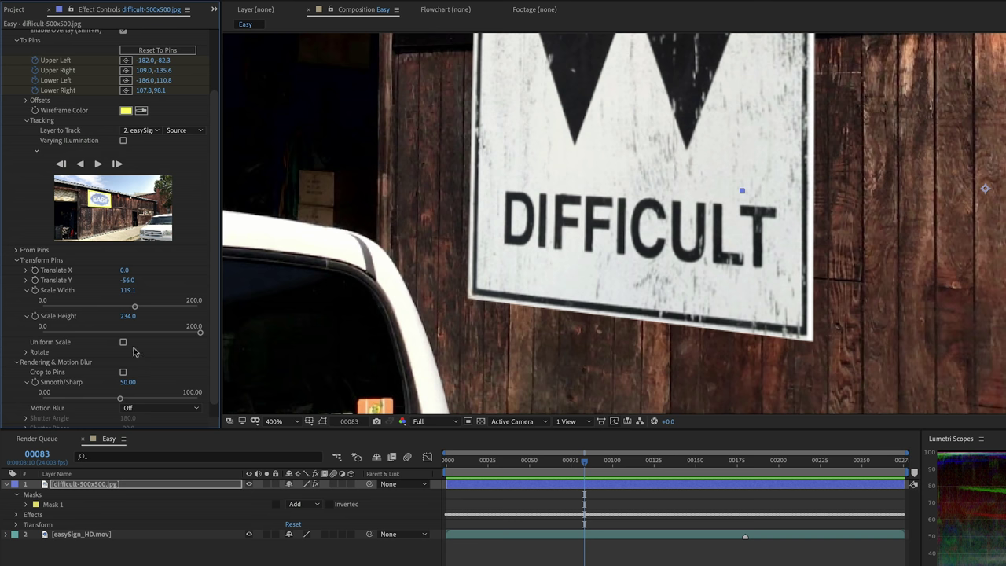
pyautogui.click(55, 398)
pyautogui.click(187, 399)
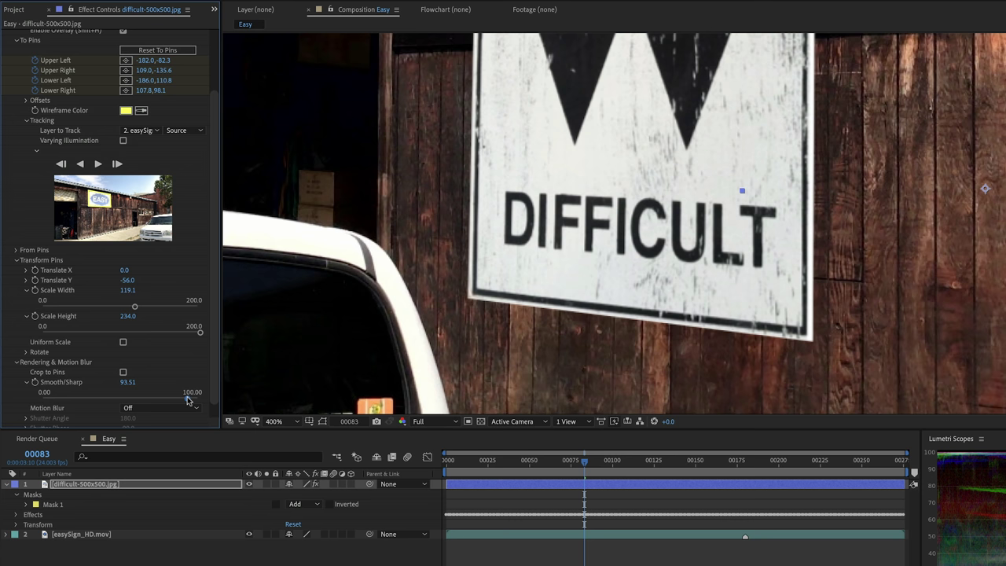
pyautogui.click(127, 381)
pyautogui.write('50')
pyautogui.press('Return')
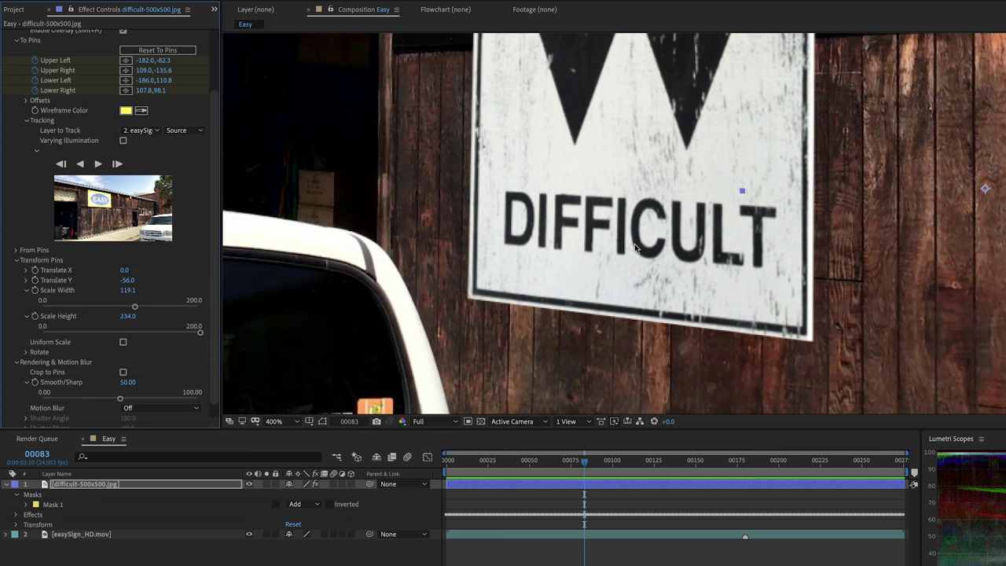
pyautogui.scroll(-4, 634, 248)
pyautogui.scroll(5, 627, 267)
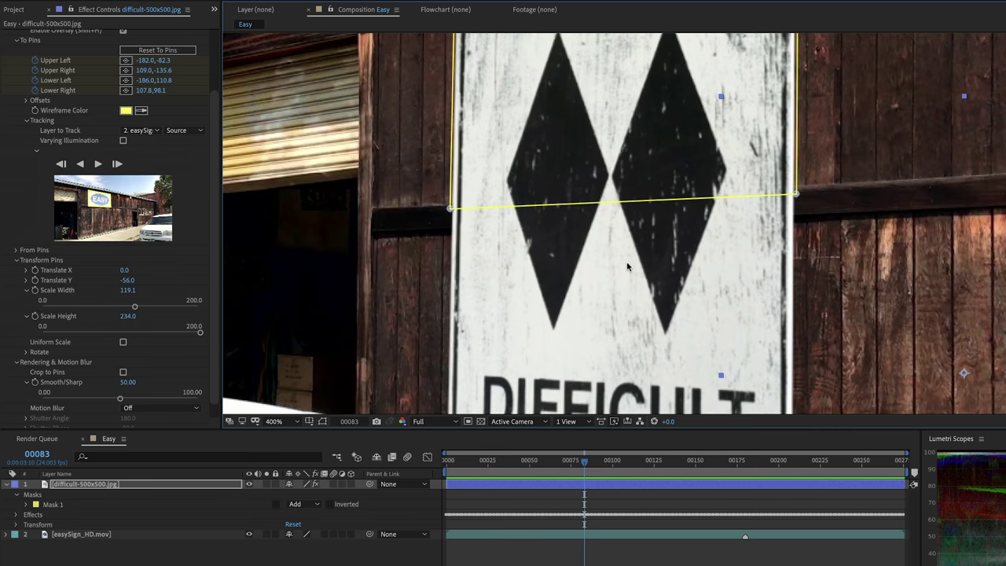
pyautogui.scroll(-1, 626, 267)
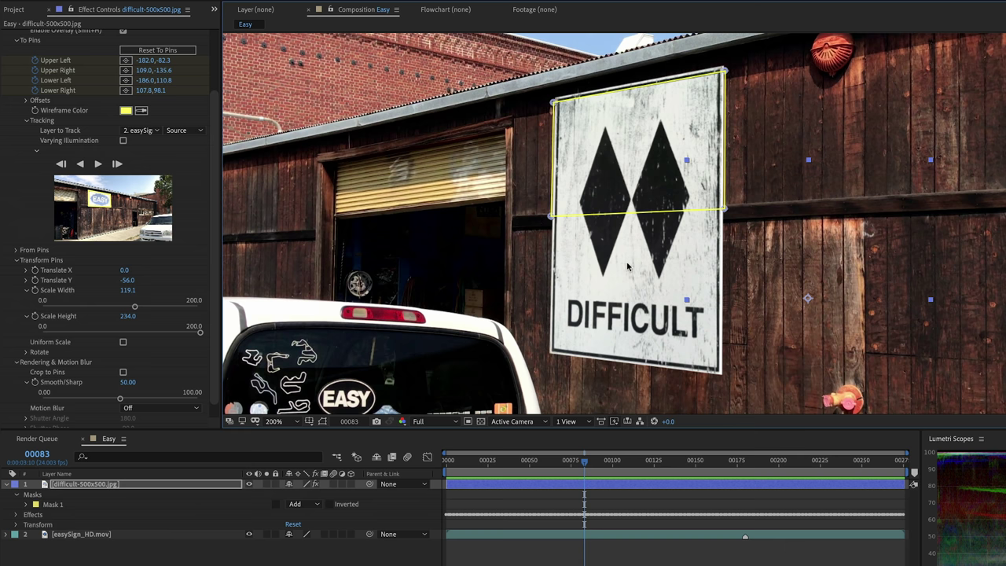
pyautogui.scroll(1, 617, 275)
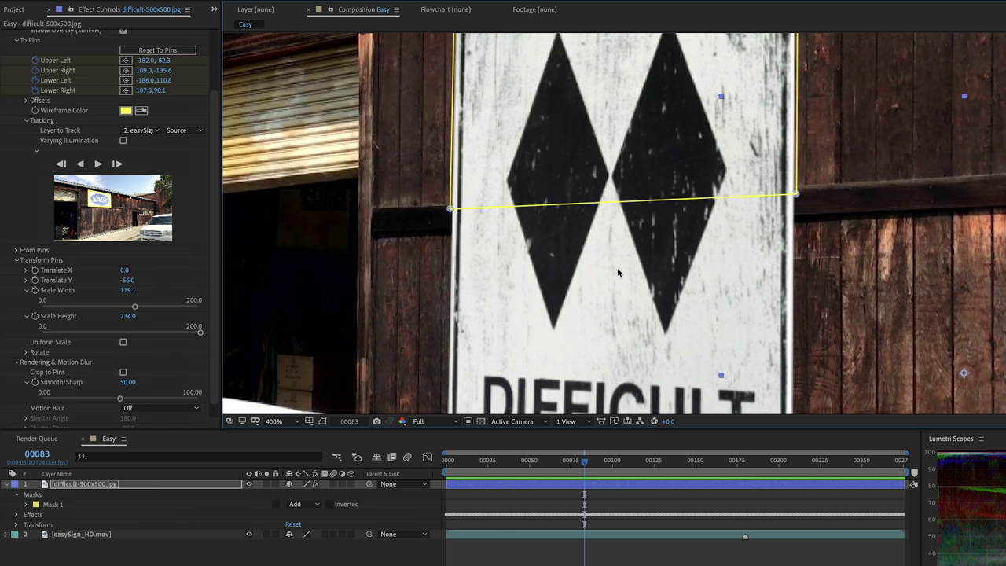
pyautogui.scroll(-1, 617, 273)
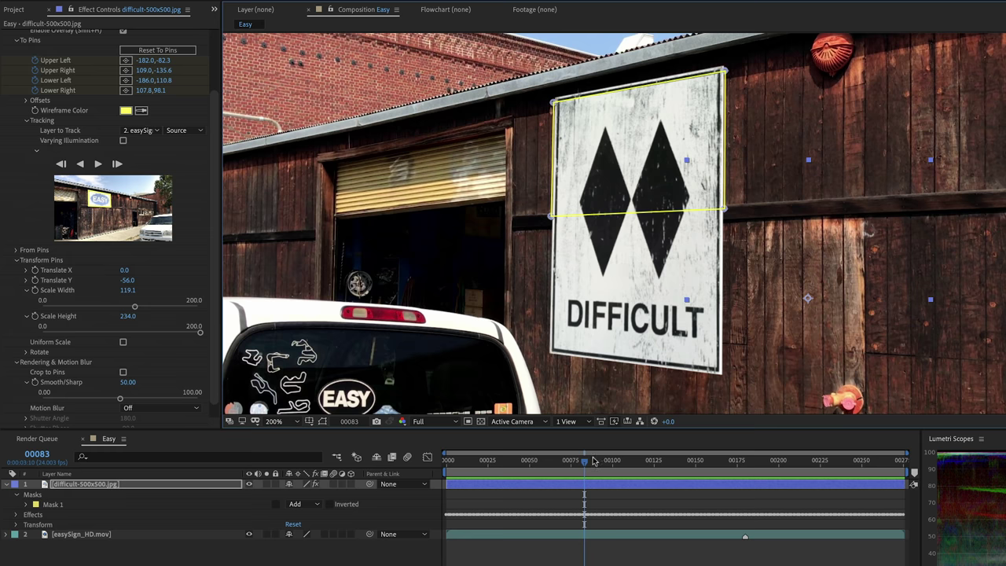
pyautogui.moveTo(584, 462); pyautogui.dragTo(558, 465)
pyautogui.scroll(-1, 628, 236)
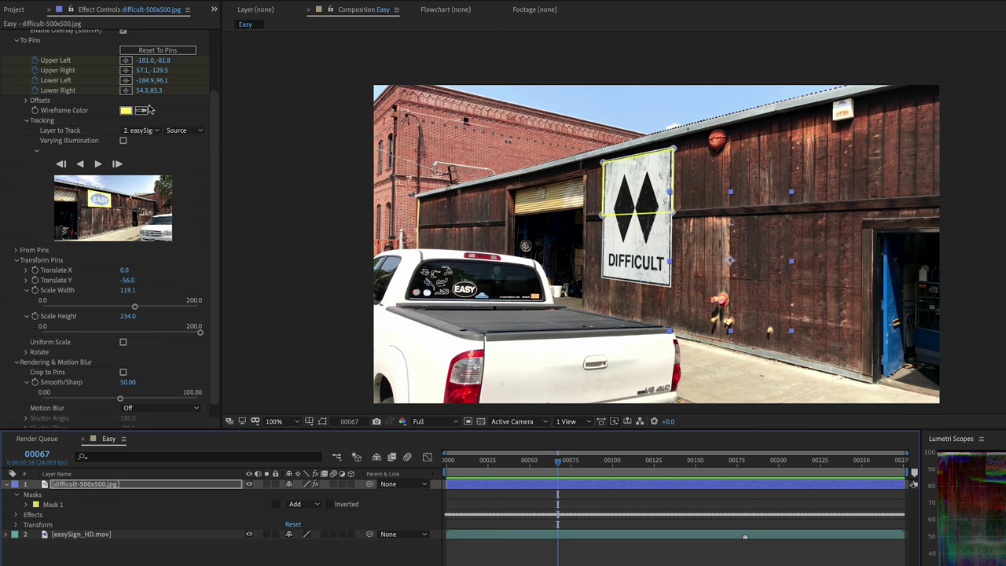
# - Open the R66 comp and place the Sign comp above Billboard, shifted left and down
pyautogui.click(14, 9)
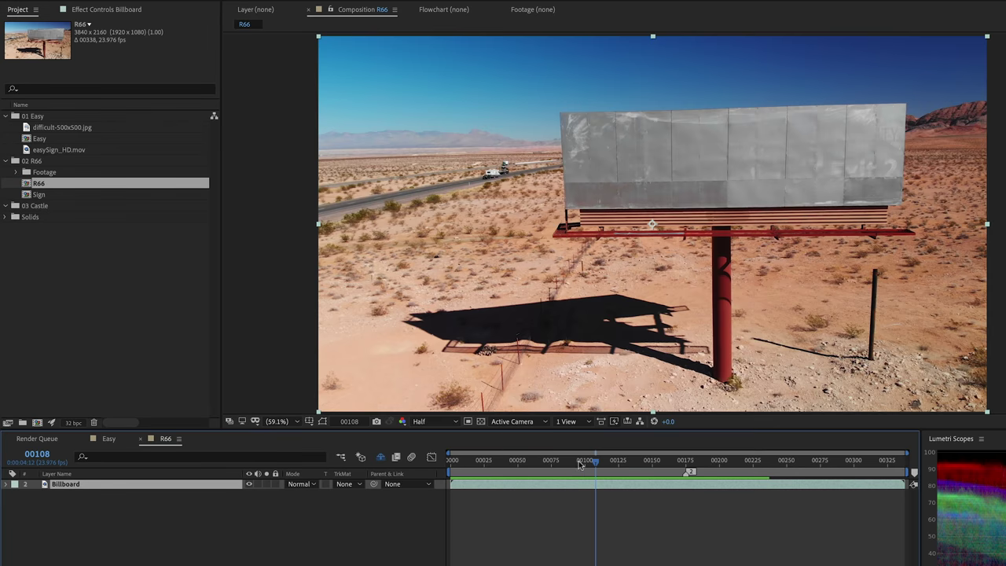
pyautogui.click(5, 161)
pyautogui.doubleClick(39, 183)
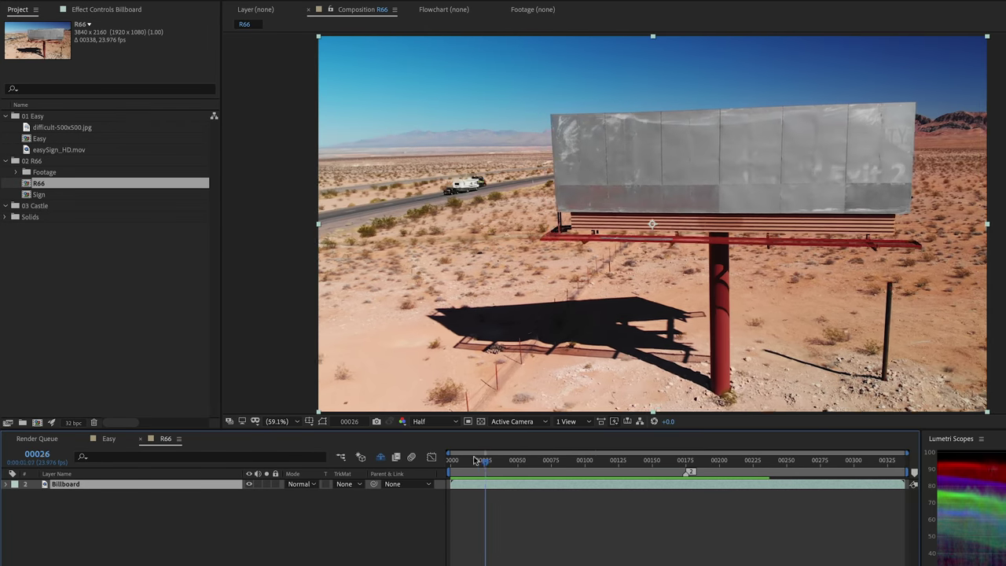
pyautogui.moveTo(463, 456); pyautogui.dragTo(582, 471)
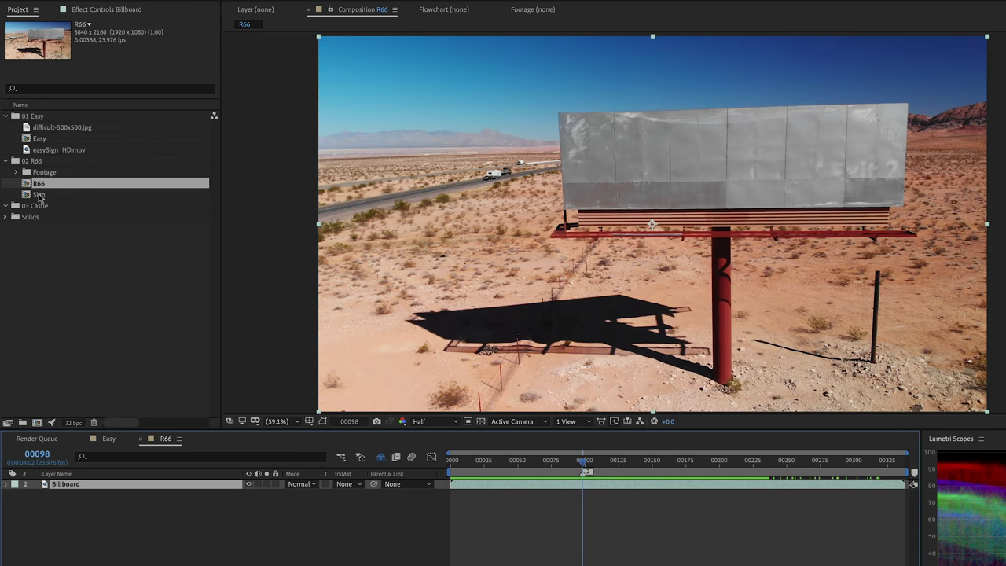
pyautogui.moveTo(39, 196); pyautogui.dragTo(168, 486)
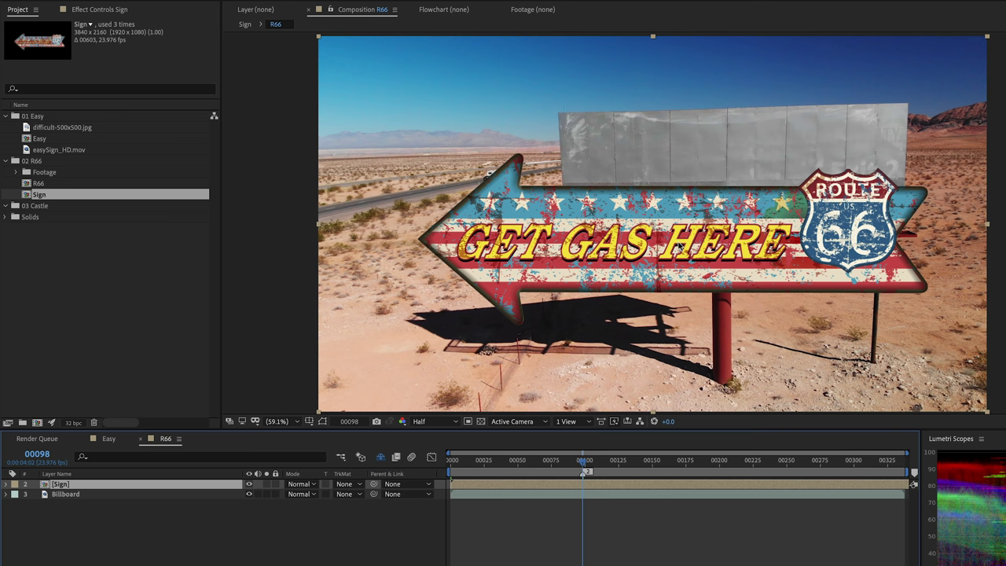
pyautogui.moveTo(680, 246); pyautogui.dragTo(669, 271)
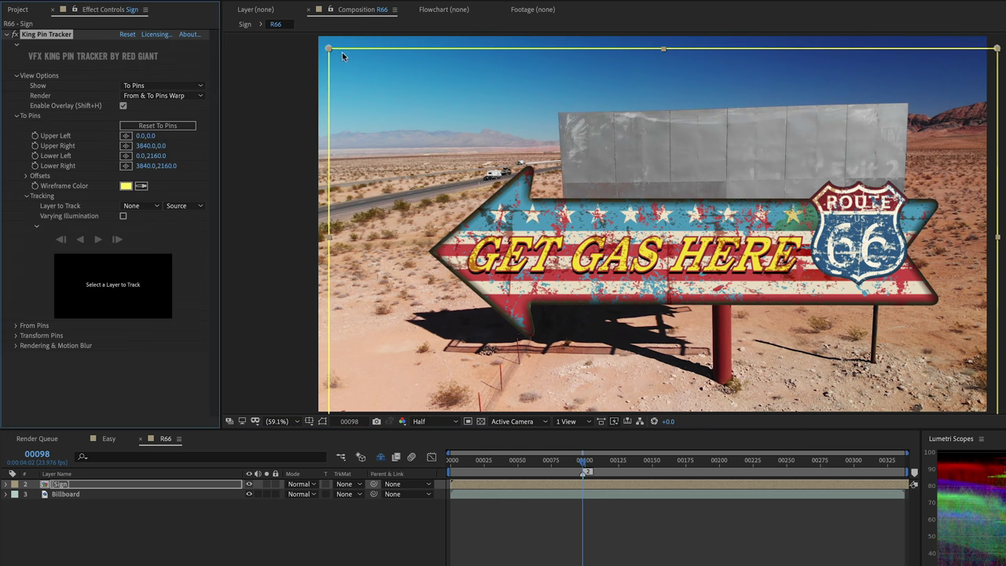
# - Drag the four To Pins around the billboard to test the warp, zooming to reach them
pyautogui.moveTo(329, 49); pyautogui.dragTo(517, 63)
pyautogui.moveTo(996, 49); pyautogui.dragTo(904, 37)
pyautogui.press(',')
pyautogui.press(',')
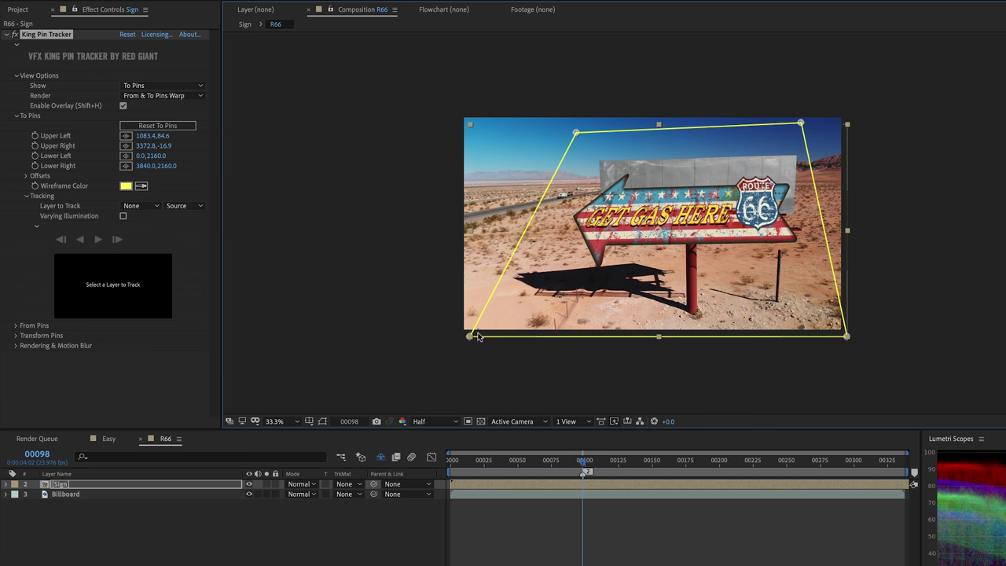
pyautogui.moveTo(478, 336); pyautogui.dragTo(555, 275)
pyautogui.moveTo(847, 336); pyautogui.dragTo(829, 268)
pyautogui.press('.')
pyautogui.press('.')
pyautogui.moveTo(495, 40); pyautogui.dragTo(472, 29)
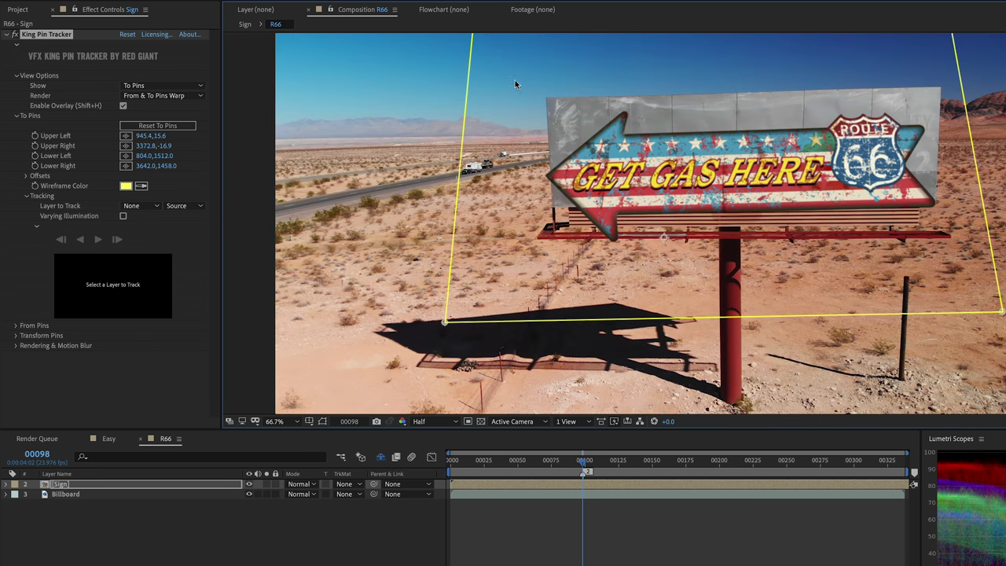
pyautogui.press(',')
pyautogui.press(',')
pyautogui.moveTo(809, 118); pyautogui.dragTo(835, 91)
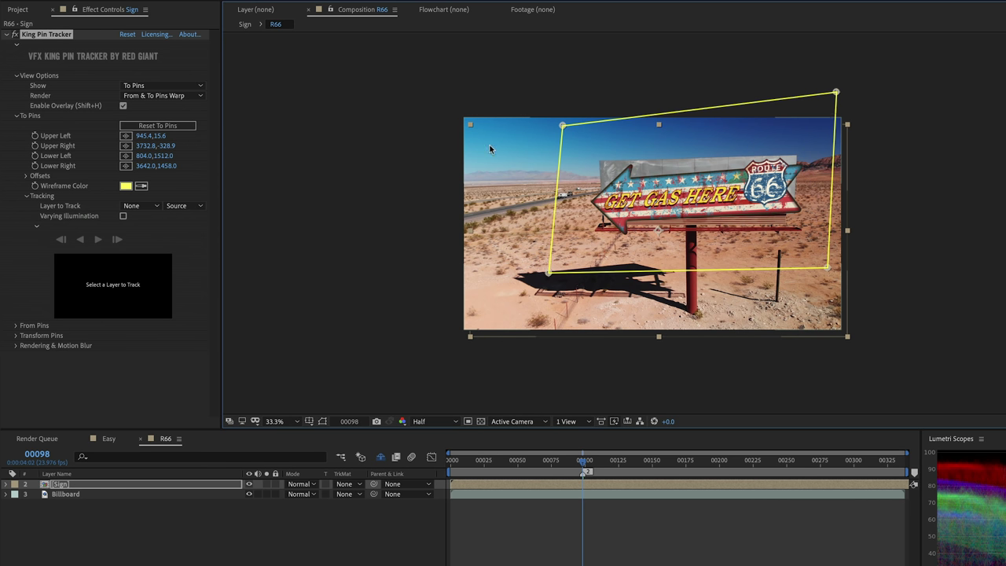
pyautogui.moveTo(562, 125); pyautogui.dragTo(531, 88)
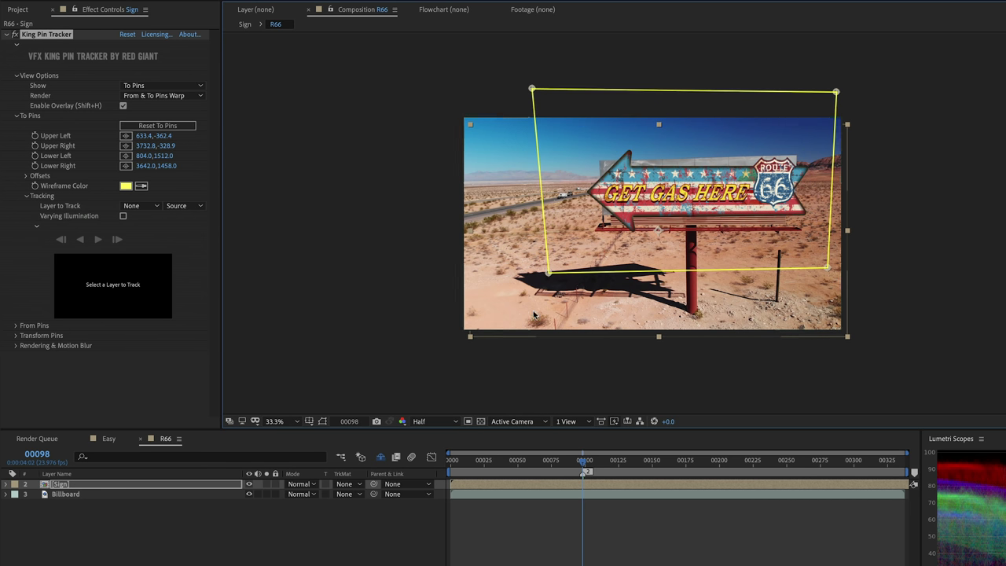
pyautogui.moveTo(549, 276); pyautogui.dragTo(533, 290)
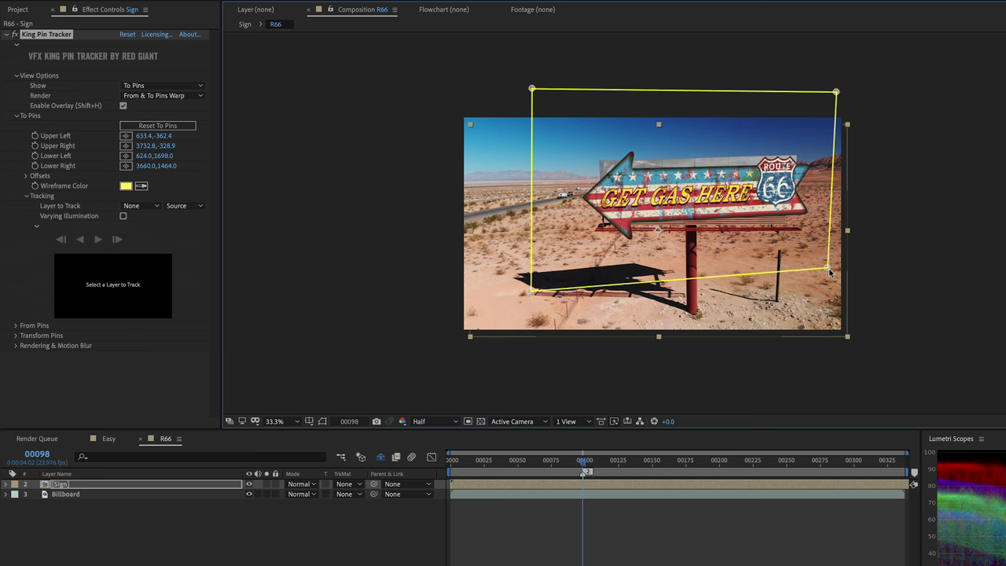
pyautogui.moveTo(827, 270); pyautogui.dragTo(846, 286)
pyautogui.moveTo(532, 89); pyautogui.dragTo(522, 74)
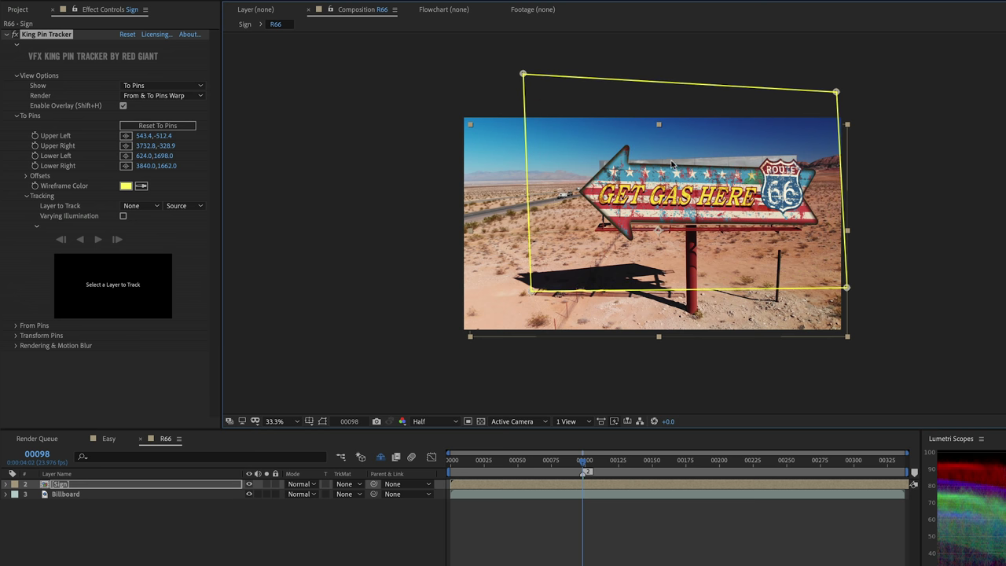
pyautogui.scroll(2, 633, 206)
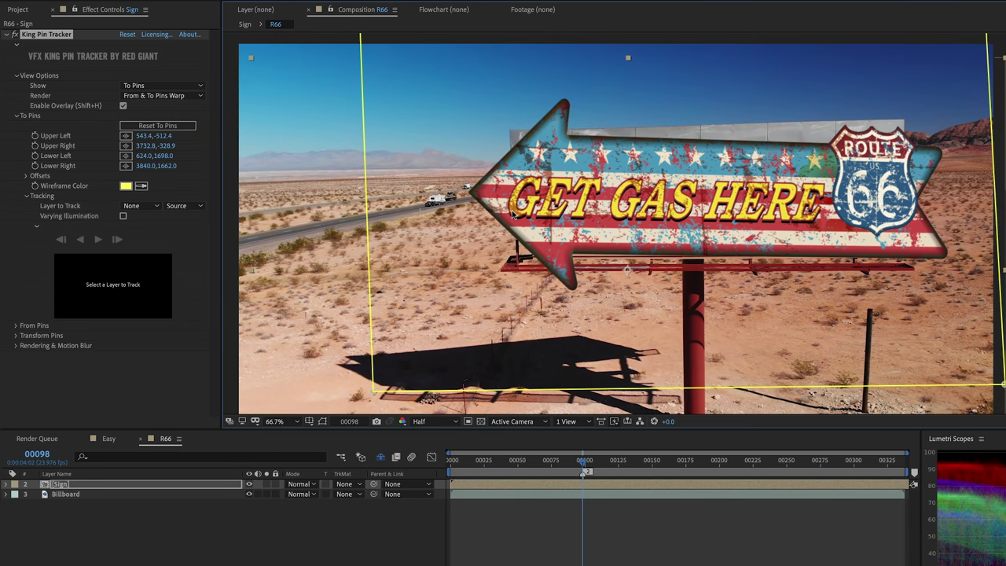
# - Reset the To Pins to the frame corners and reselect the tracker effect
pyautogui.click(157, 125)
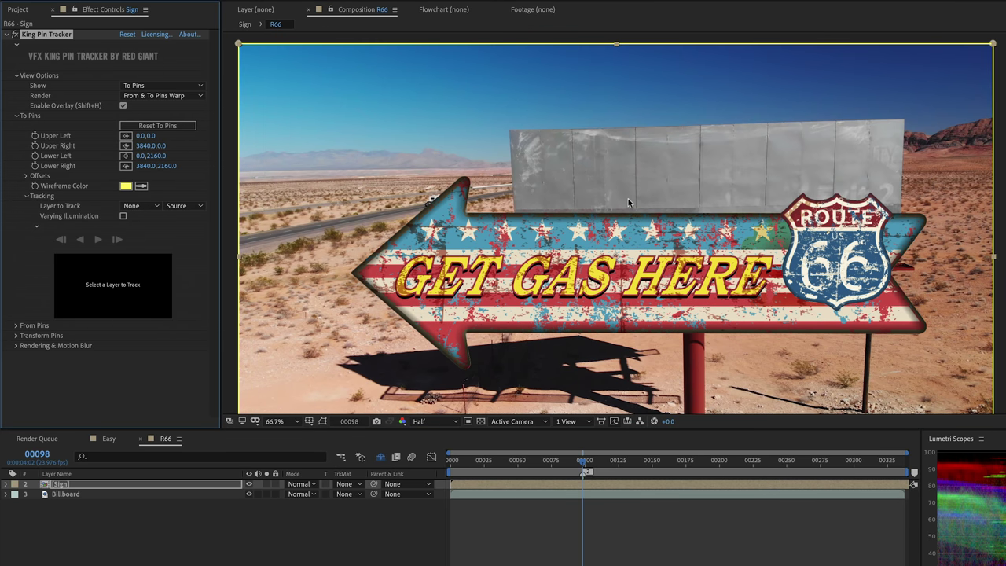
pyautogui.click(656, 198)
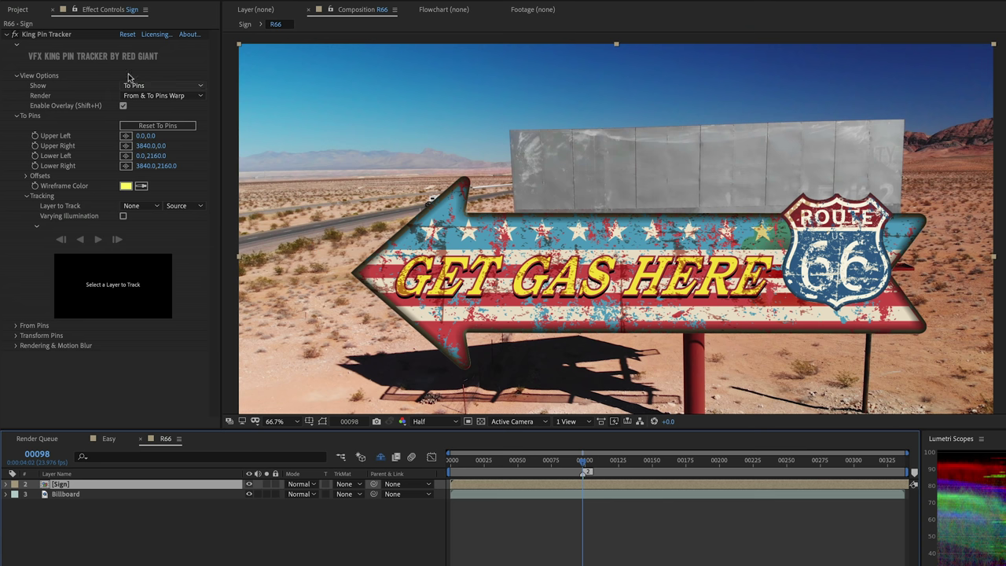
pyautogui.click(50, 34)
# - Warp the left pins again, then undo back to the 0,0 to 3840,2160 defaults
pyautogui.moveTo(240, 47); pyautogui.dragTo(403, 150)
pyautogui.press(',')
pyautogui.press(',')
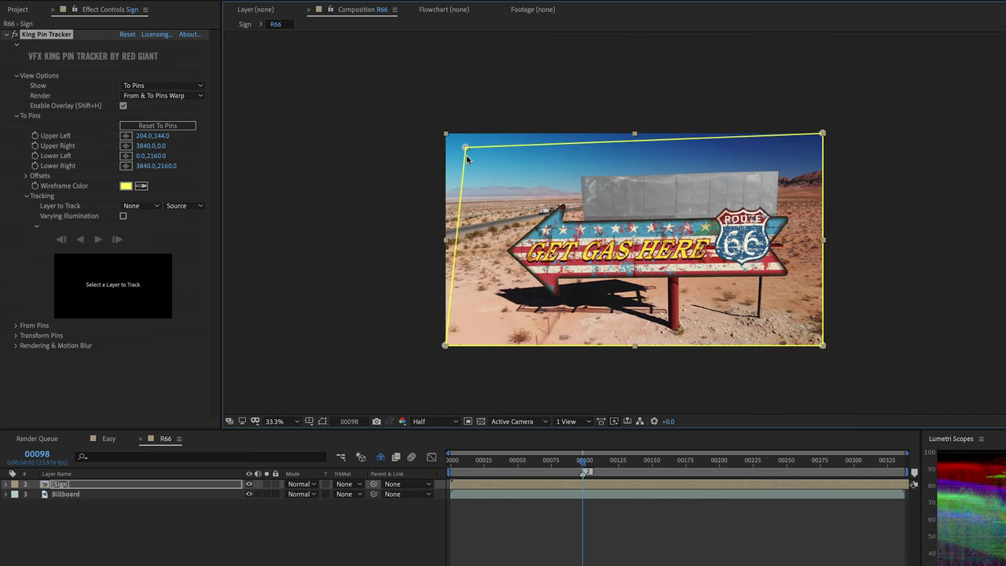
pyautogui.moveTo(469, 154); pyautogui.dragTo(486, 147)
pyautogui.moveTo(442, 347); pyautogui.dragTo(506, 314)
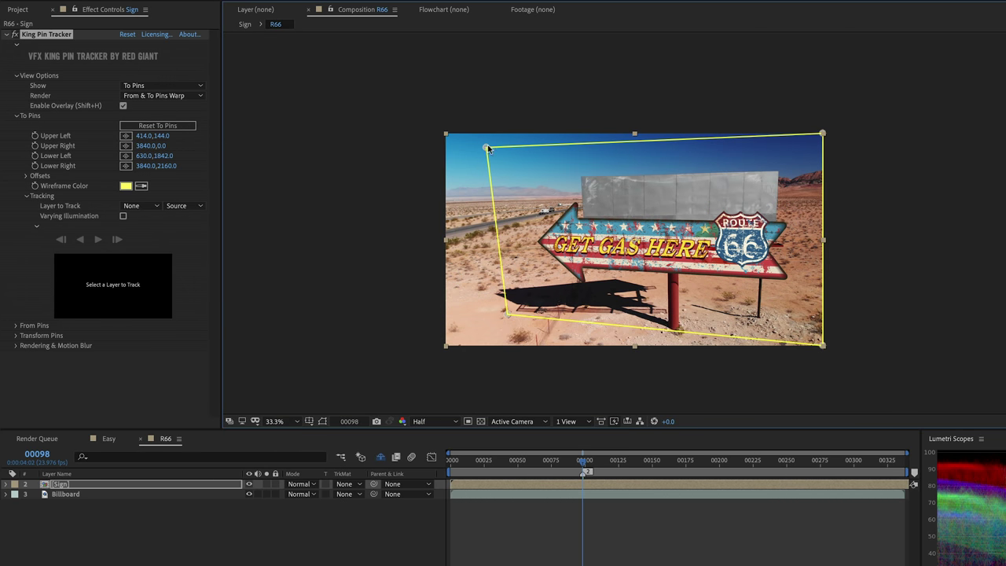
pyautogui.moveTo(488, 147); pyautogui.dragTo(503, 149)
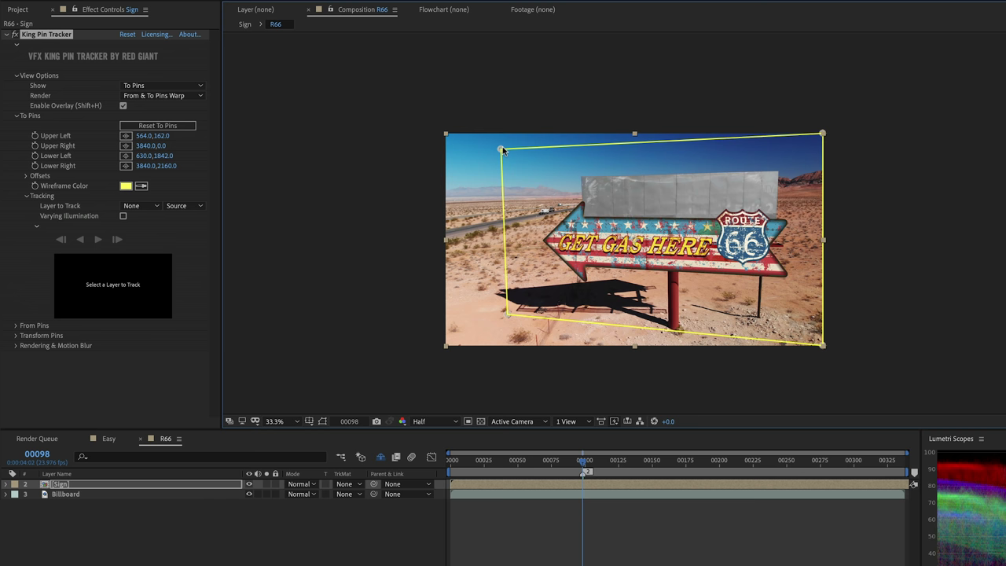
pyautogui.hotkey('ctrl', 'z')
pyautogui.hotkey('ctrl', 'z')
pyautogui.hotkey('ctrl', 'z')
pyautogui.hotkey('ctrl', 'z')
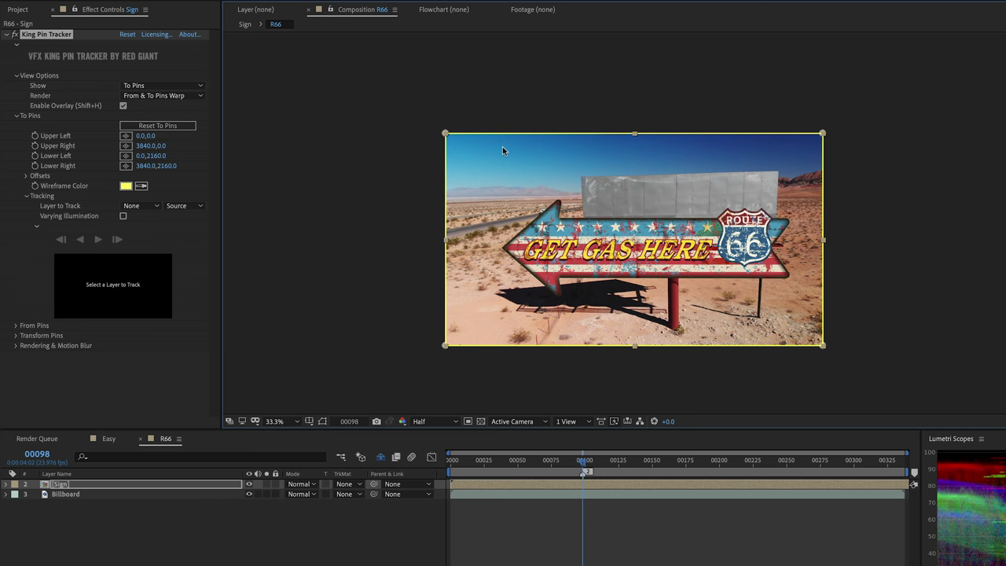
# - Set King Pin Tracker's Show to From Pins and Render to Original
pyautogui.click(146, 86)
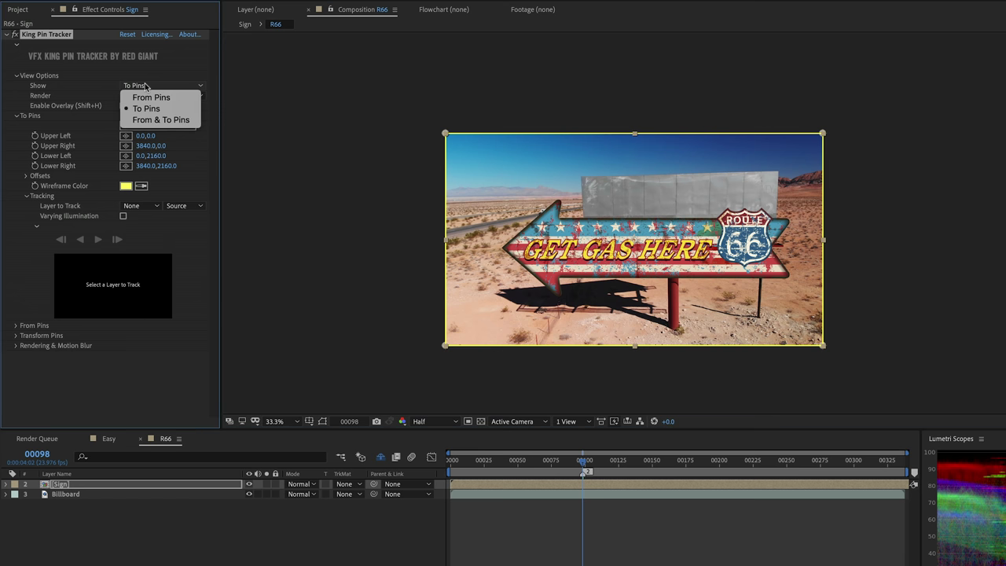
pyautogui.click(149, 97)
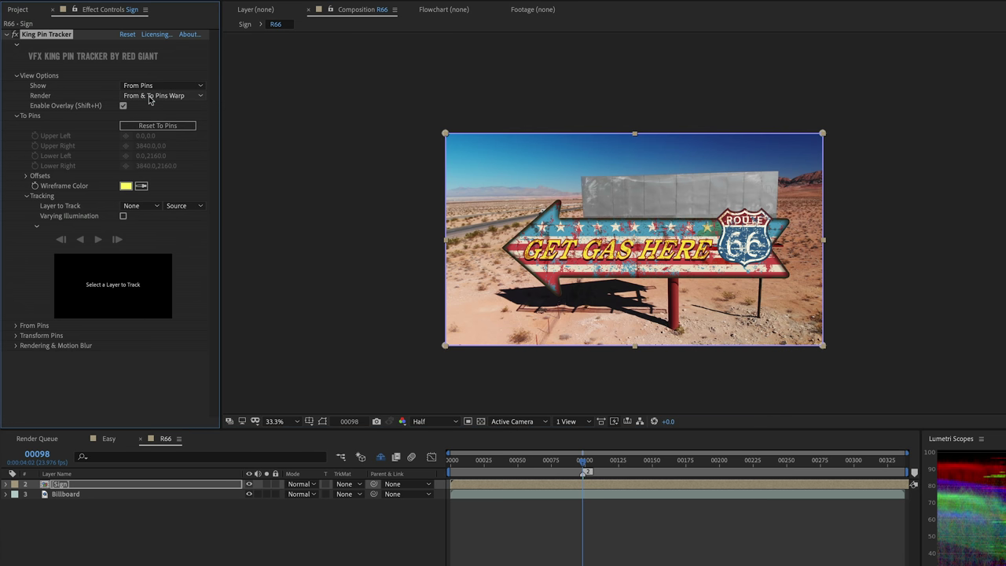
pyautogui.click(136, 98)
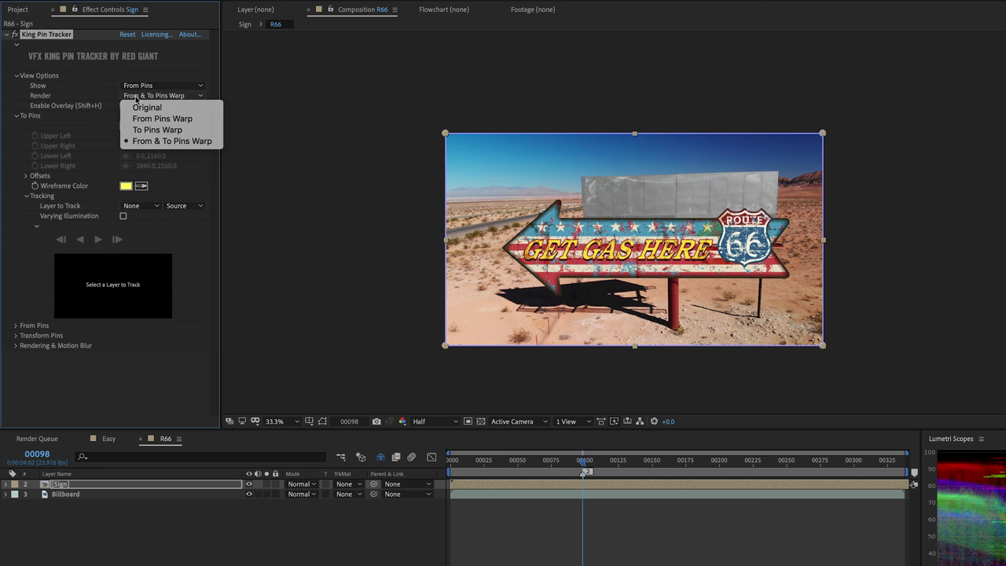
pyautogui.click(147, 108)
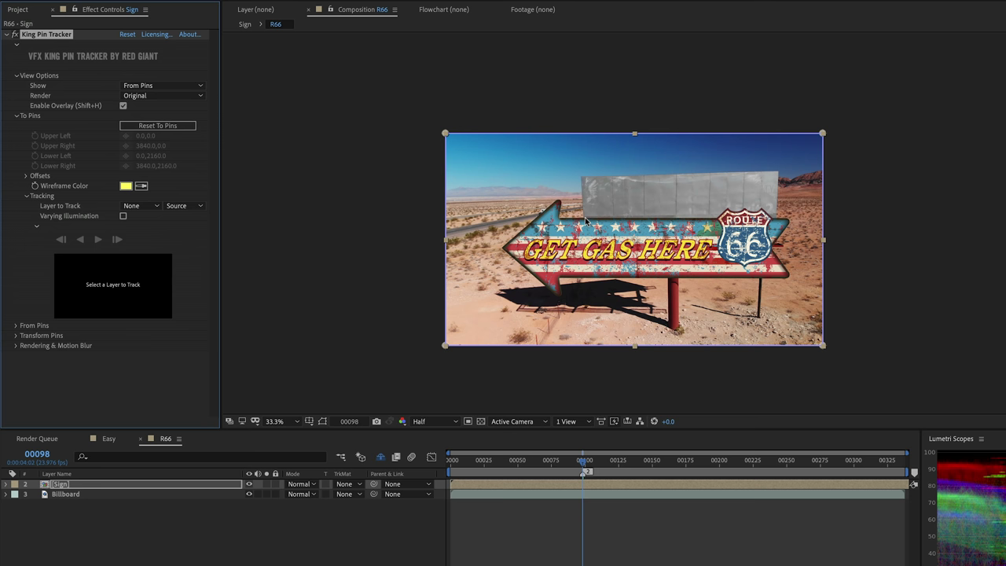
pyautogui.scroll(2, 646, 264)
pyautogui.scroll(2, 290, 100)
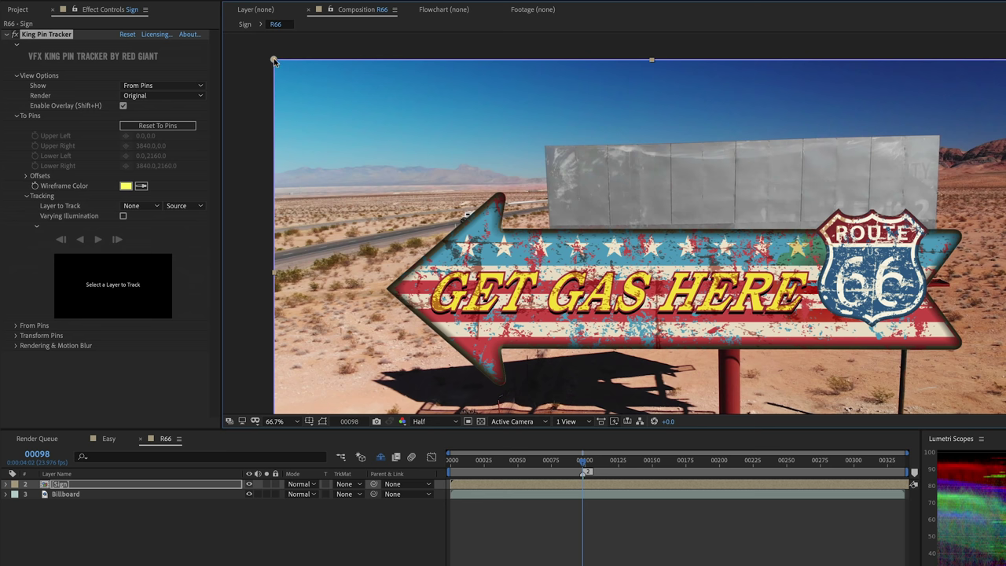
# - Place the four From Pins on the corners of the arrow's straight banner section
pyautogui.moveTo(273, 61); pyautogui.dragTo(501, 230)
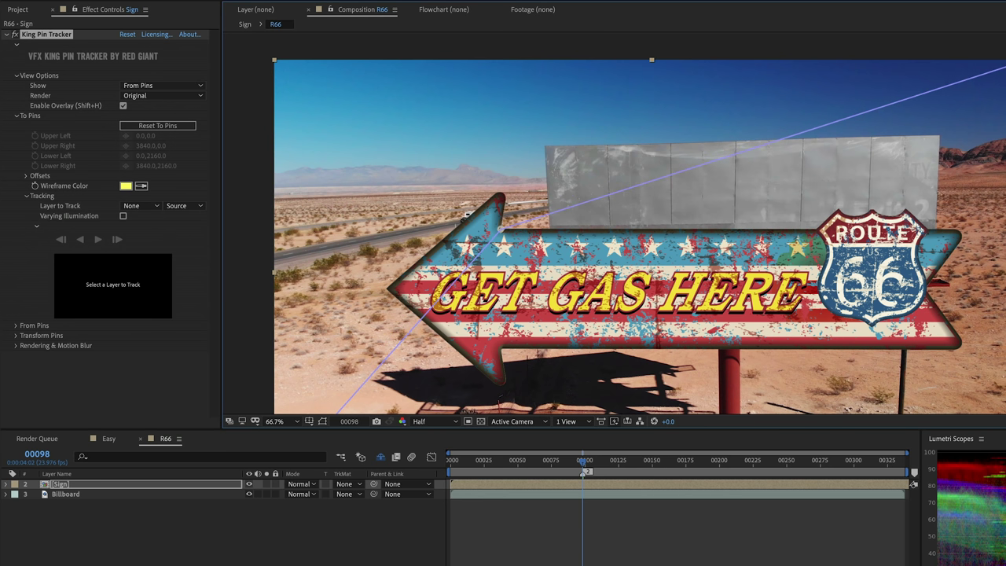
pyautogui.moveTo(1003, 68); pyautogui.dragTo(919, 228)
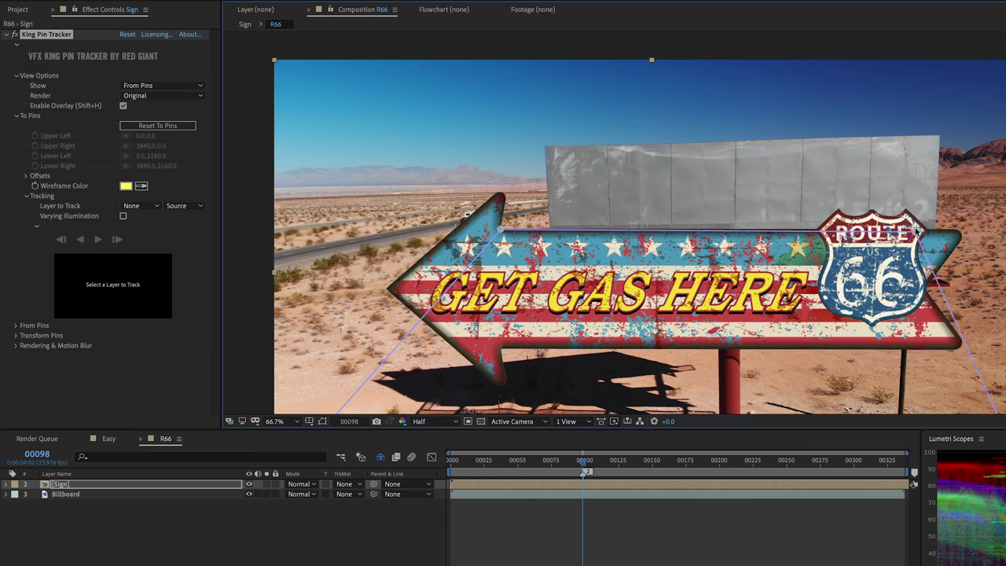
pyautogui.scroll(-2, 814, 223)
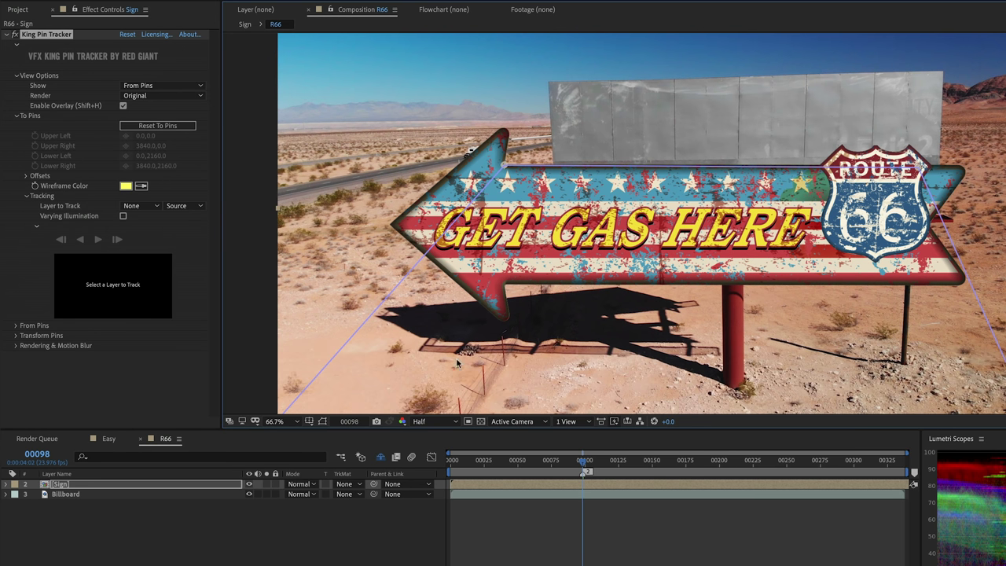
pyautogui.scroll(-3, 341, 383)
pyautogui.moveTo(284, 321); pyautogui.dragTo(509, 183)
pyautogui.moveTo(778, 193); pyautogui.dragTo(666, 233)
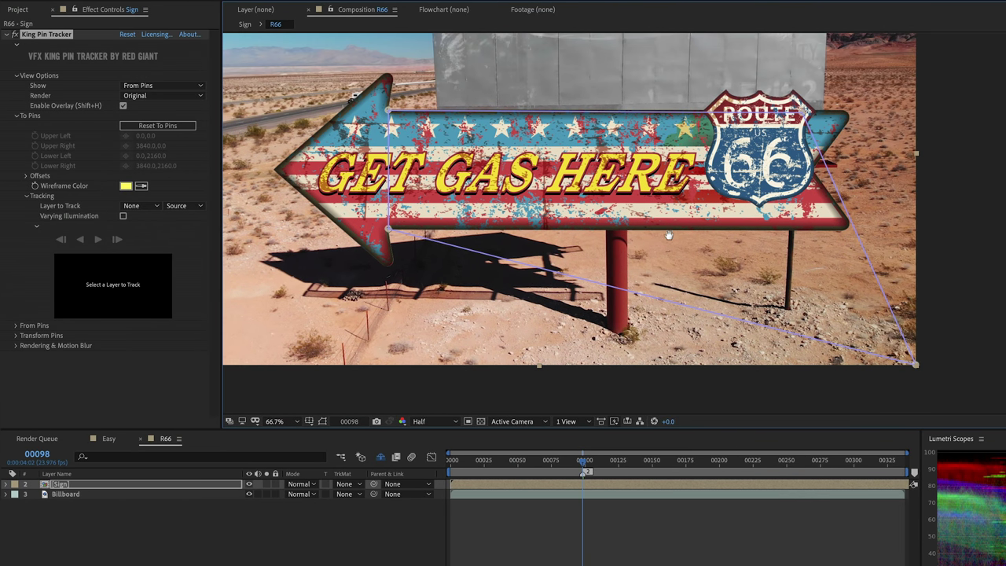
pyautogui.moveTo(913, 365); pyautogui.dragTo(787, 229)
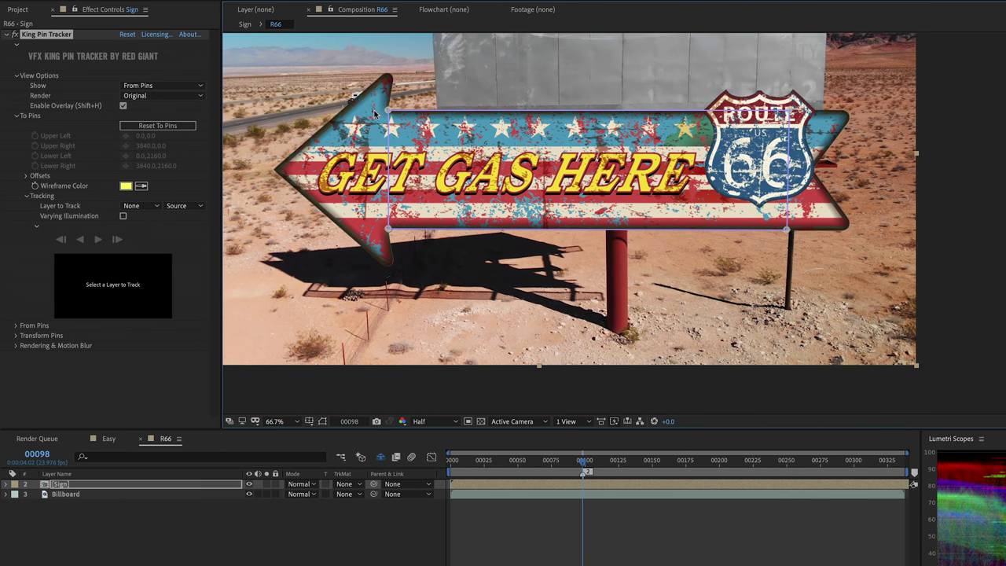
pyautogui.moveTo(392, 111); pyautogui.dragTo(403, 111)
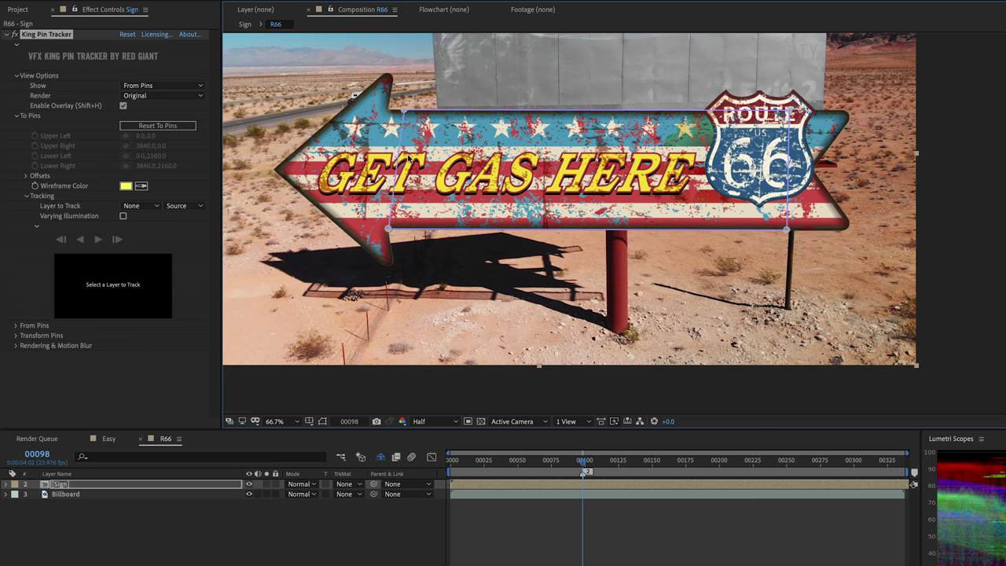
pyautogui.moveTo(388, 230); pyautogui.dragTo(403, 230)
# - Set Show to To Pins and Render to From & To Pins Warp
pyautogui.click(149, 85)
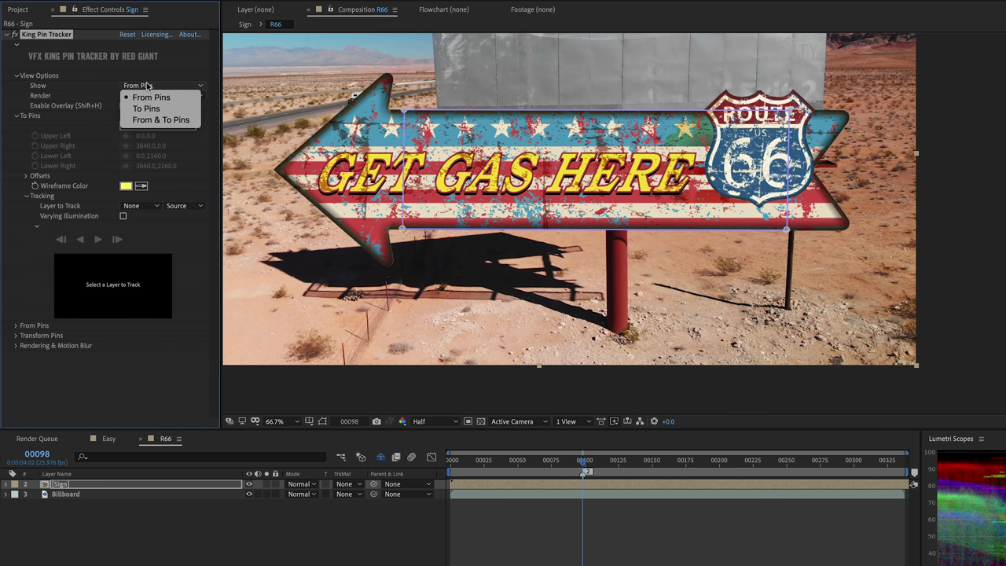
pyautogui.click(154, 109)
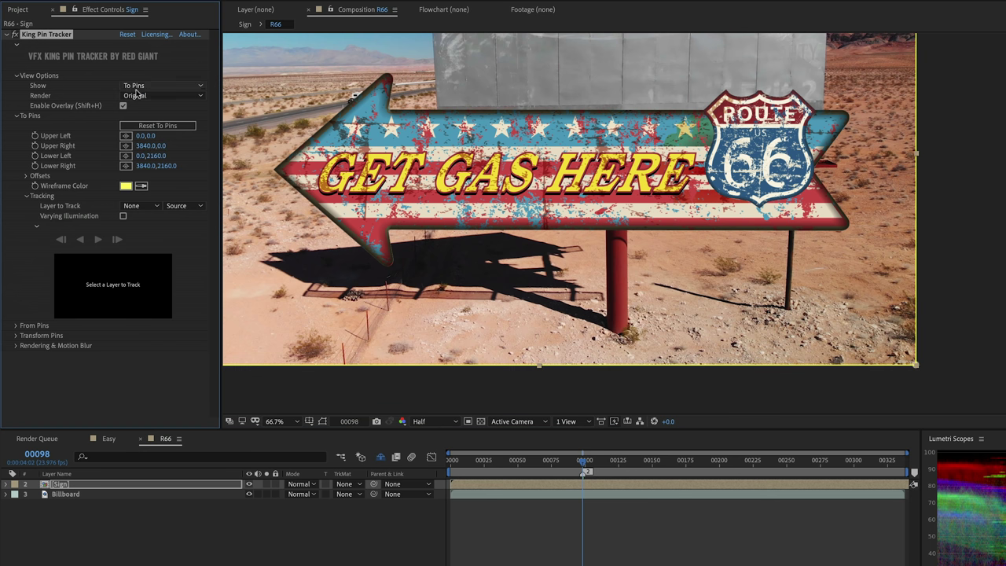
pyautogui.click(153, 96)
pyautogui.click(170, 142)
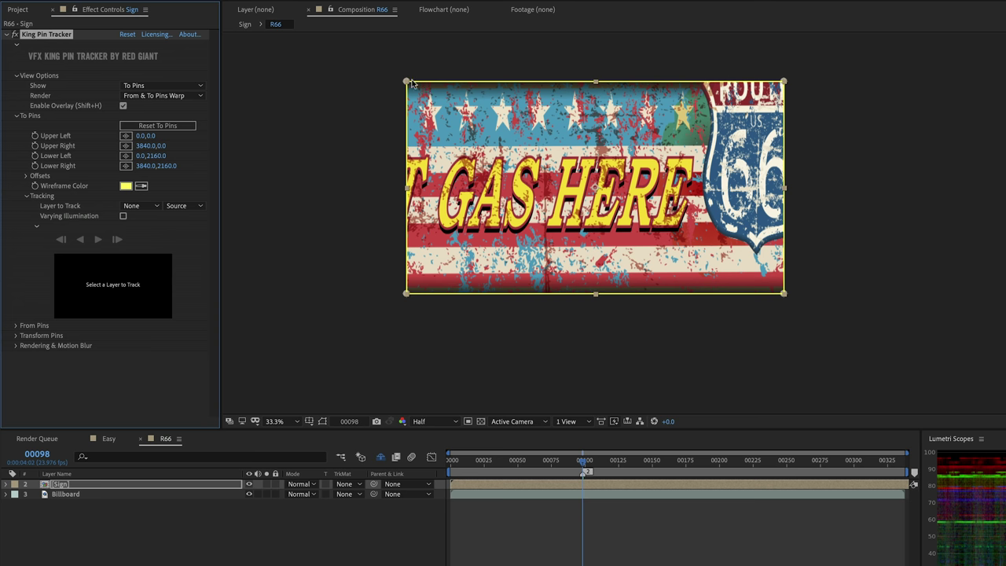
# - Drag all four To Pins inward to skew the sign in perspective
pyautogui.moveTo(408, 82); pyautogui.dragTo(511, 117)
pyautogui.moveTo(406, 293); pyautogui.dragTo(493, 232)
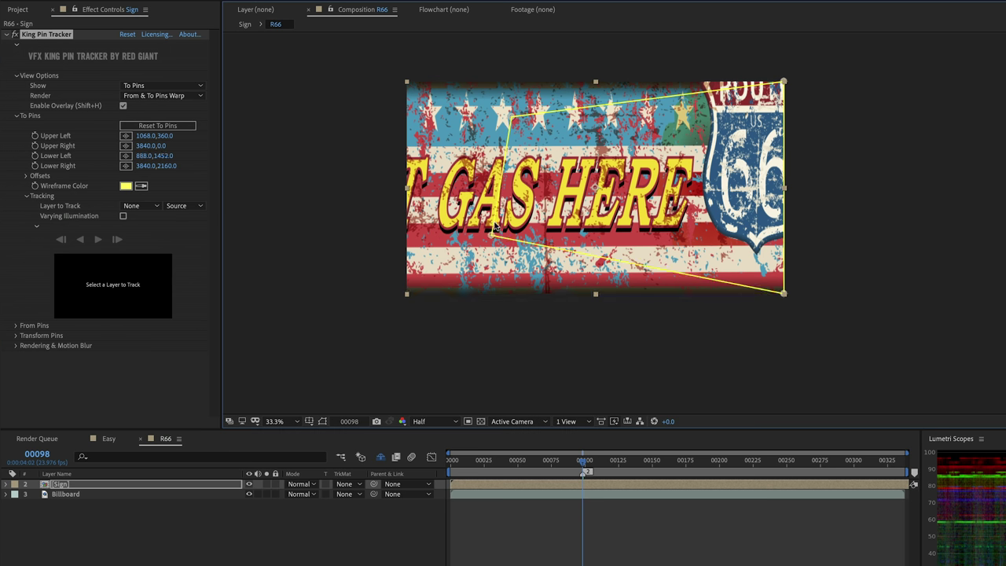
pyautogui.moveTo(783, 293); pyautogui.dragTo(774, 289)
pyautogui.moveTo(784, 81); pyautogui.dragTo(694, 122)
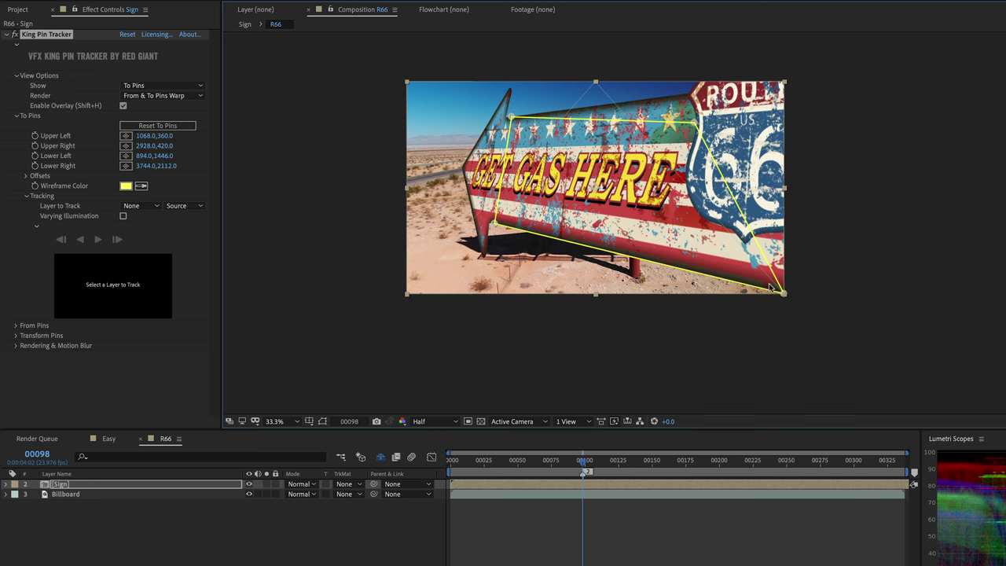
pyautogui.moveTo(772, 288); pyautogui.dragTo(701, 218)
pyautogui.scroll(2, 698, 173)
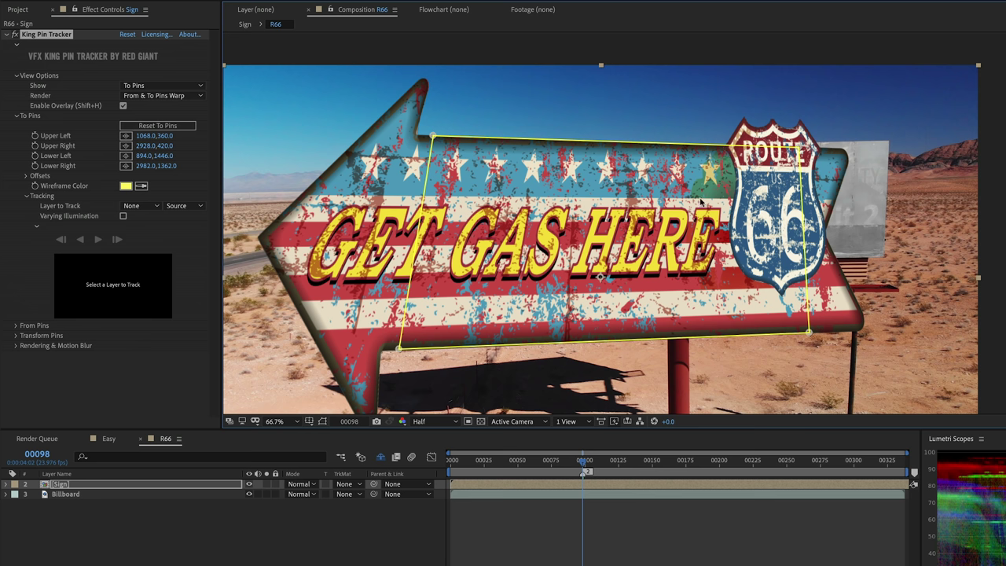
# - Drop the Sign's opacity to 0% and drag the To Pins onto the billboard corners
pyautogui.press('t')
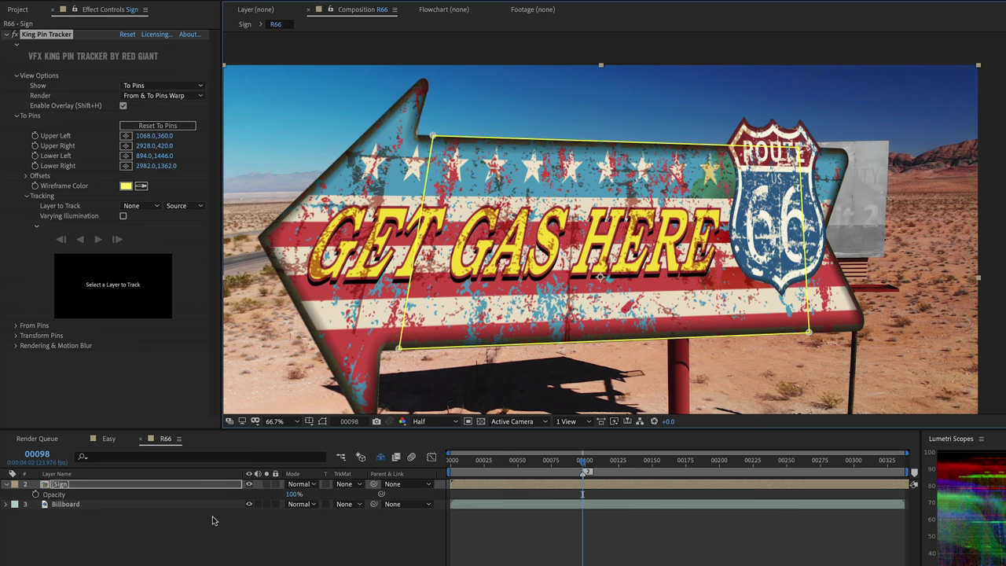
pyautogui.moveTo(290, 494); pyautogui.dragTo(100, 513)
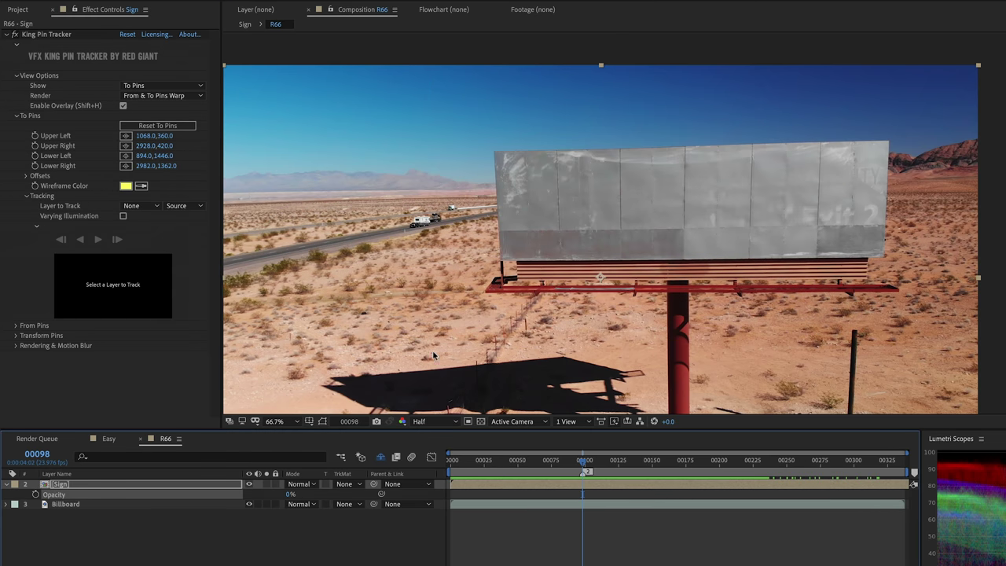
pyautogui.click(59, 35)
pyautogui.moveTo(430, 136); pyautogui.dragTo(495, 154)
pyautogui.moveTo(400, 347); pyautogui.dragTo(500, 258)
pyautogui.moveTo(806, 333); pyautogui.dragTo(882, 256)
pyautogui.moveTo(798, 150); pyautogui.dragTo(886, 144)
# - Fine-tune the pins on the billboard corners and restore opacity to 100%
pyautogui.moveTo(496, 153); pyautogui.dragTo(497, 156)
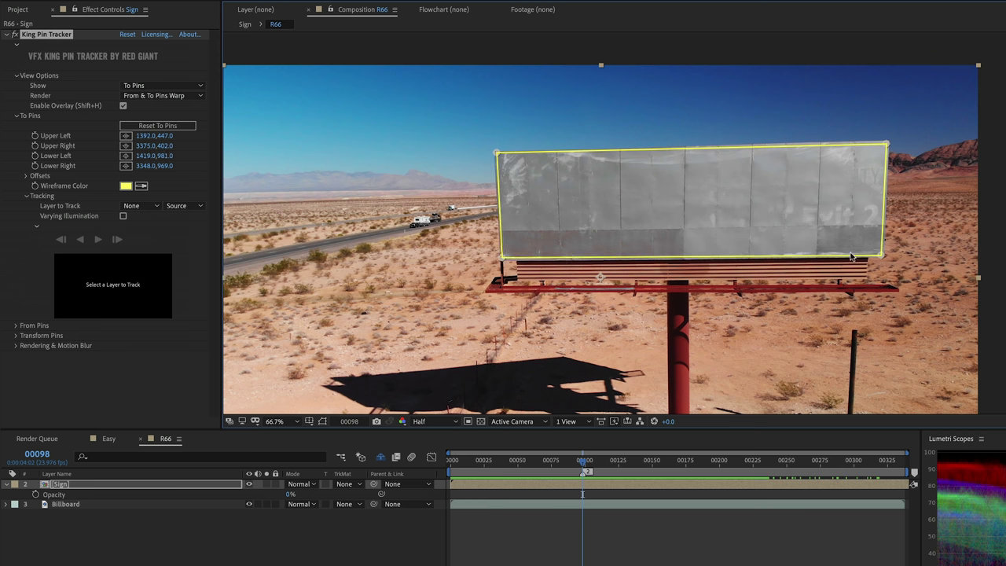
pyautogui.moveTo(880, 256); pyautogui.dragTo(883, 253)
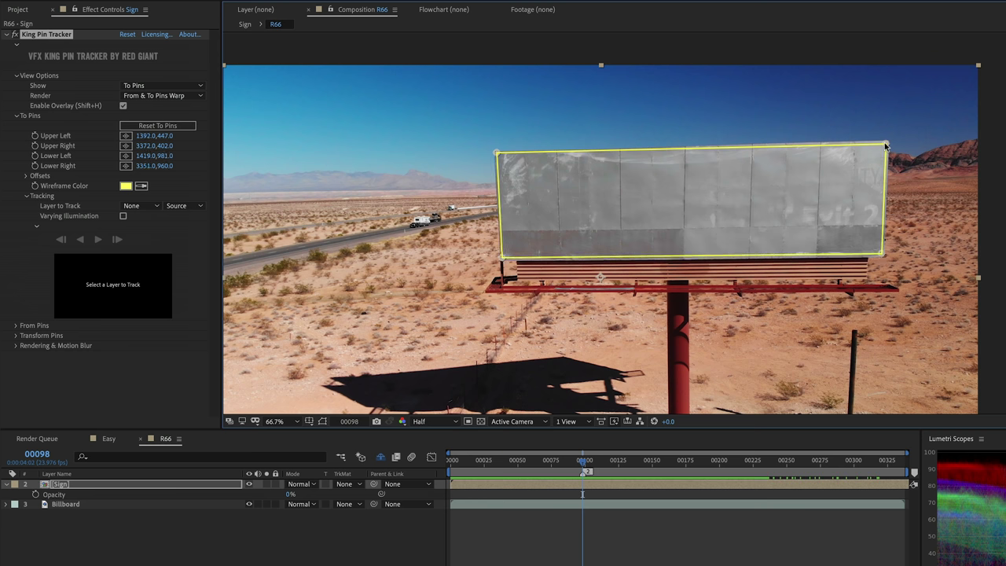
pyautogui.moveTo(885, 146); pyautogui.dragTo(887, 145)
pyautogui.moveTo(291, 494); pyautogui.dragTo(377, 494)
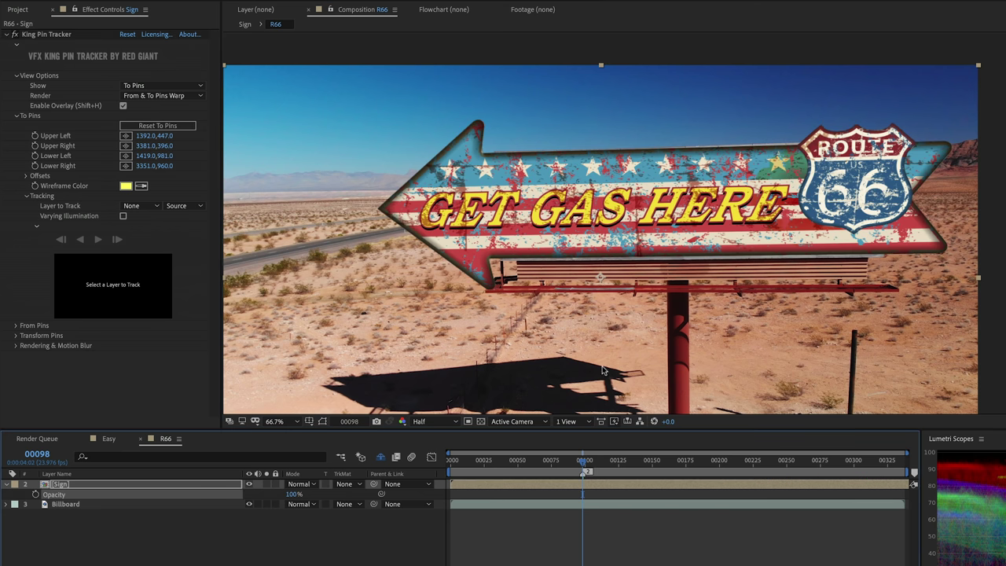
# - Scale the pinned sign up to about 107 with its width narrowed to 96
pyautogui.click(16, 335)
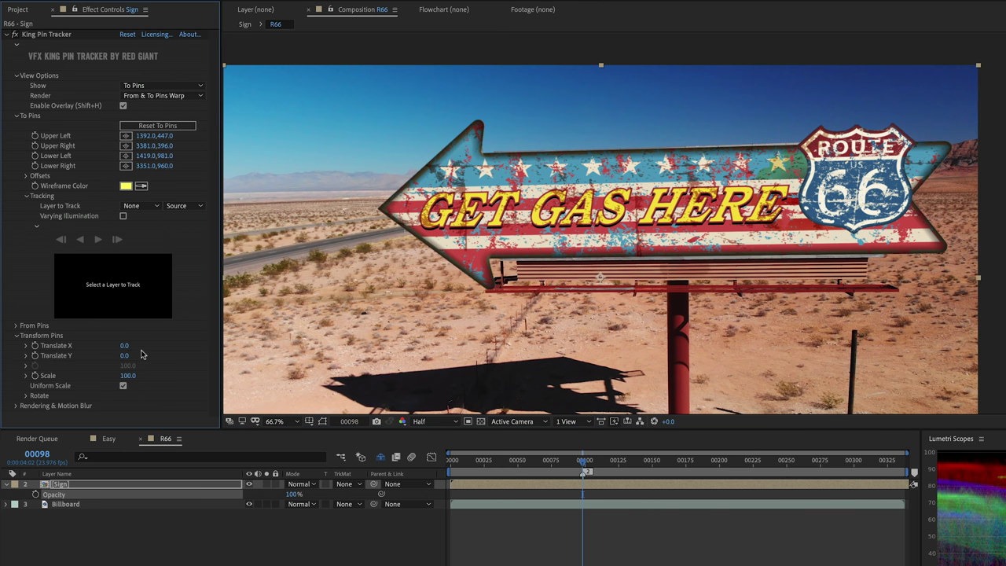
pyautogui.moveTo(128, 376); pyautogui.dragTo(135, 375)
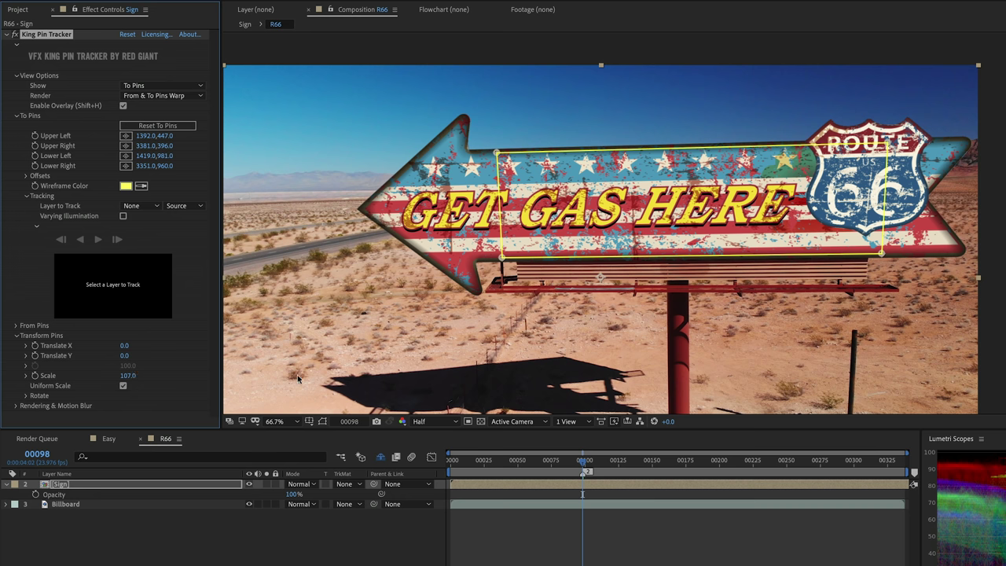
pyautogui.click(122, 385)
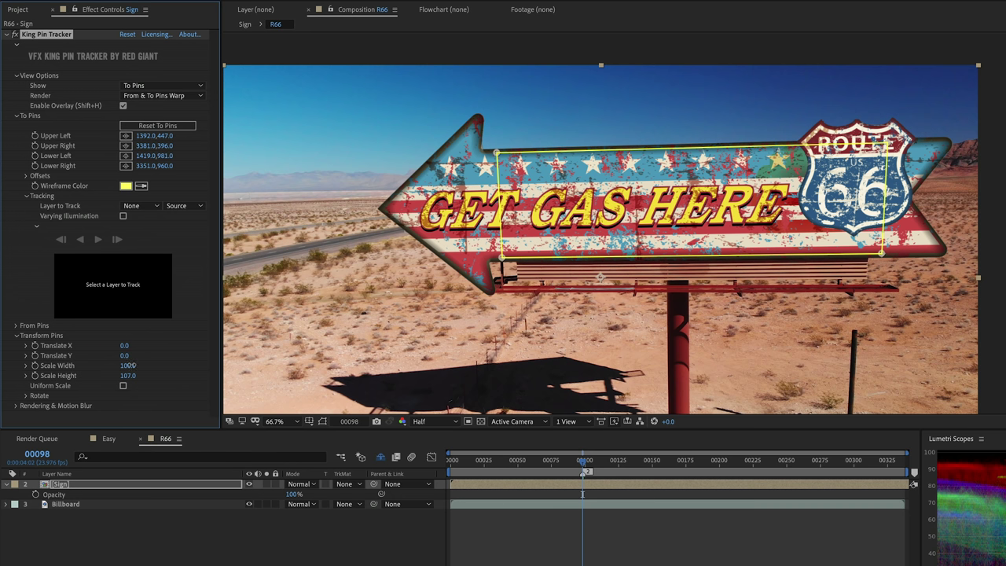
pyautogui.moveTo(130, 365); pyautogui.dragTo(125, 366)
# - Set Layer to Track to Billboard and track the pins backward
pyautogui.click(140, 205)
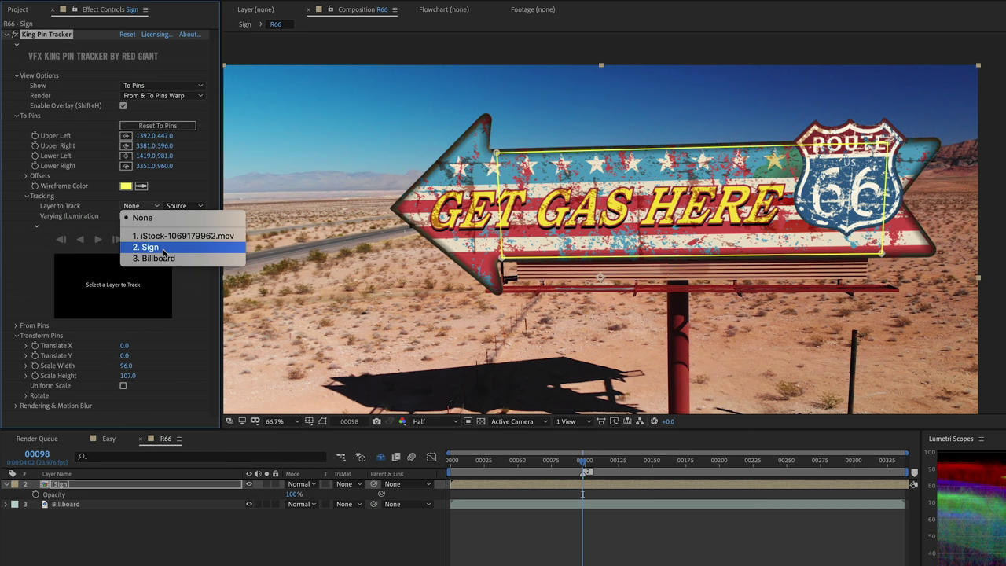
pyautogui.click(160, 258)
pyautogui.click(79, 239)
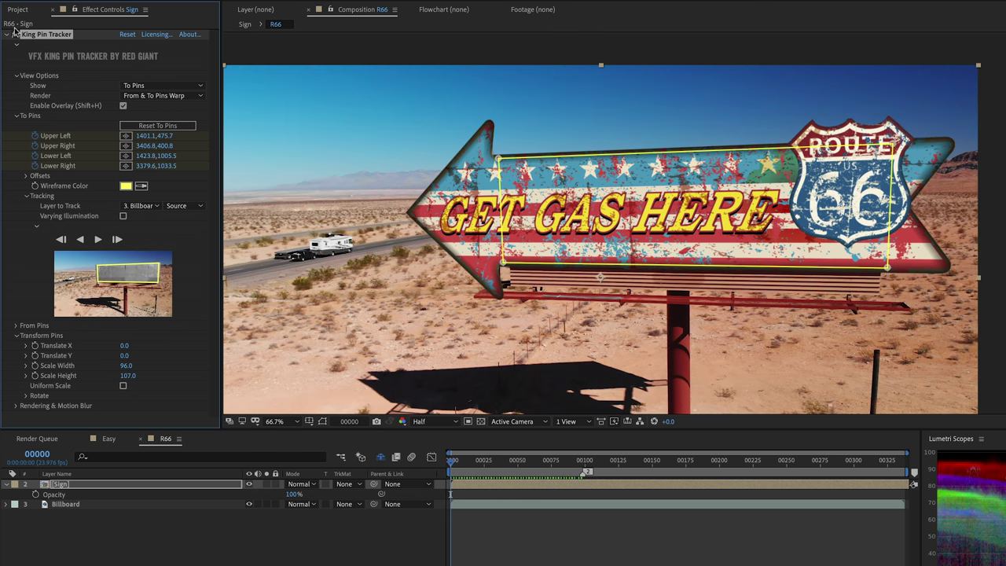
# - Compare the warp on and off during preview, then track the pins forward
pyautogui.click(14, 34)
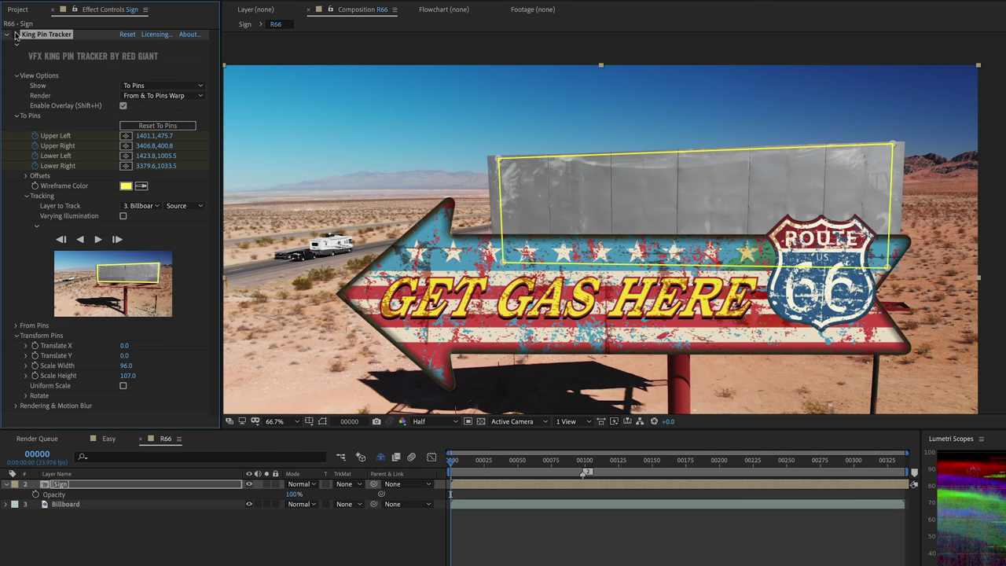
pyautogui.click(14, 34)
pyautogui.press('space')
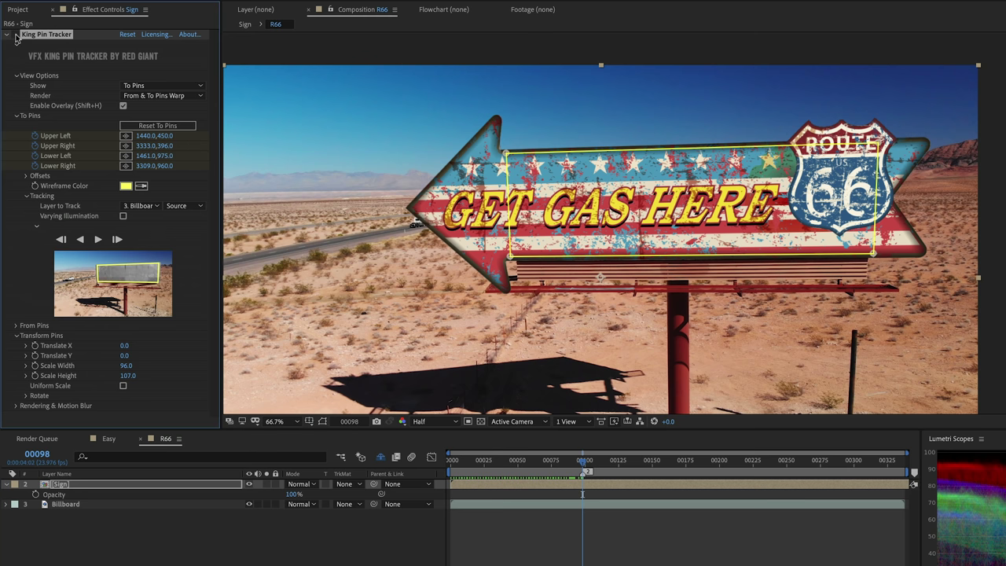
pyautogui.click(15, 34)
pyautogui.click(14, 34)
pyautogui.click(98, 240)
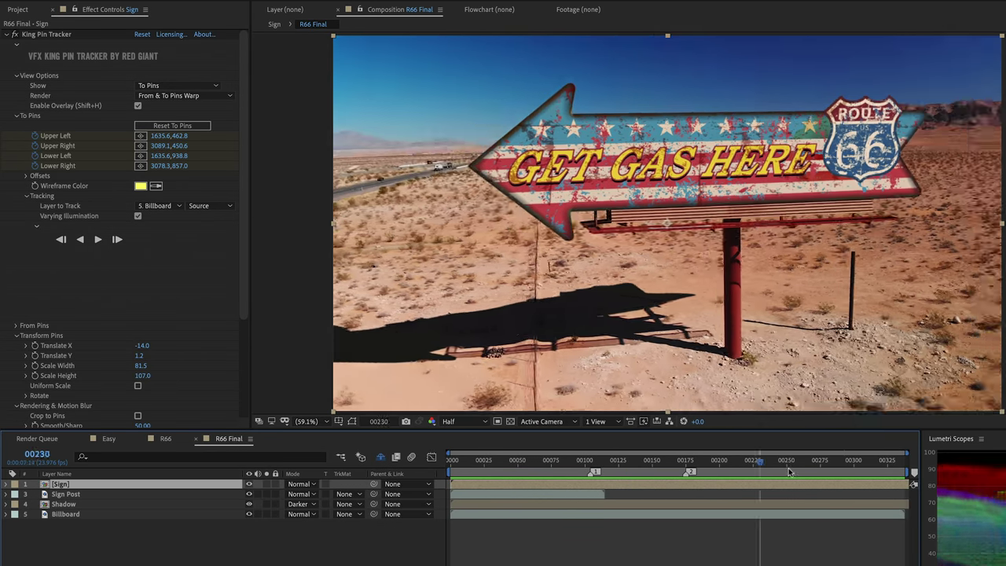
# - Show the From Pins and render the original unwarped sign for comparison
pyautogui.press('space')
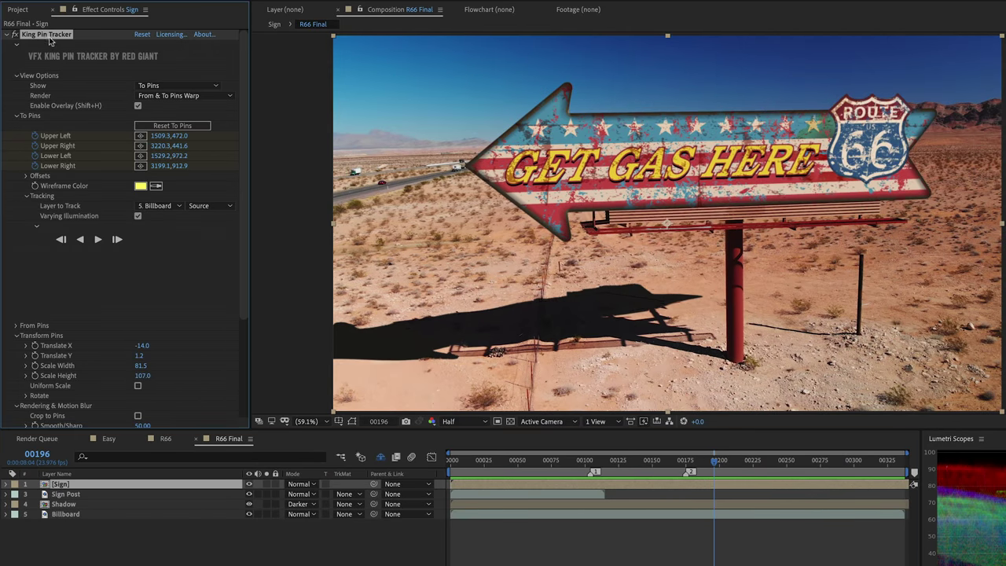
pyautogui.press('space')
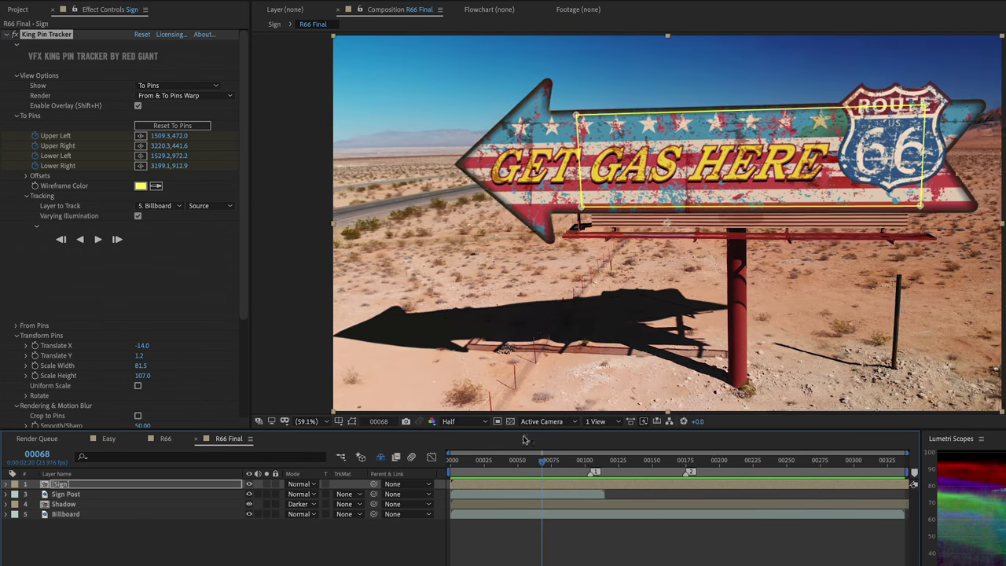
pyautogui.click(161, 85)
pyautogui.click(155, 93)
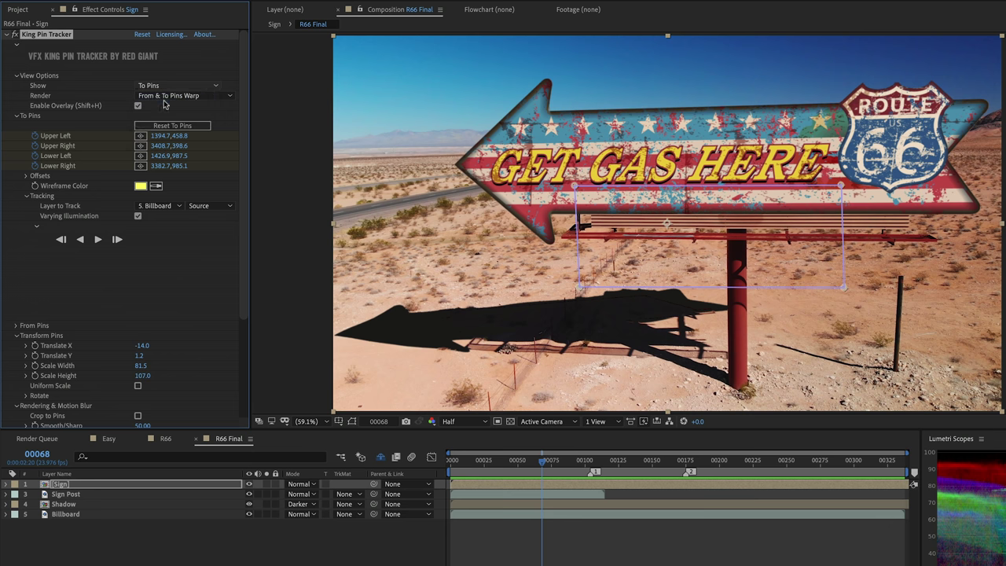
pyautogui.click(183, 95)
pyautogui.click(157, 105)
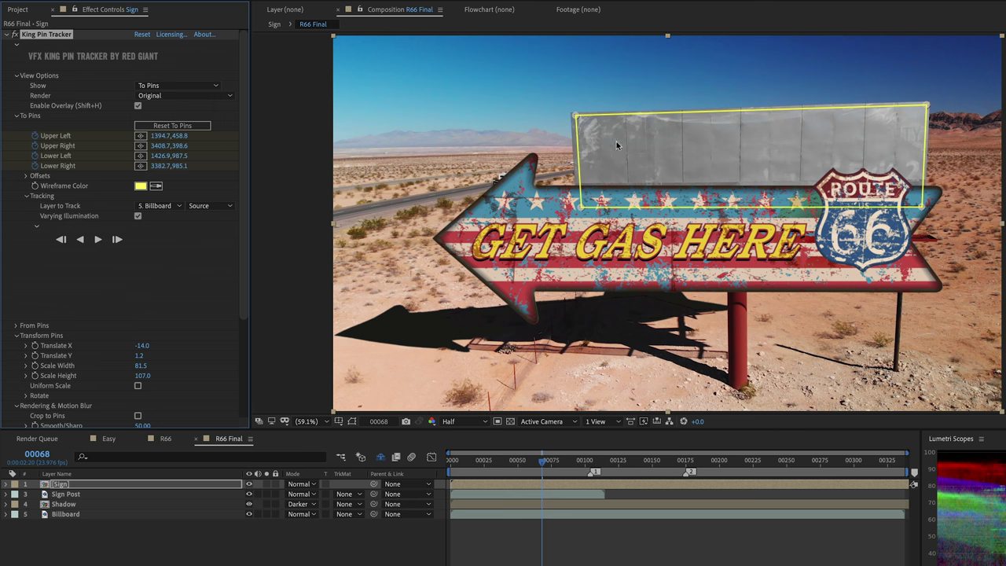
# - Set rendering back to From & To Pins Warp, go to frame 00053, and select the Shadow layer
pyautogui.click(228, 94)
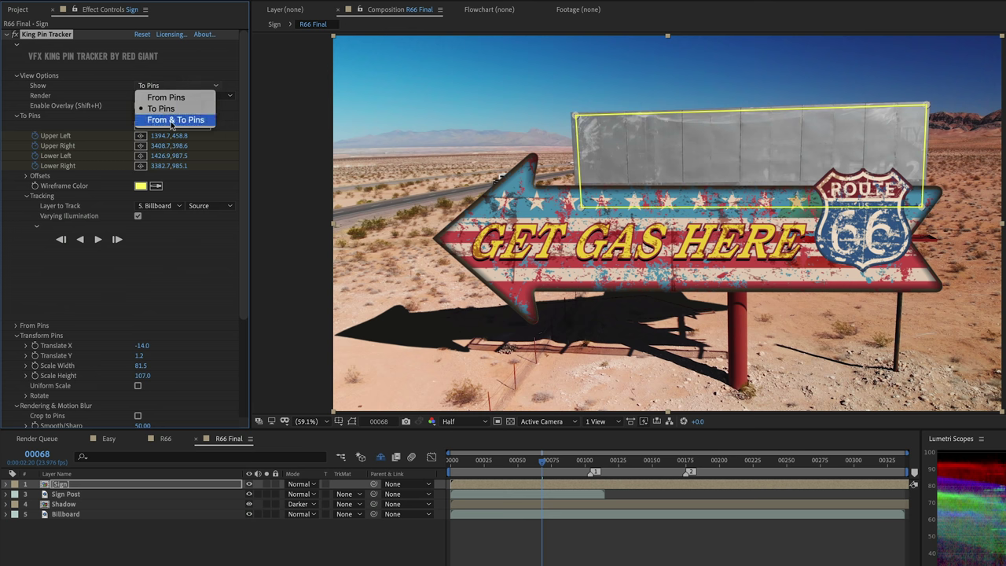
pyautogui.click(173, 122)
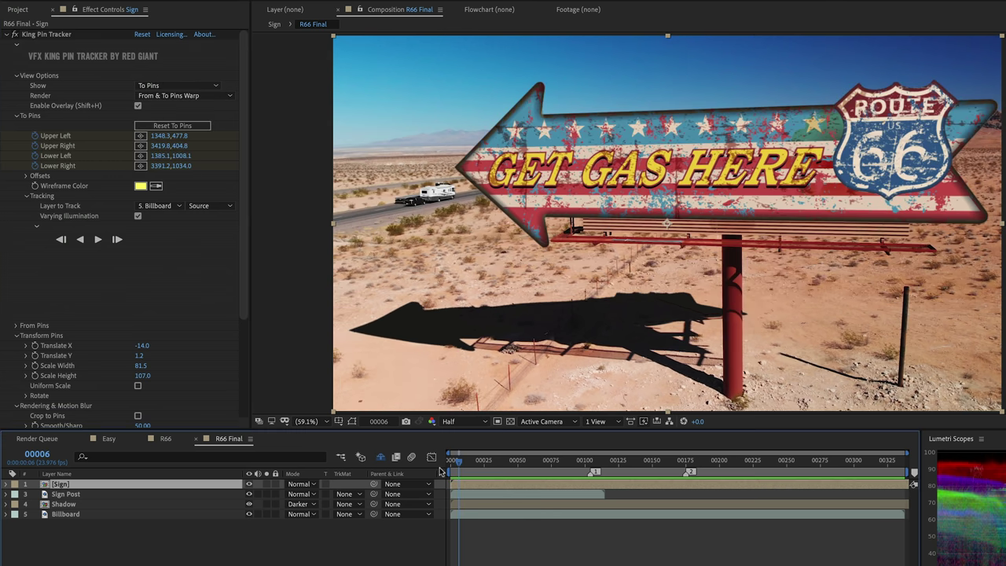
pyautogui.click(521, 462)
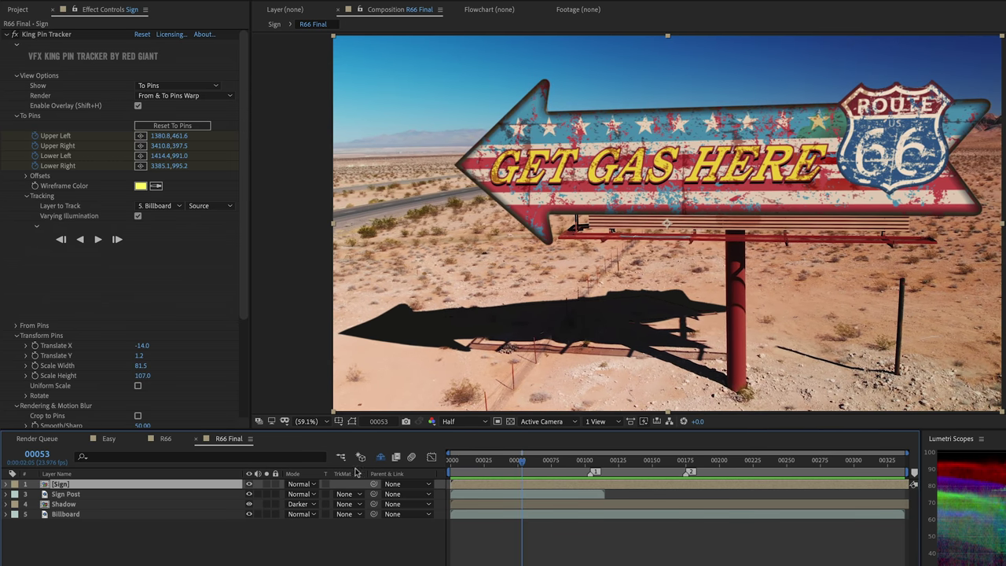
pyautogui.click(95, 505)
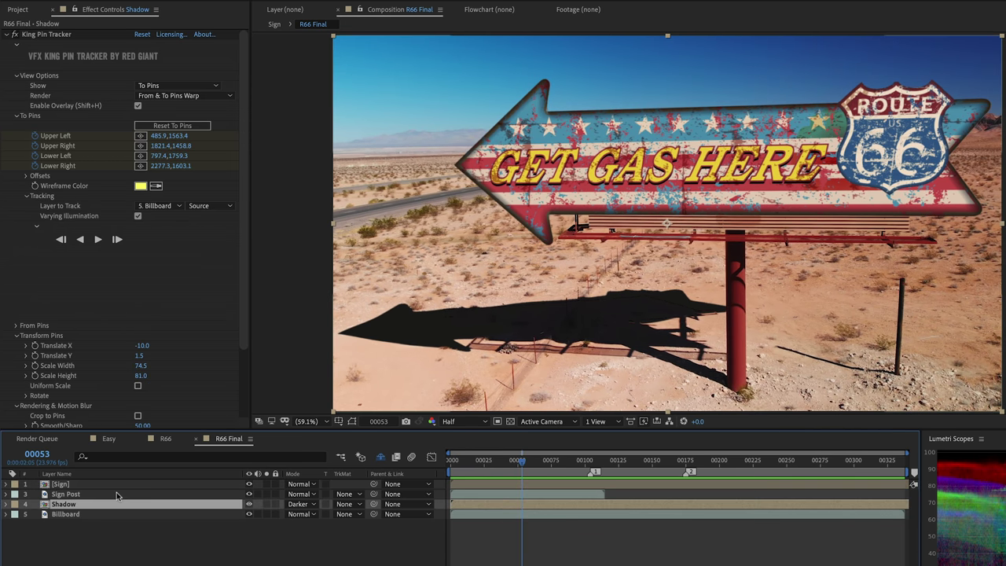
# - Toggle the Shadow layer off and on, show its pin outline, and scrub through the shot
pyautogui.click(248, 504)
pyautogui.click(248, 503)
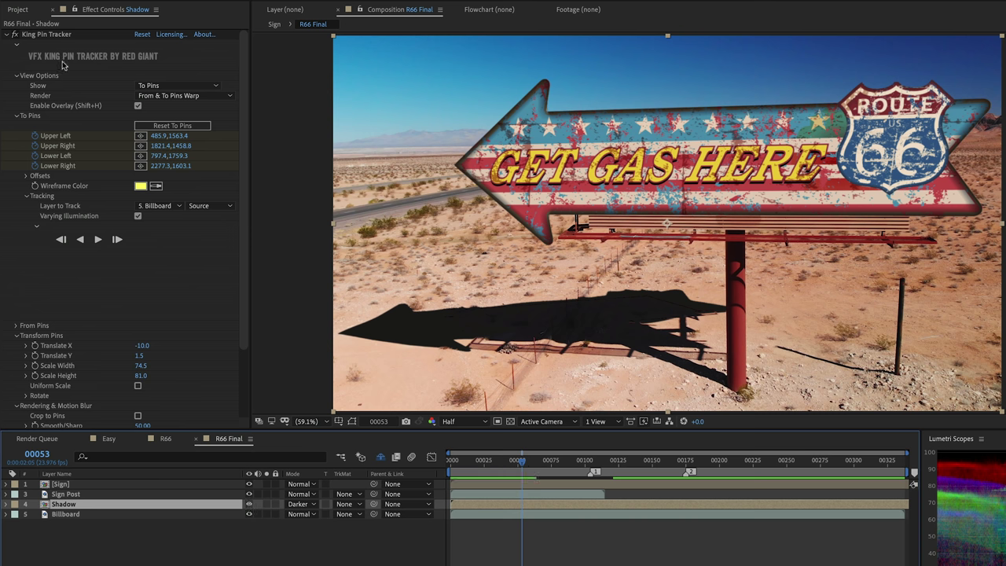
pyautogui.click(49, 35)
pyautogui.moveTo(523, 463); pyautogui.dragTo(830, 461)
pyautogui.moveTo(752, 474); pyautogui.dragTo(590, 478)
pyautogui.scroll(-2, 239, 332)
pyautogui.scroll(2, 242, 296)
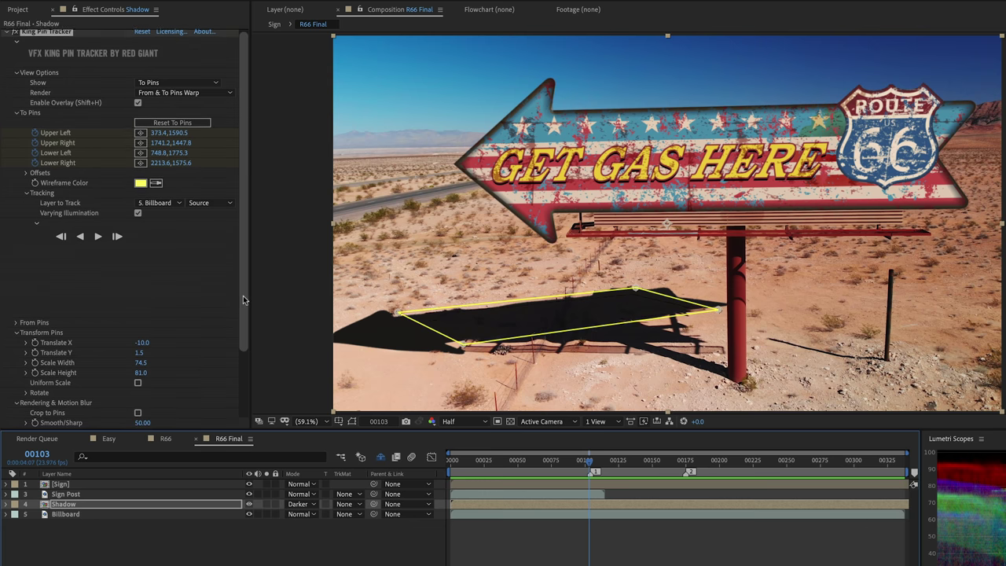
pyautogui.moveTo(589, 462); pyautogui.dragTo(667, 465)
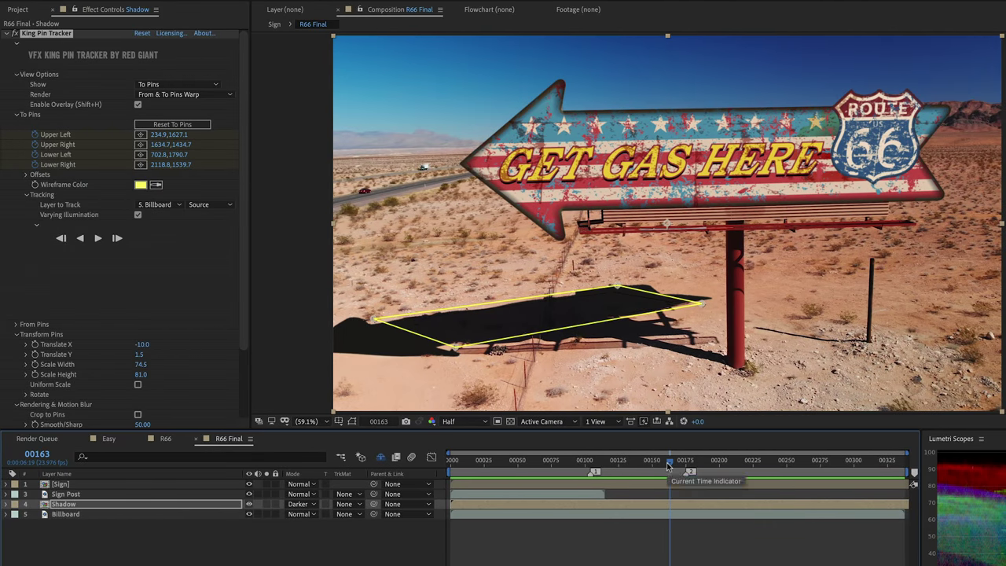
# - Play the tracked shadow, return to frame 00055, and switch to the Project panel
pyautogui.press('space')
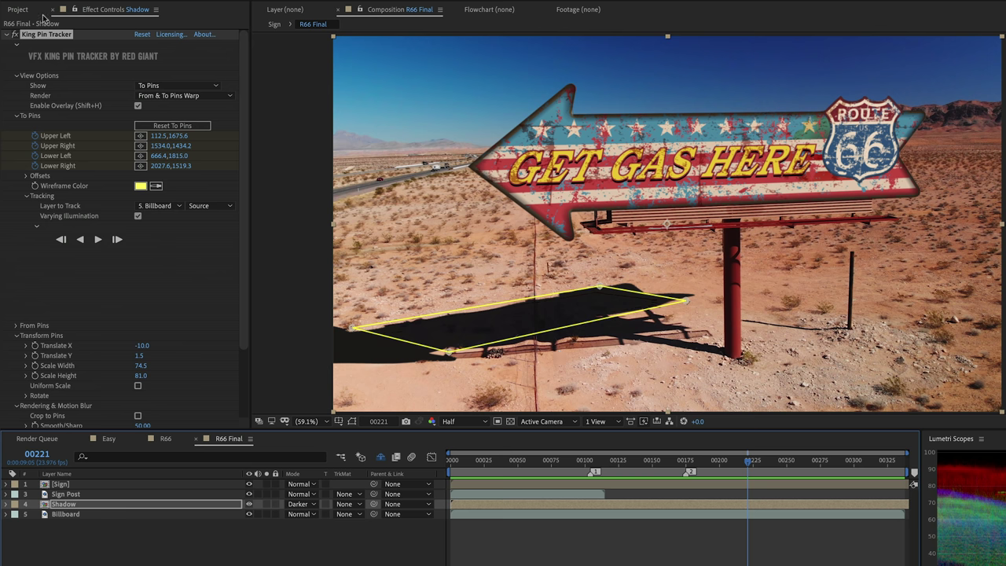
pyautogui.press('space')
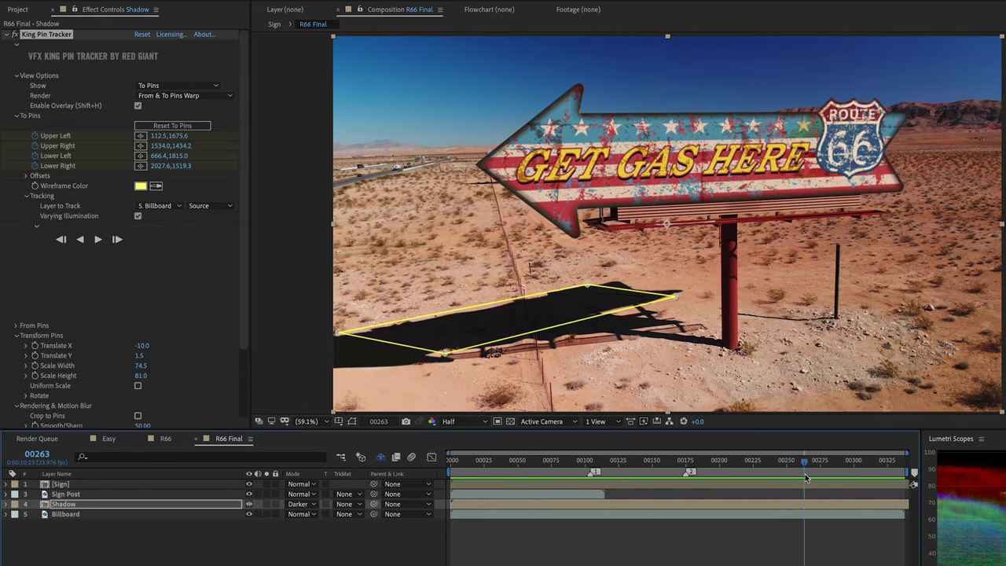
pyautogui.click(527, 468)
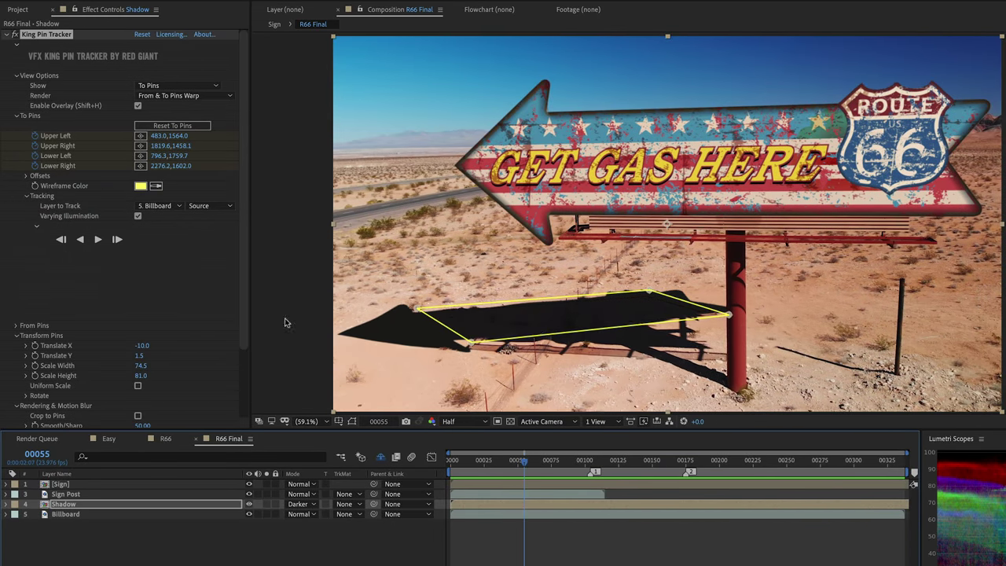
pyautogui.click(17, 9)
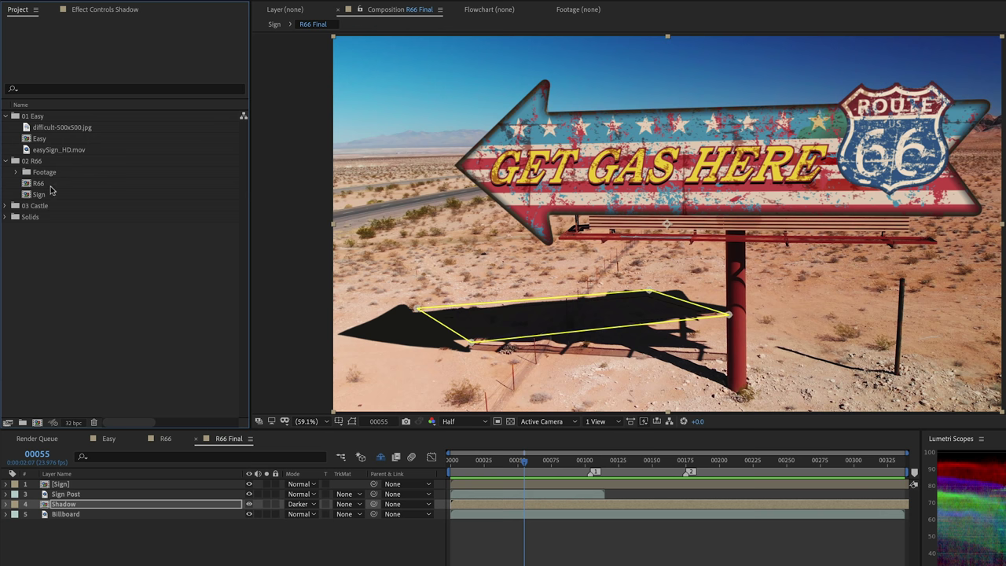
# - Open A1 from the 03 Castle folder, scrub the seaside plate, then open Castle Main
pyautogui.click(7, 206)
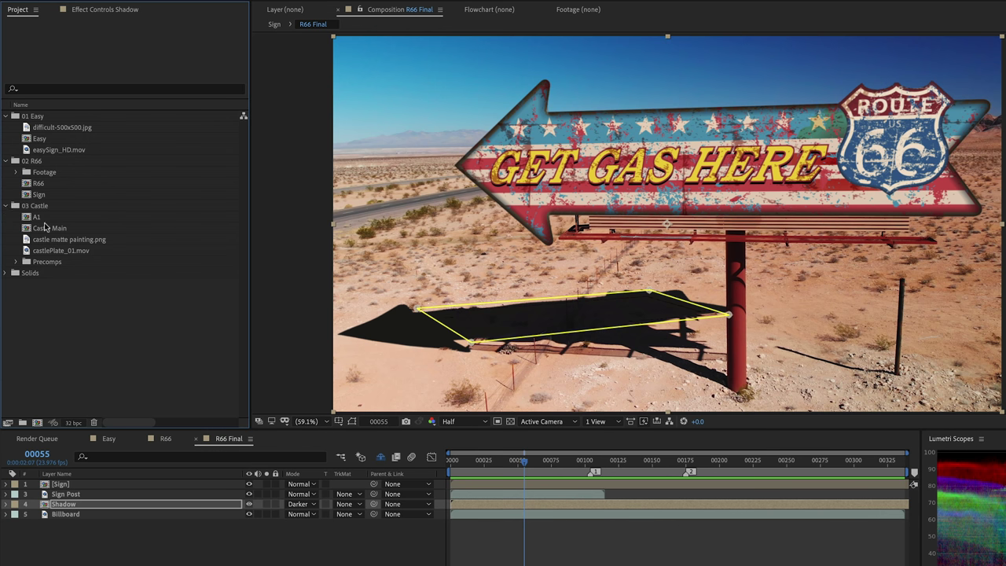
pyautogui.doubleClick(36, 216)
pyautogui.click(621, 461)
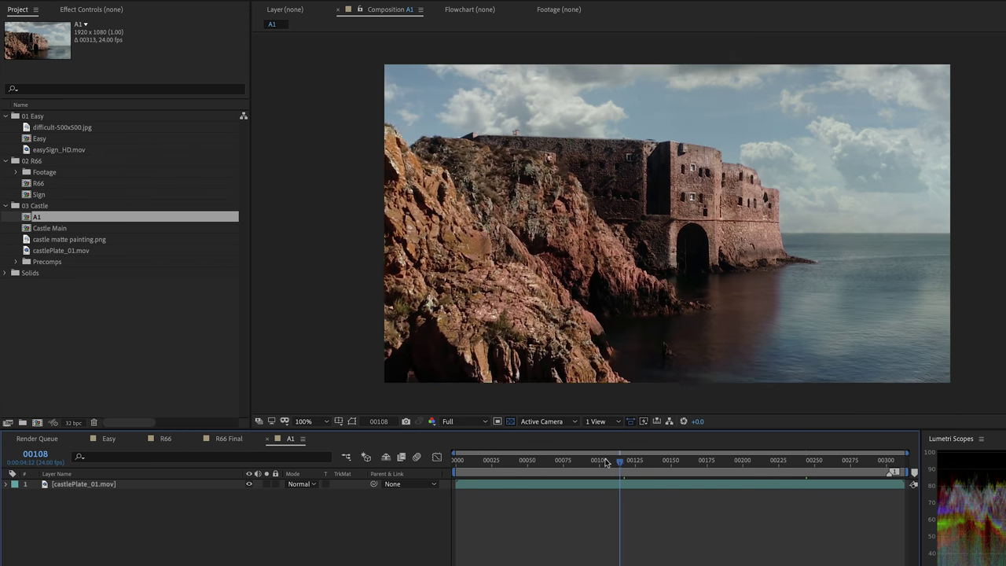
pyautogui.moveTo(606, 462); pyautogui.dragTo(664, 468)
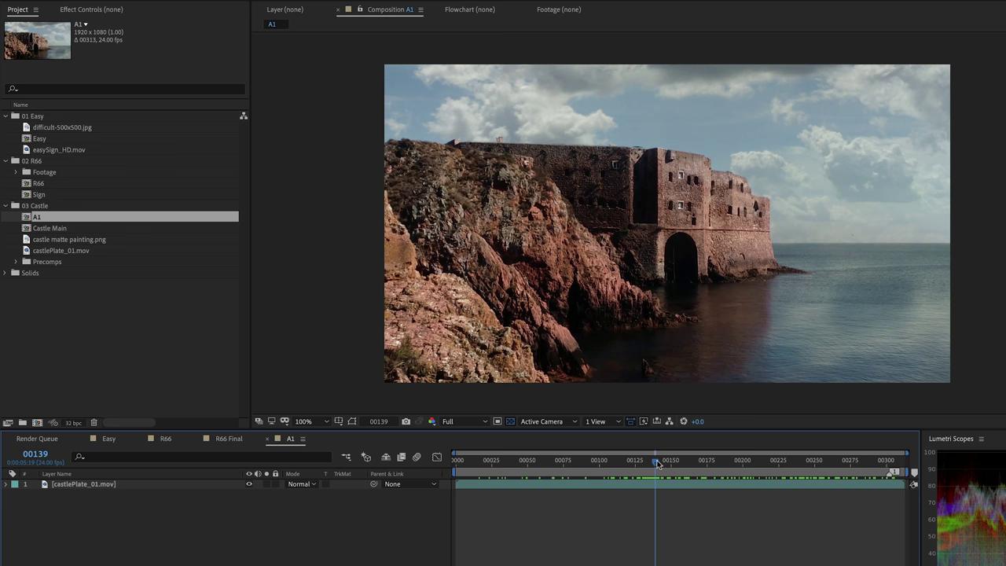
pyautogui.moveTo(657, 465); pyautogui.dragTo(889, 495)
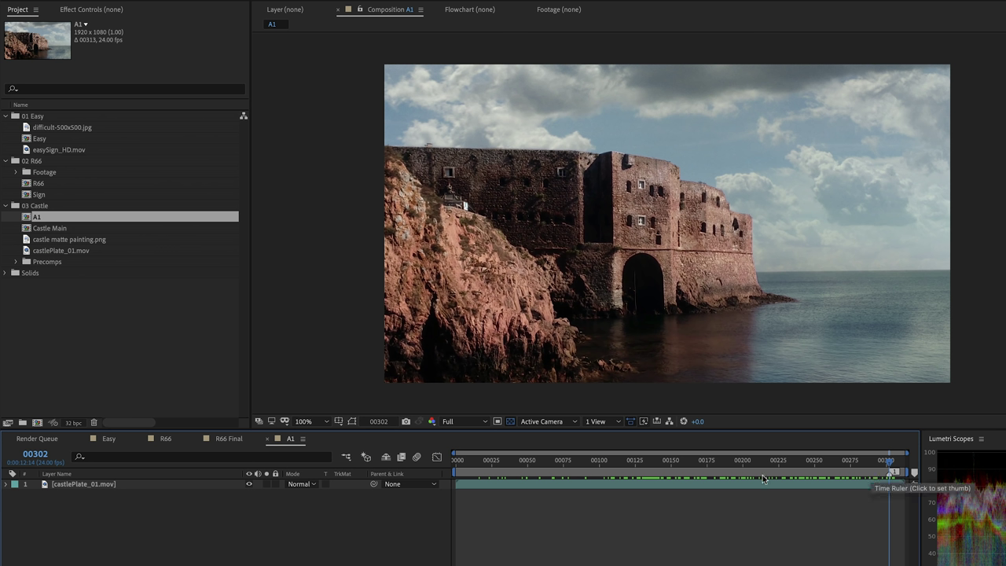
pyautogui.doubleClick(23, 229)
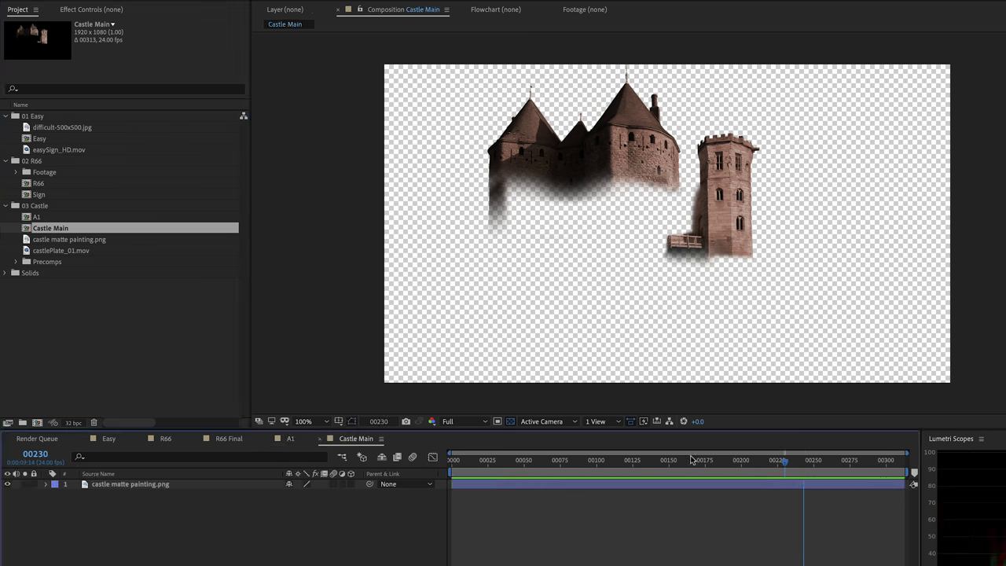
# - Return to A1, add Castle Main as its top layer, and review the composite
pyautogui.moveTo(798, 471); pyautogui.dragTo(653, 464)
pyautogui.click(291, 439)
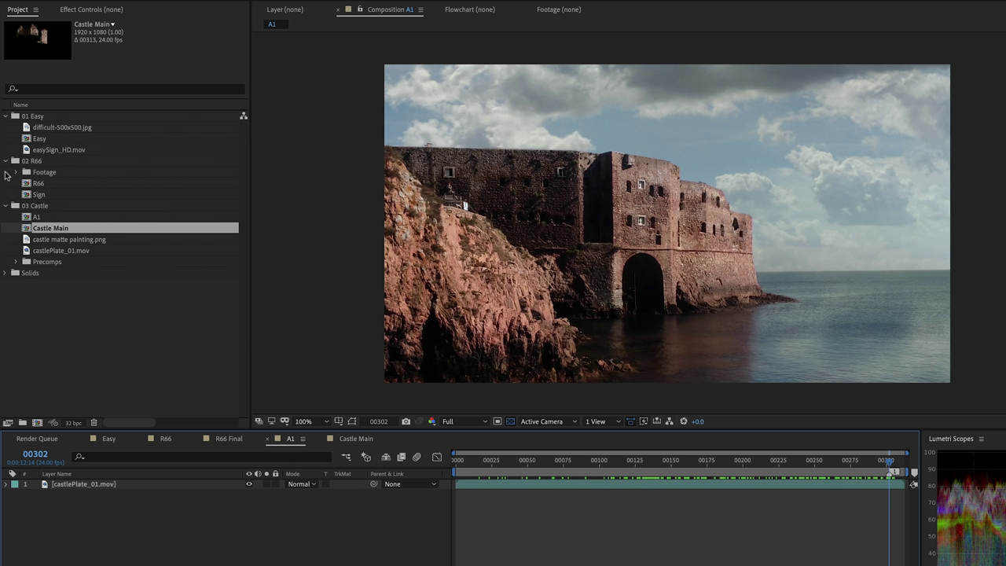
pyautogui.moveTo(43, 231); pyautogui.dragTo(92, 485)
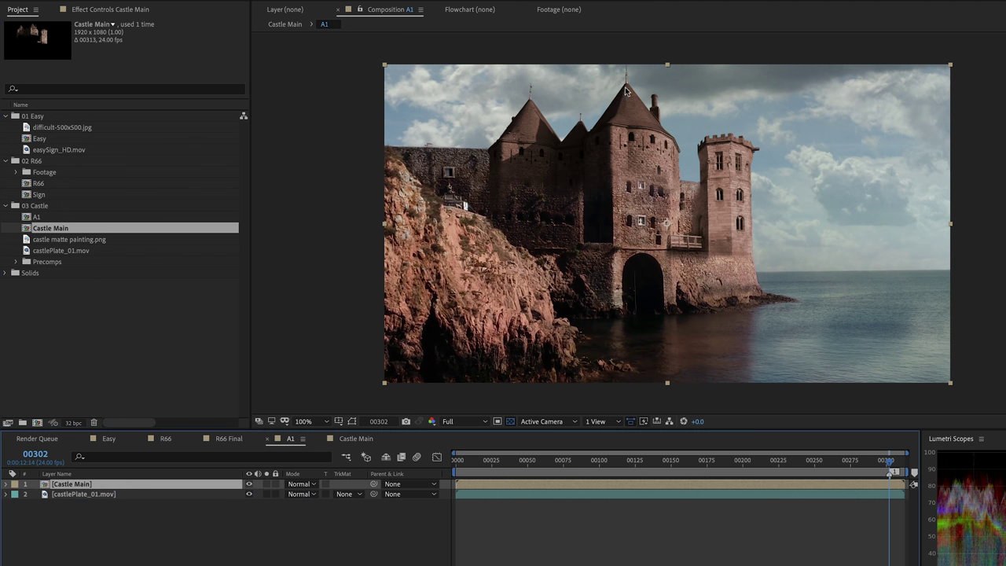
pyautogui.moveTo(887, 461)
pyautogui.mouseDown()
pyautogui.moveTo(597, 462)
pyautogui.moveTo(888, 462)
pyautogui.mouseUp()
pyautogui.click(90, 515)
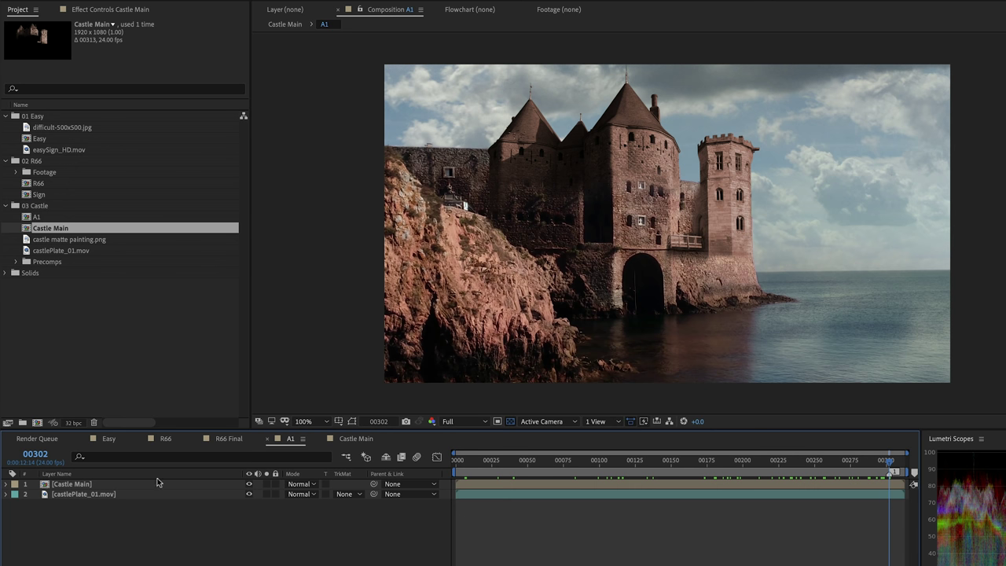
pyautogui.click(88, 486)
pyautogui.click(248, 493)
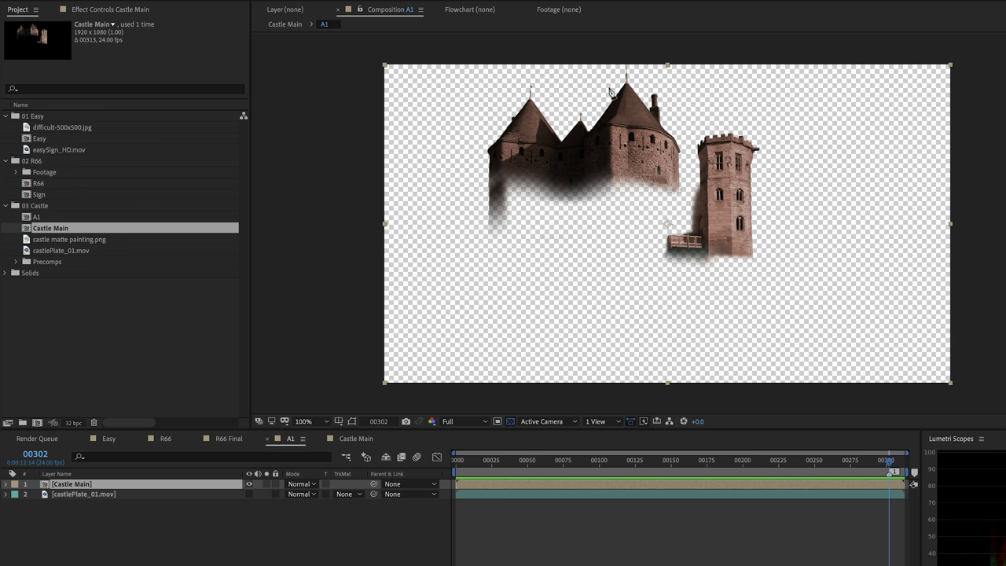
pyautogui.click(536, 57)
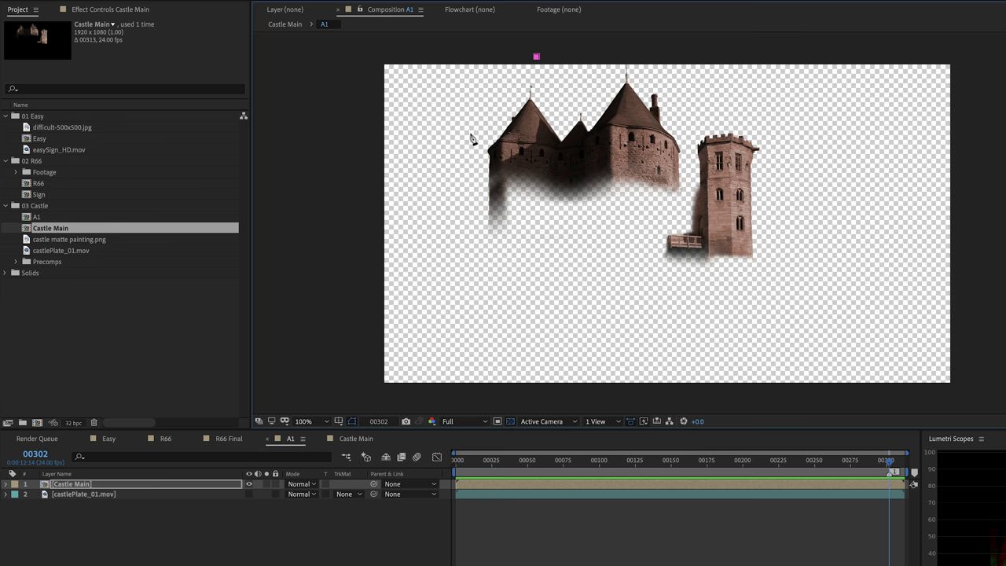
pyautogui.click(470, 133)
pyautogui.click(474, 275)
pyautogui.click(666, 216)
pyautogui.click(685, 191)
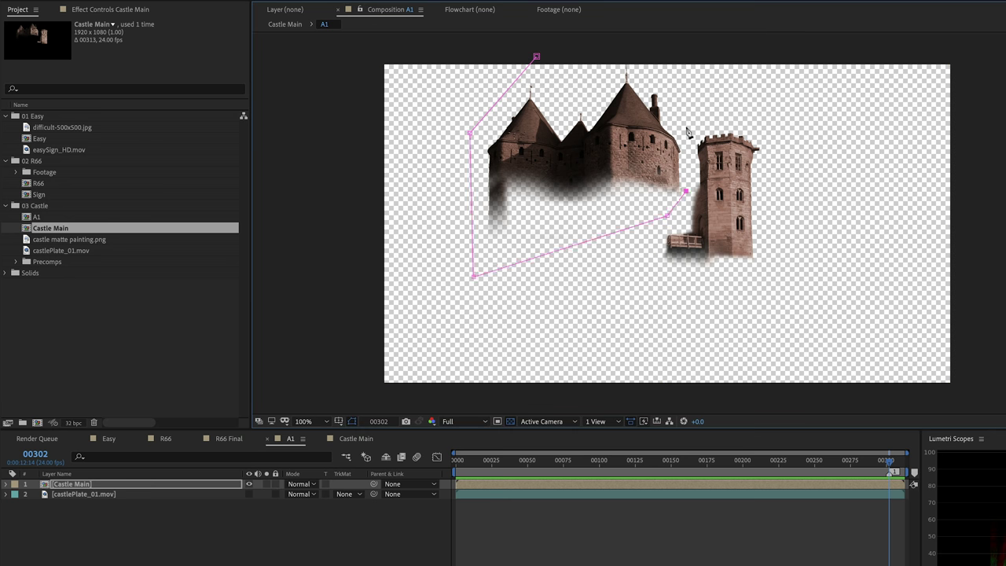
pyautogui.click(699, 56)
pyautogui.click(536, 56)
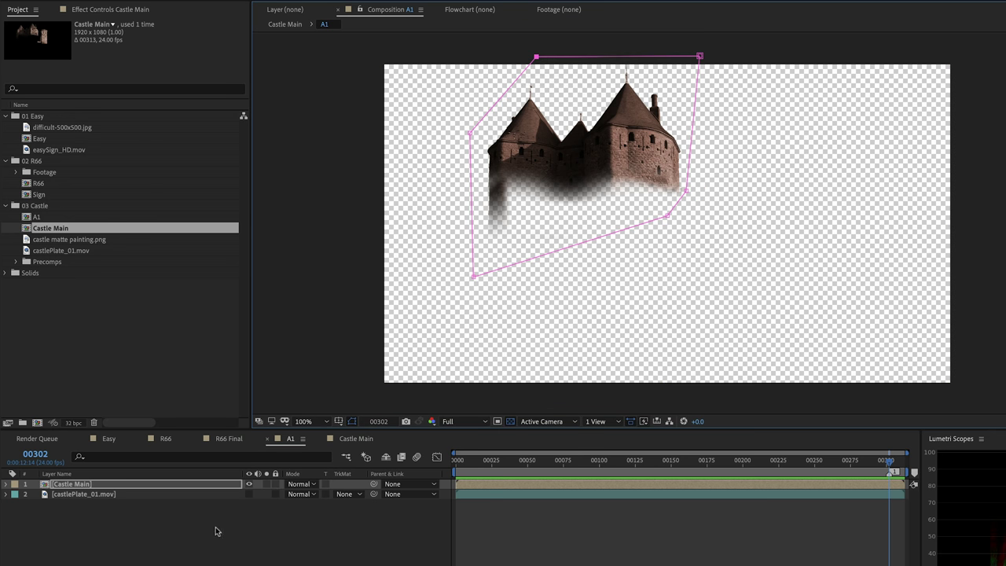
pyautogui.click(248, 494)
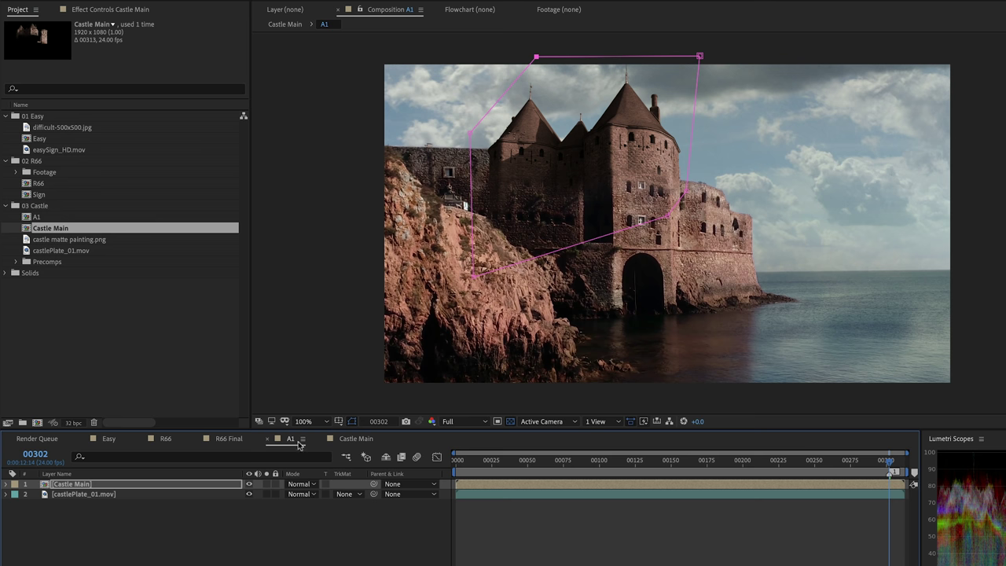
pyautogui.click(249, 484)
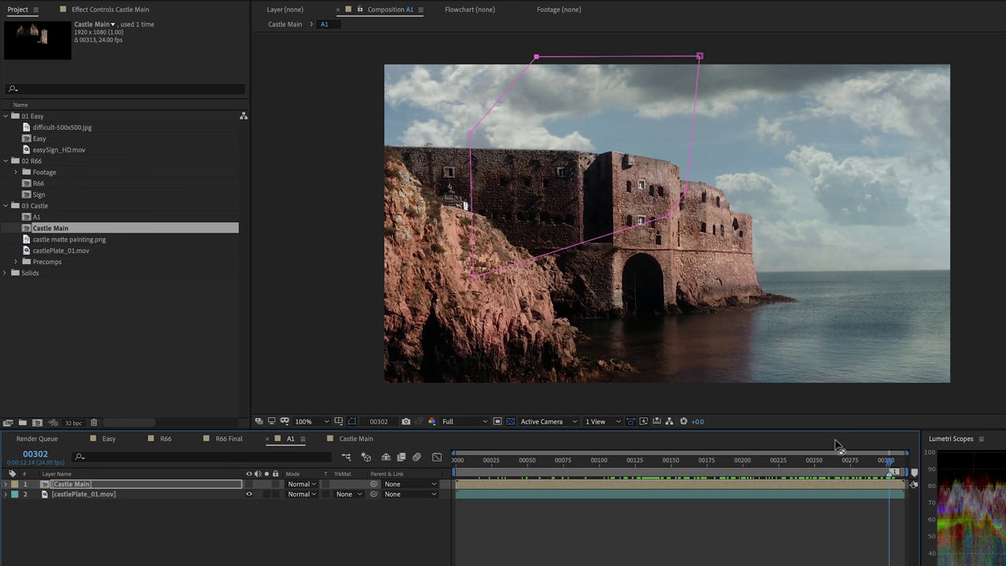
pyautogui.moveTo(886, 458); pyautogui.dragTo(791, 459)
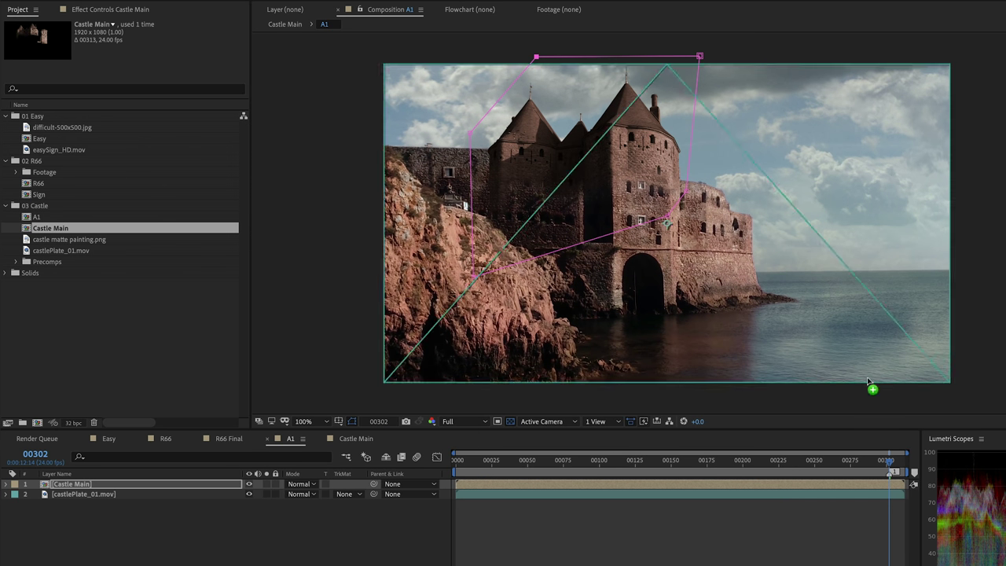
# - Turn the castle painting back on at frame 00302 and fade its opacity to 0%
pyautogui.click(825, 483)
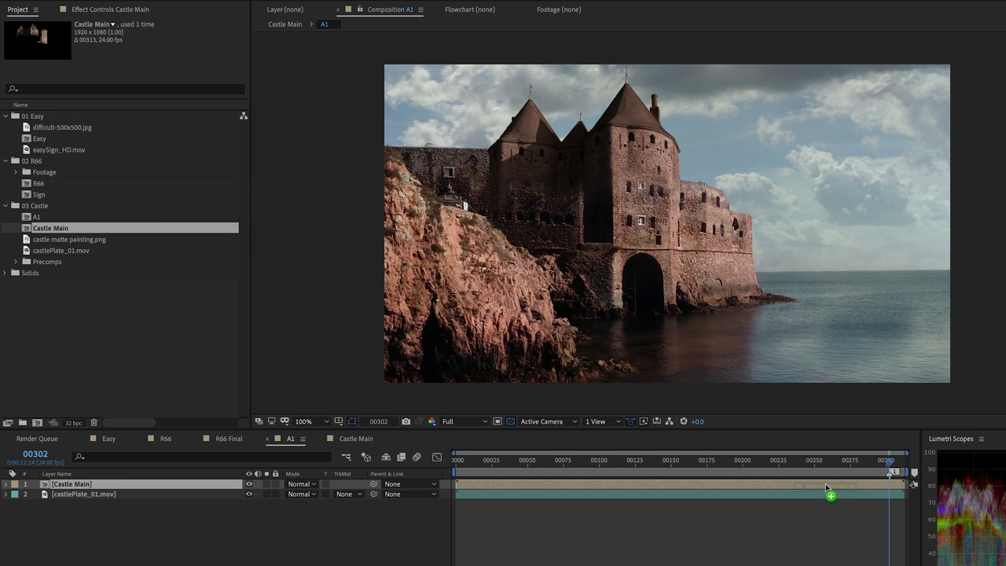
pyautogui.press('F3')
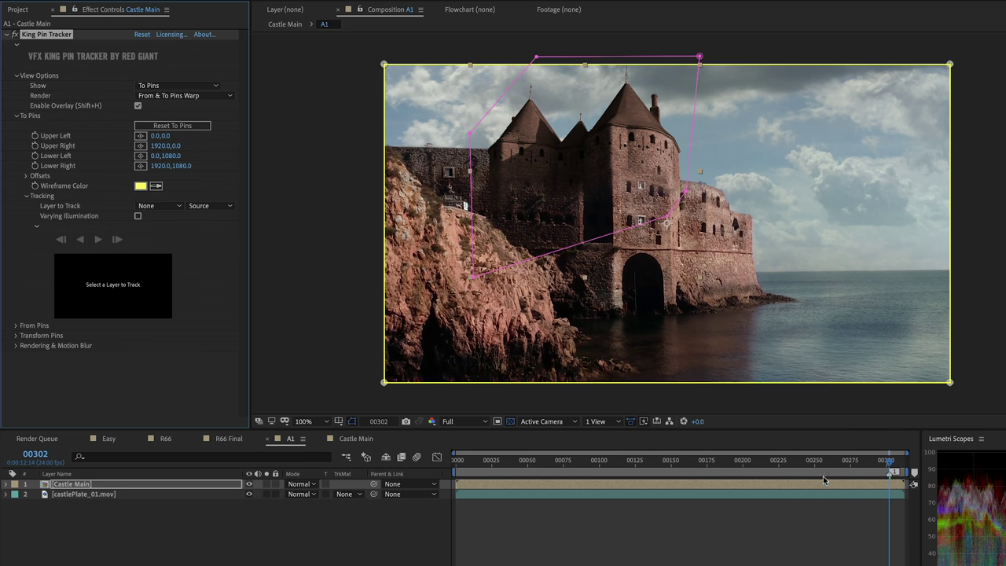
pyautogui.click(160, 87)
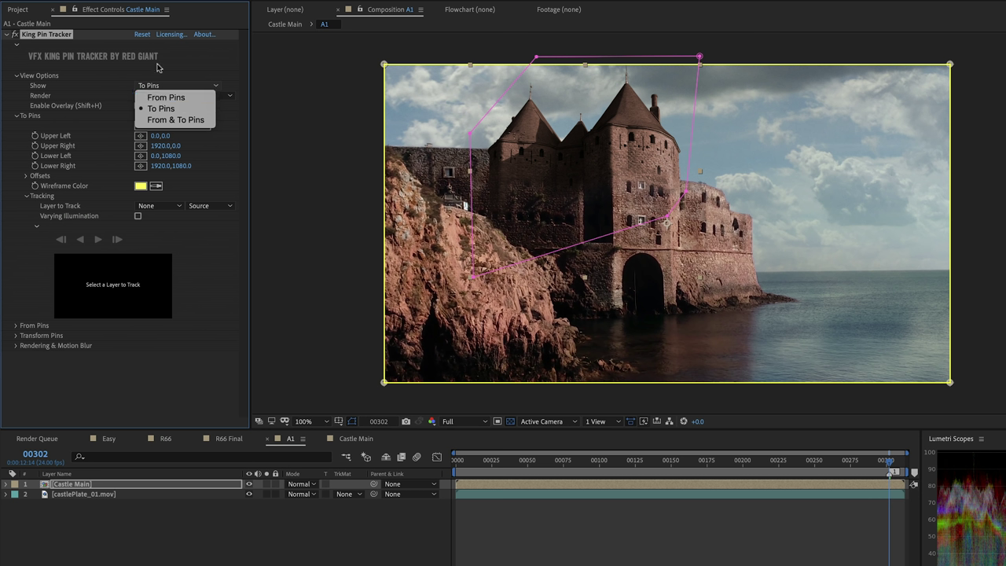
pyautogui.click(96, 56)
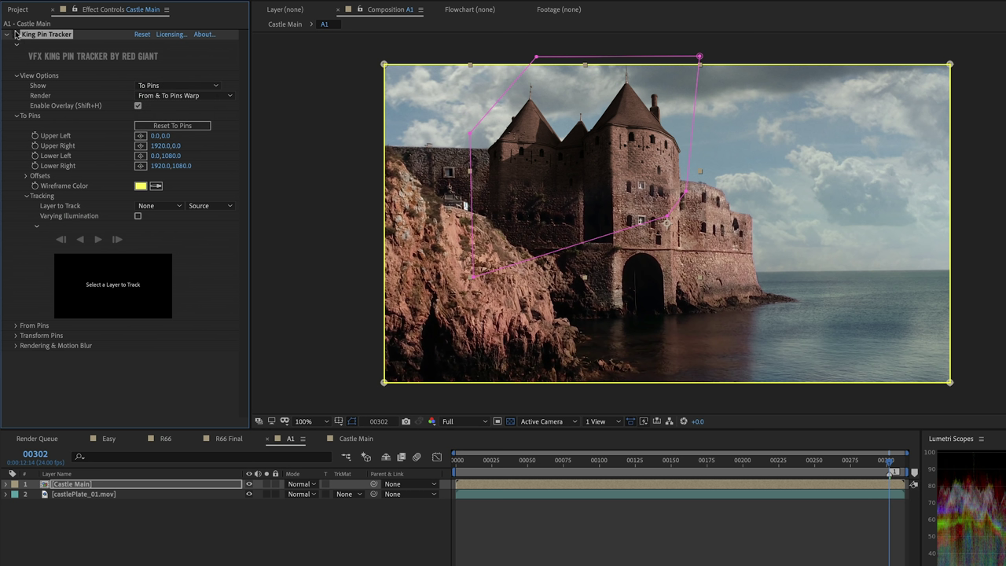
pyautogui.click(155, 86)
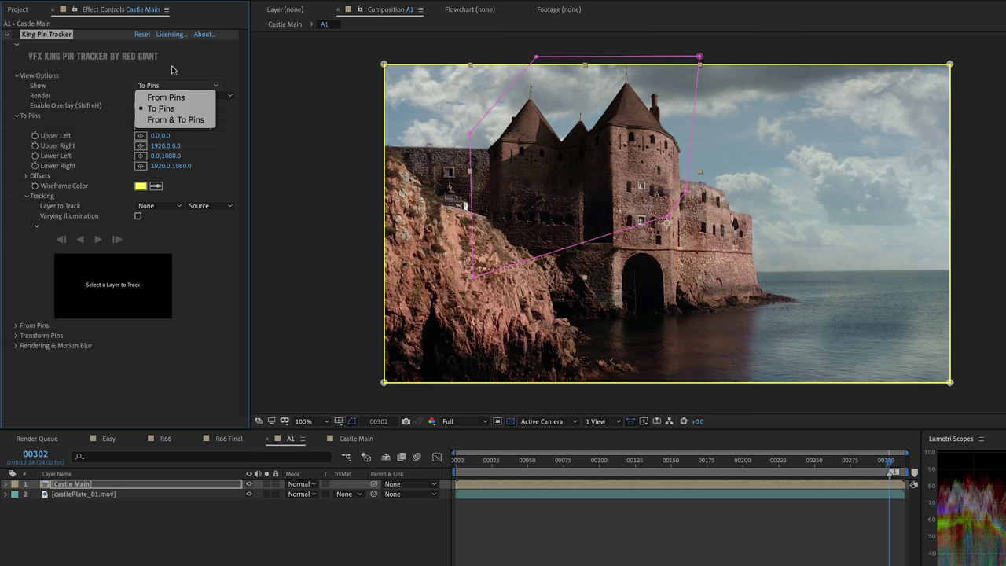
pyautogui.click(244, 85)
pyautogui.press('t')
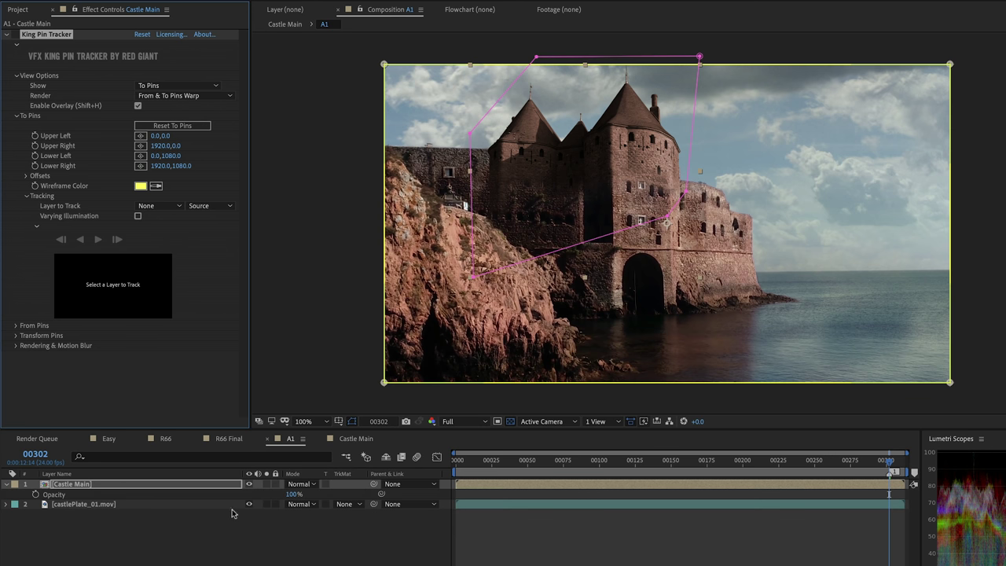
pyautogui.moveTo(284, 495); pyautogui.dragTo(108, 510)
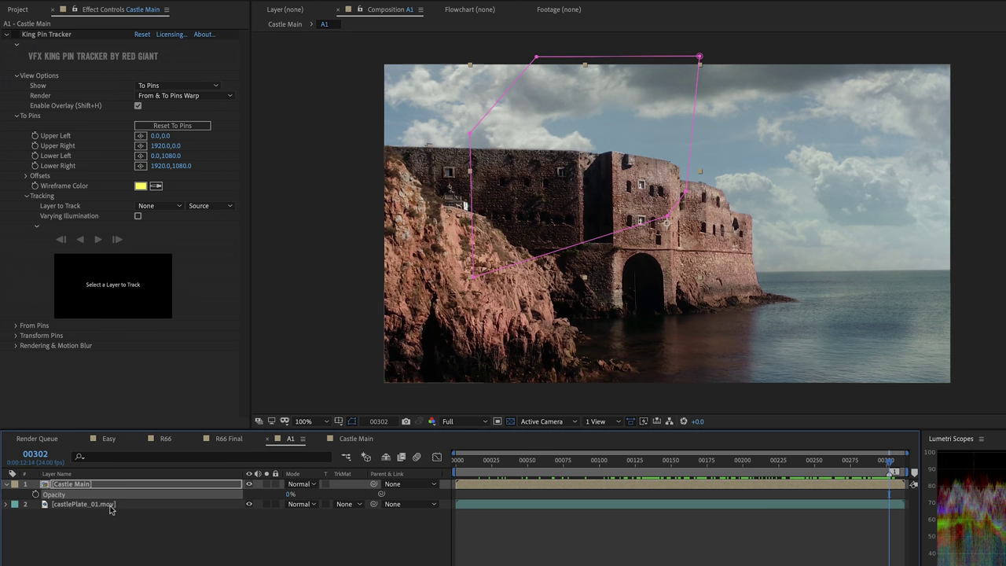
# - Roughly place the King Pin Tracker pins onto the castle wall above the arch
pyautogui.click(57, 35)
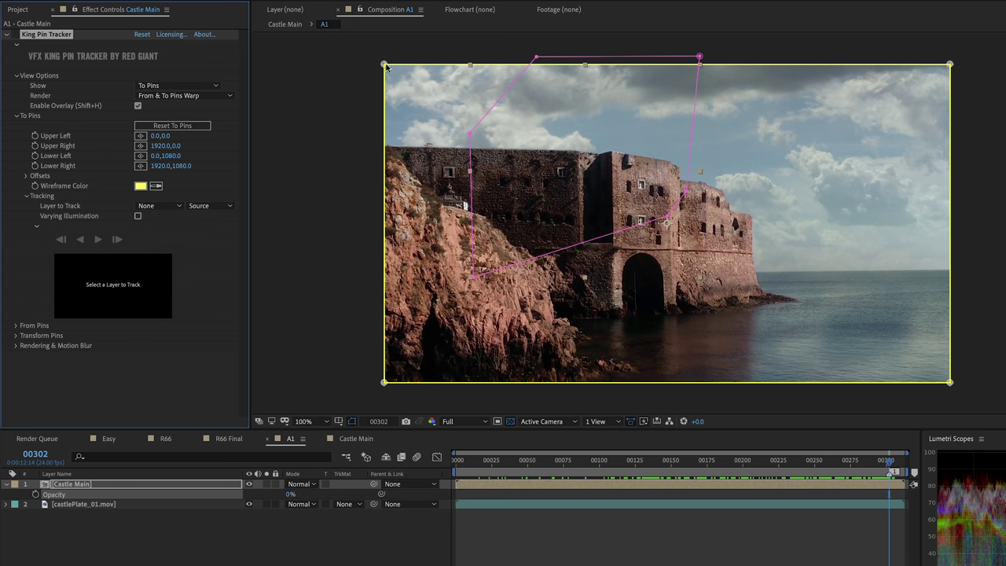
pyautogui.moveTo(386, 67); pyautogui.dragTo(866, 366)
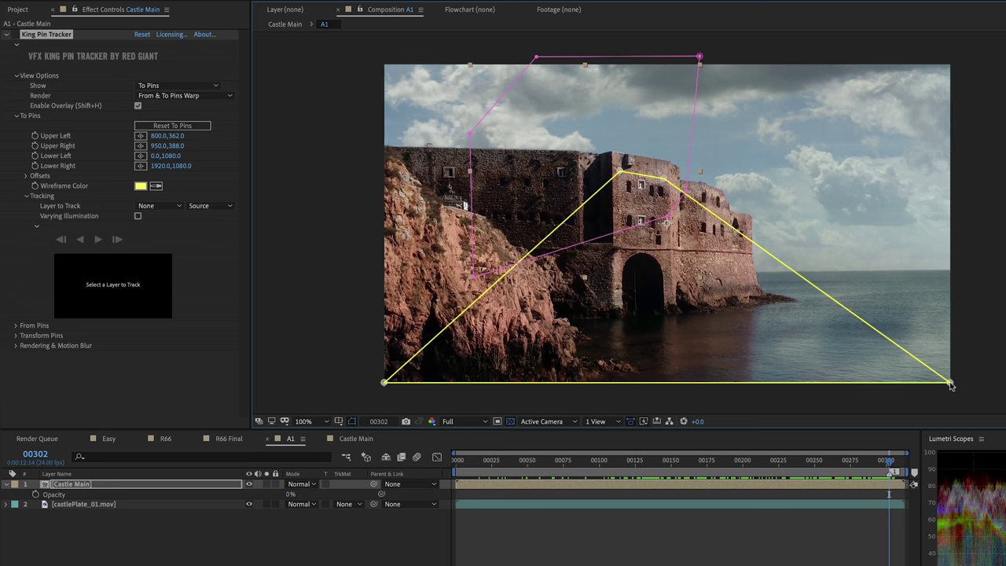
pyautogui.moveTo(950, 384); pyautogui.dragTo(667, 241)
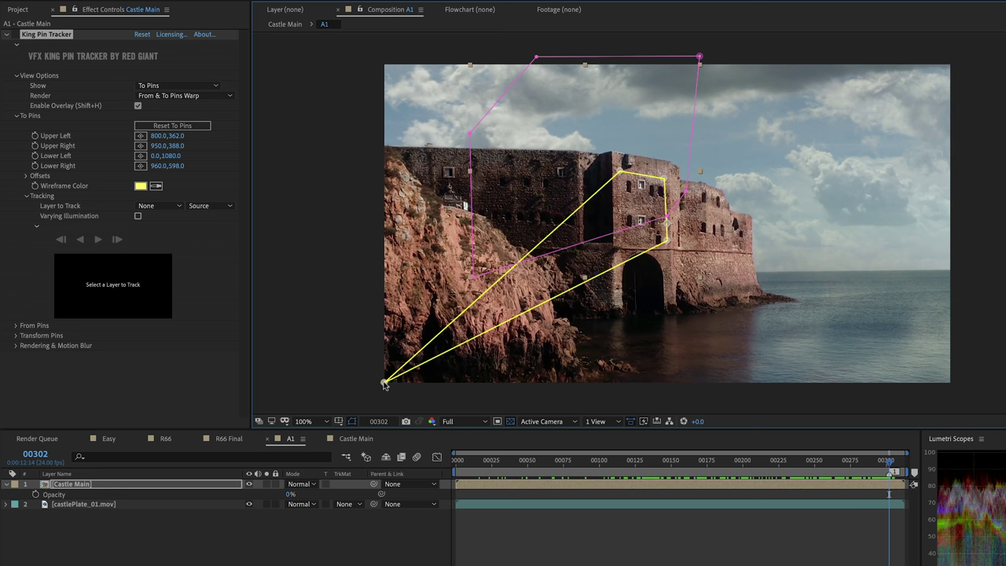
pyautogui.moveTo(384, 383); pyautogui.dragTo(619, 239)
# - At 200% zoom, fine-tune the four pins to the wall's corners and base
pyautogui.press('.')
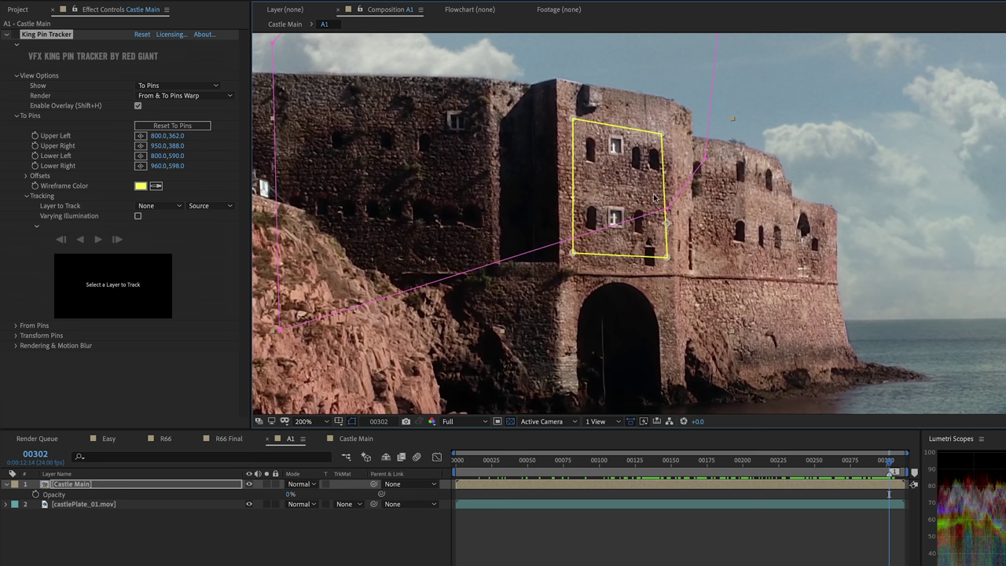
pyautogui.moveTo(662, 134); pyautogui.dragTo(665, 135)
pyautogui.moveTo(571, 120); pyautogui.dragTo(567, 119)
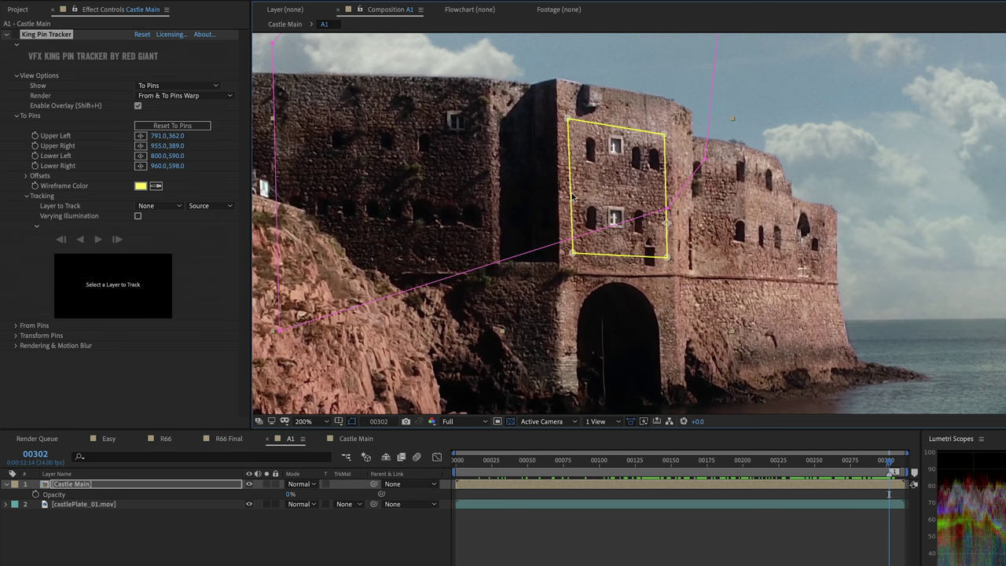
pyautogui.moveTo(572, 252); pyautogui.dragTo(568, 256)
pyautogui.moveTo(667, 258); pyautogui.dragTo(667, 270)
pyautogui.moveTo(569, 256); pyautogui.dragTo(567, 267)
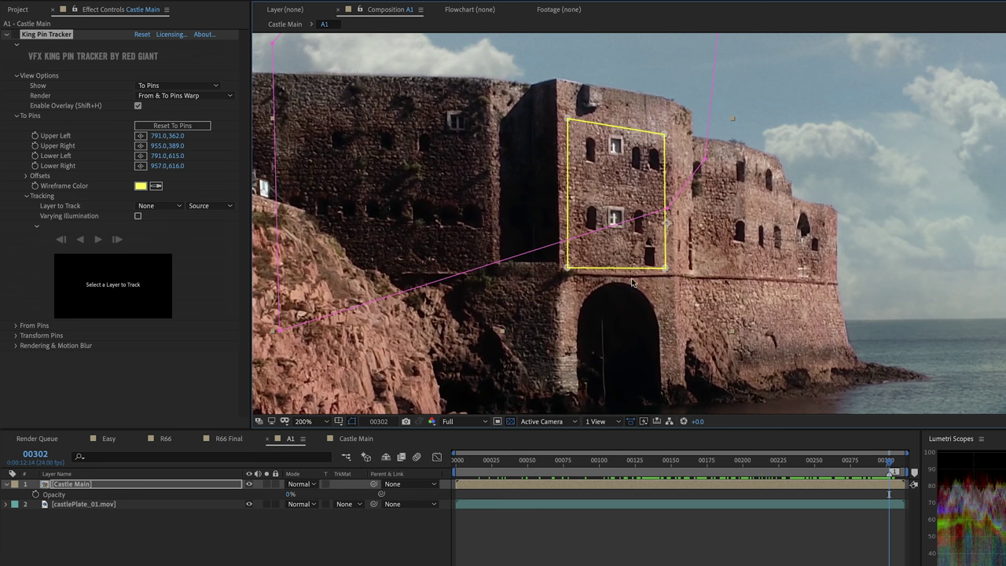
pyautogui.moveTo(667, 271); pyautogui.dragTo(667, 274)
pyautogui.moveTo(566, 118); pyautogui.dragTo(563, 117)
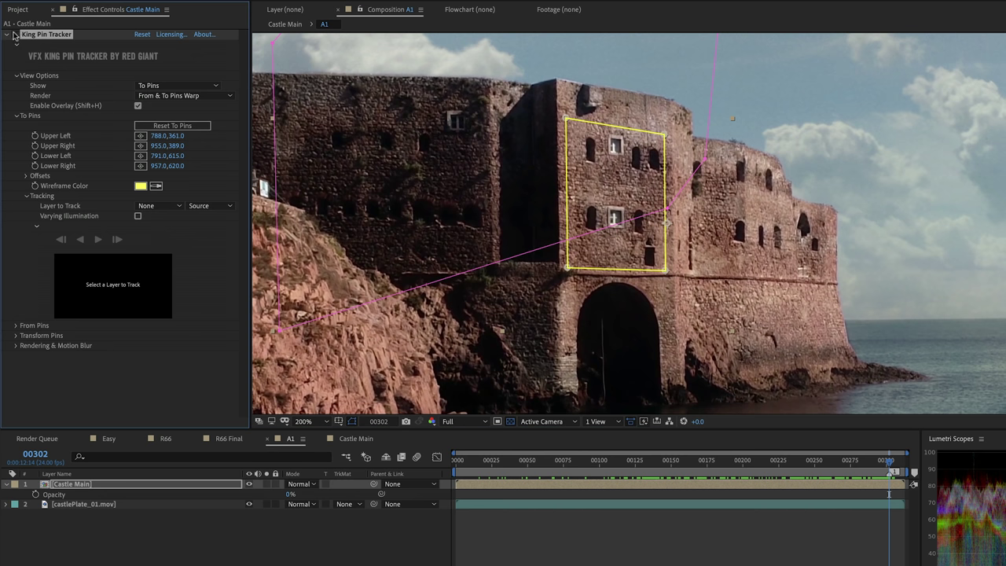
# - Set the castle painting's opacity to 100% and show both From and To Pins
pyautogui.click(289, 493)
pyautogui.write('100')
pyautogui.press('Return')
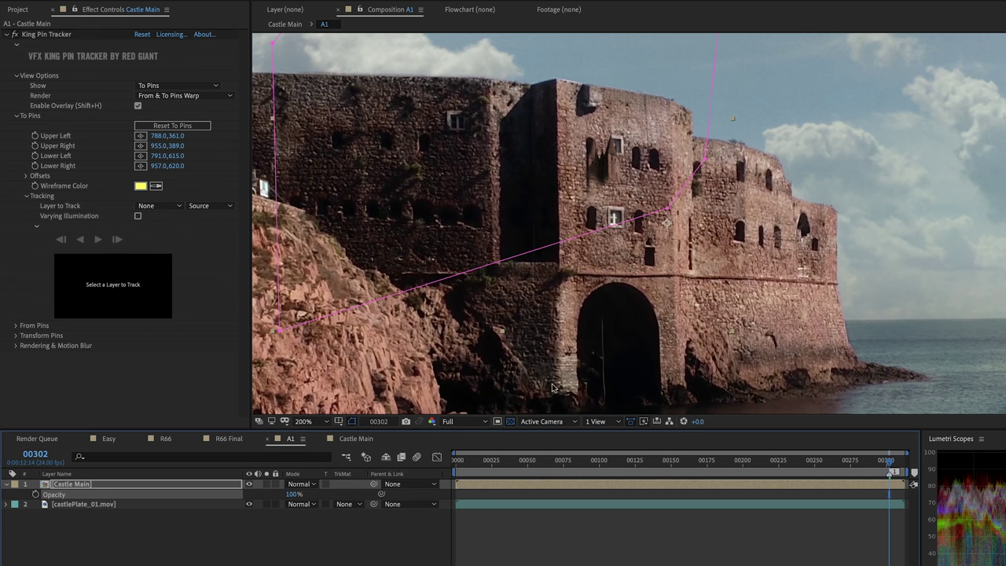
pyautogui.click(68, 35)
pyautogui.scroll(2, 629, 147)
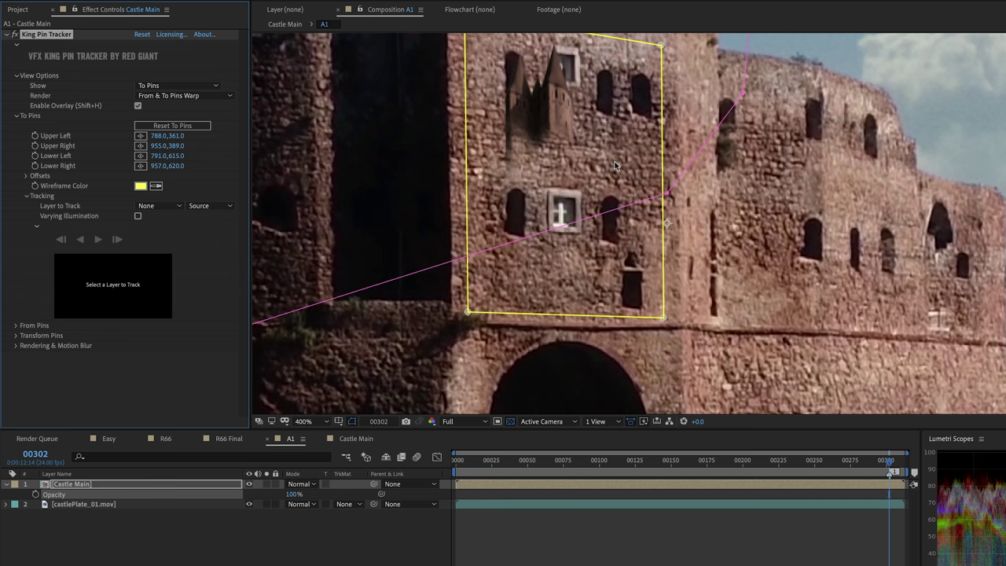
pyautogui.scroll(-2, 548, 135)
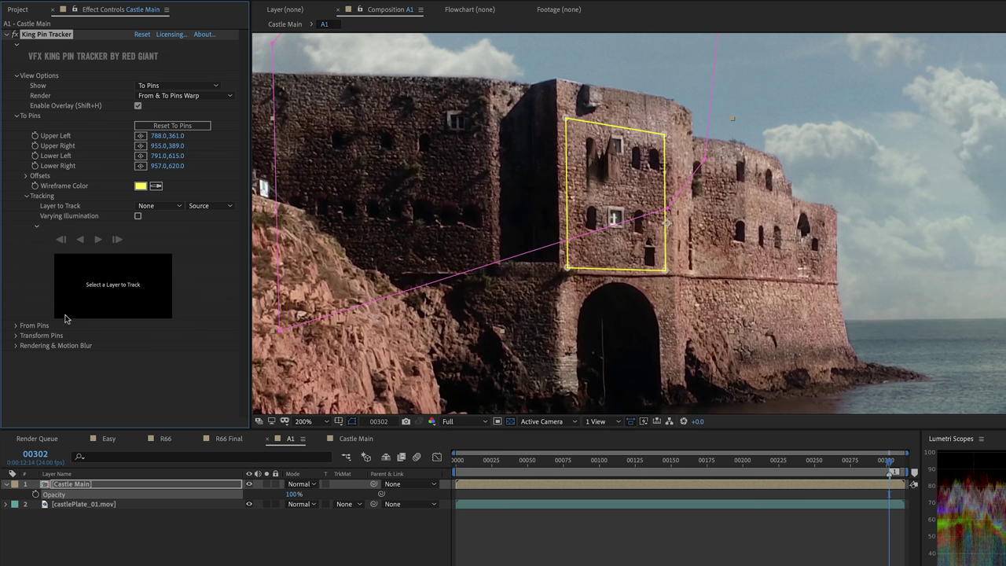
pyautogui.click(177, 85)
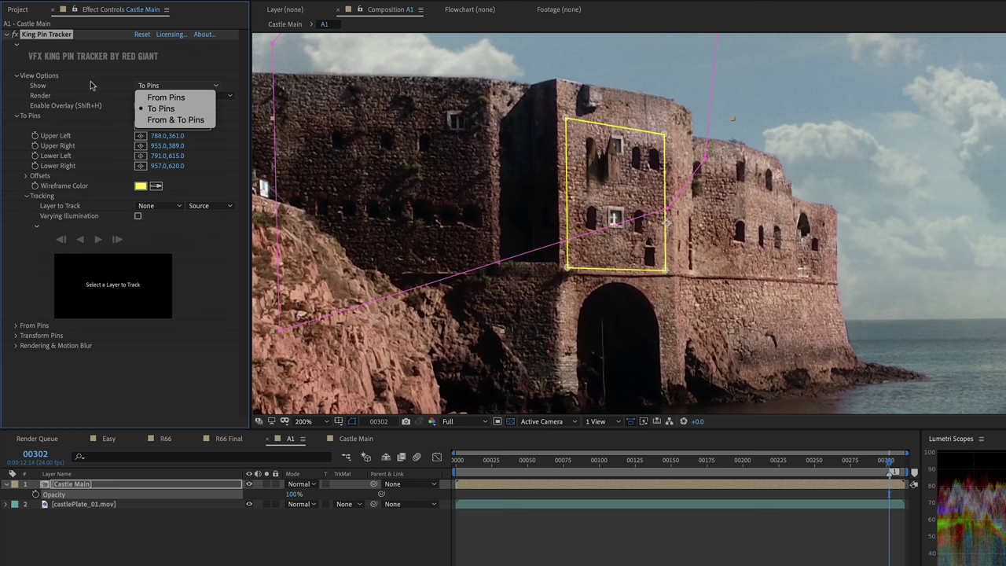
pyautogui.click(90, 85)
pyautogui.click(140, 85)
pyautogui.click(175, 120)
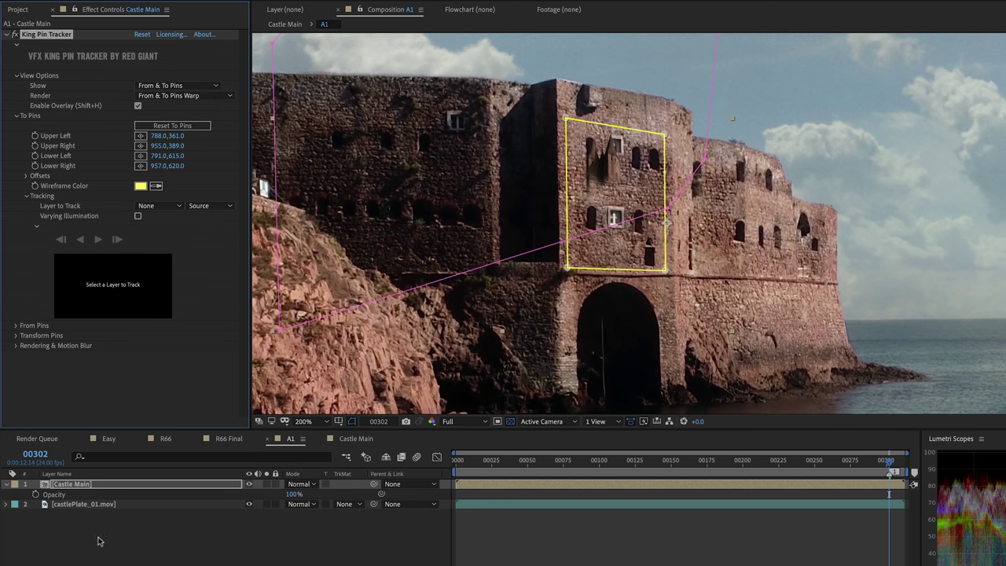
# - Expand King Pin Tracker's To Pins and From Pins groups in the timeline
pyautogui.moveTo(88, 430); pyautogui.dragTo(97, 247)
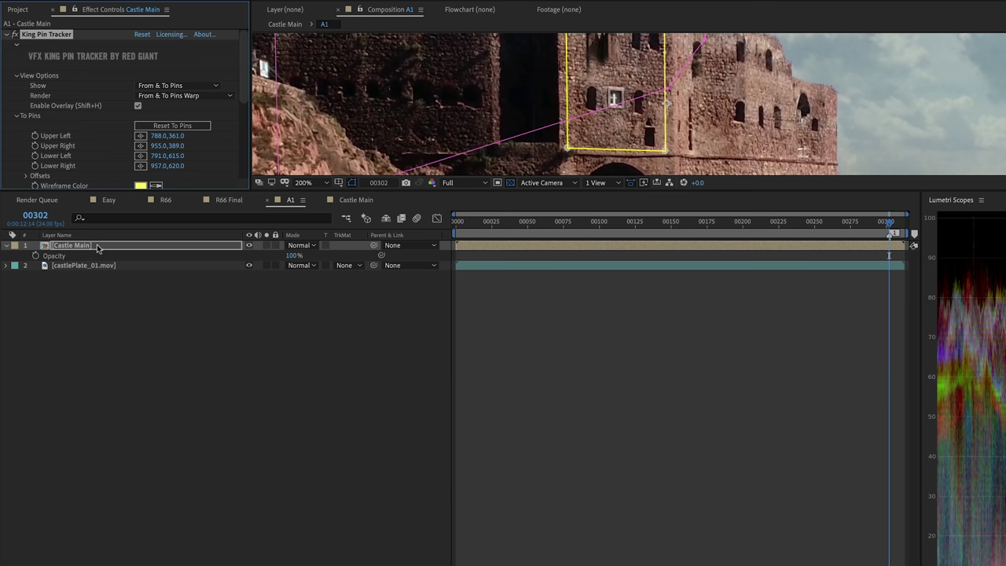
pyautogui.press('e')
pyautogui.click(26, 255)
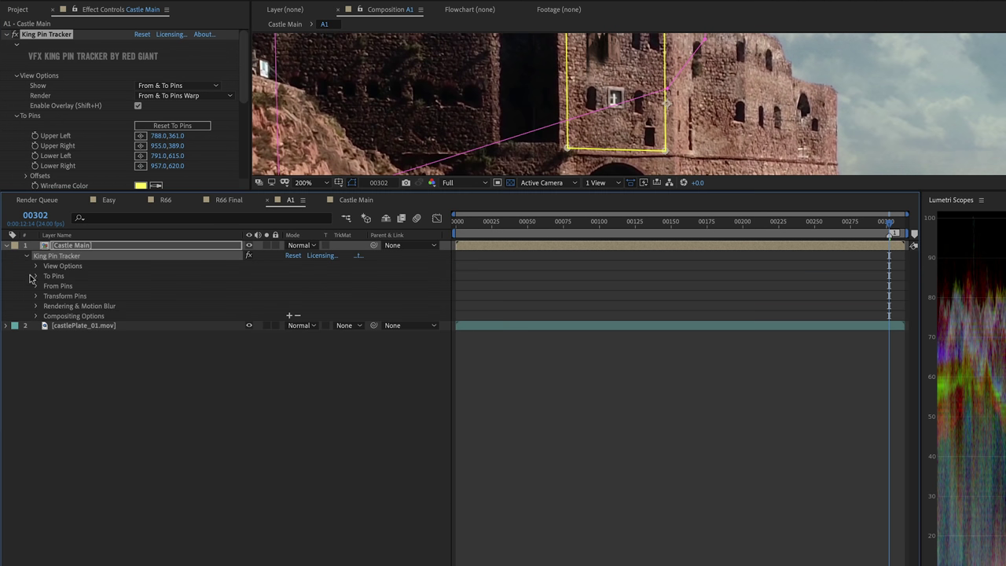
pyautogui.click(35, 275)
pyautogui.click(36, 366)
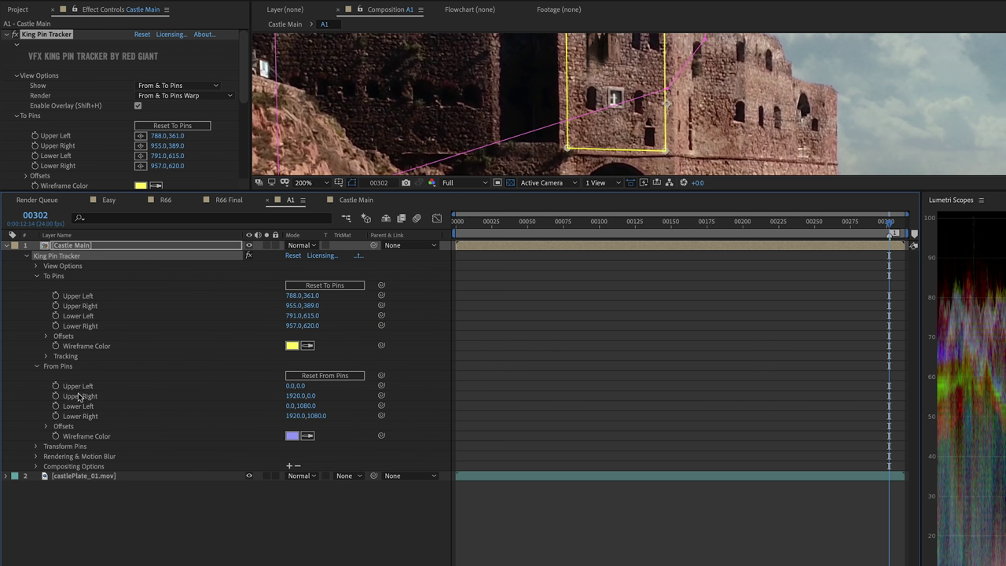
# - Paste the upper-left and upper-right To Pins values into the matching From Pins
pyautogui.click(76, 297)
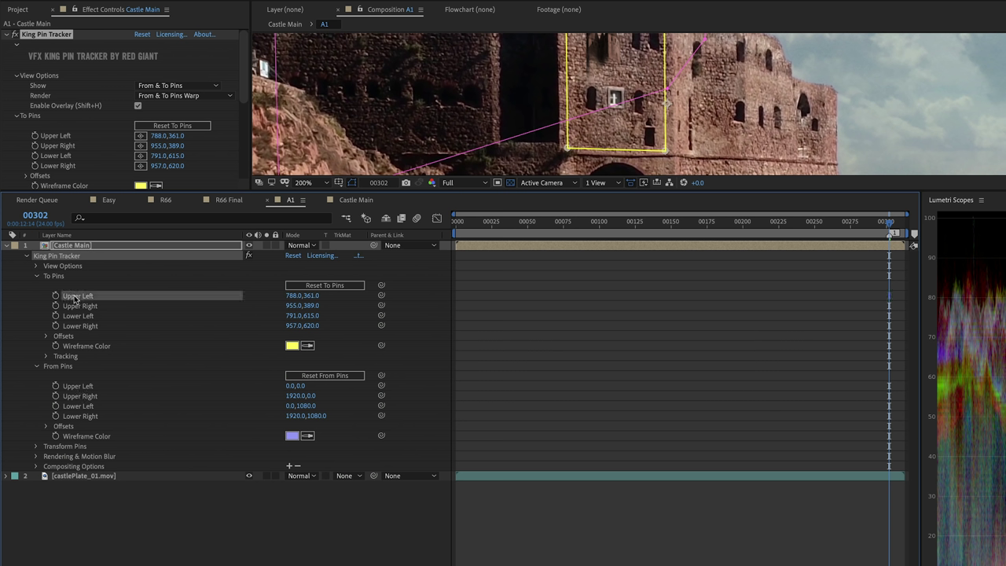
pyautogui.click(78, 386)
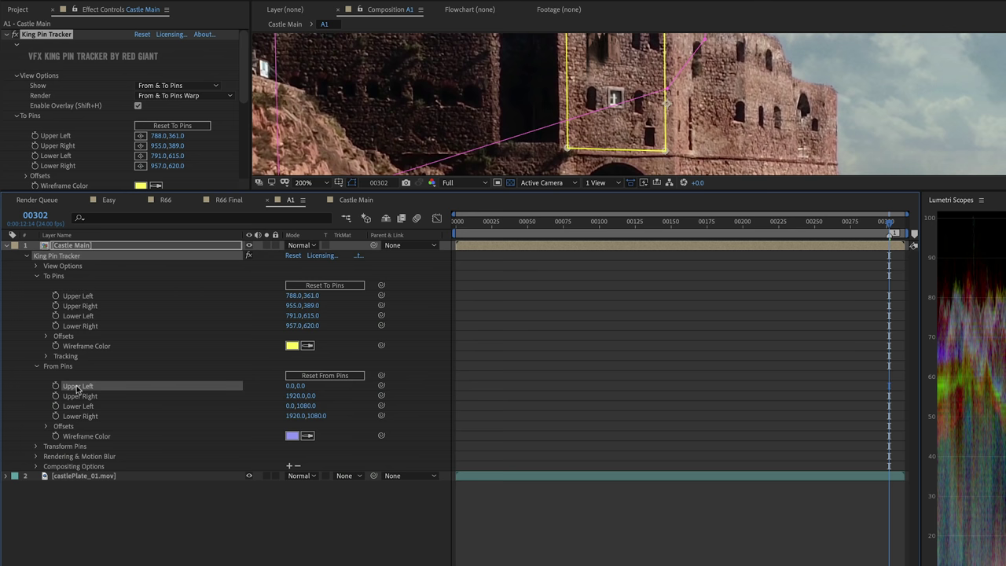
pyautogui.hotkey('ctrl', 'v')
pyautogui.click(79, 306)
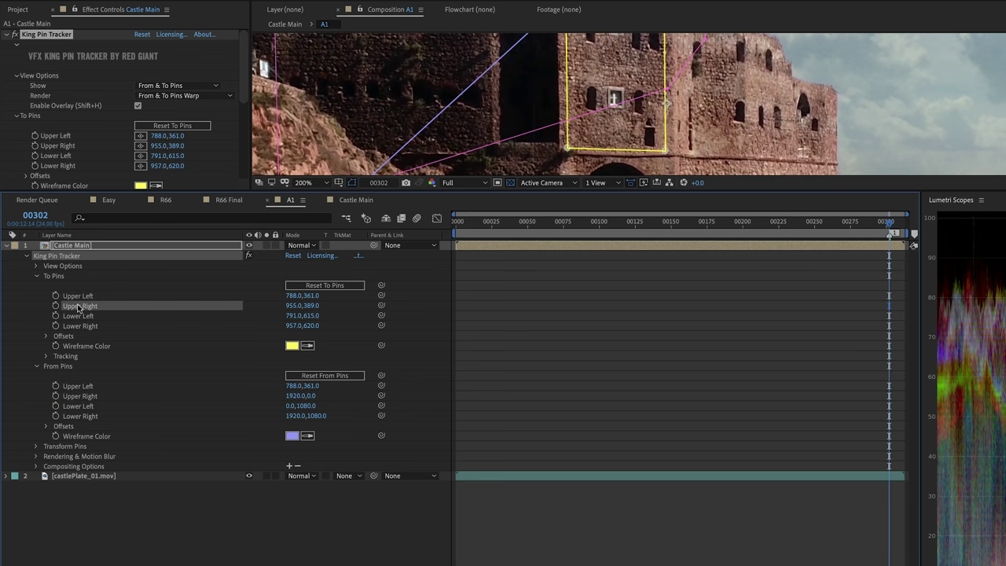
pyautogui.click(77, 397)
pyautogui.hotkey('ctrl', 'v')
# - Paste the lower-left and lower-right To Pins values into the matching From Pins
pyautogui.click(80, 316)
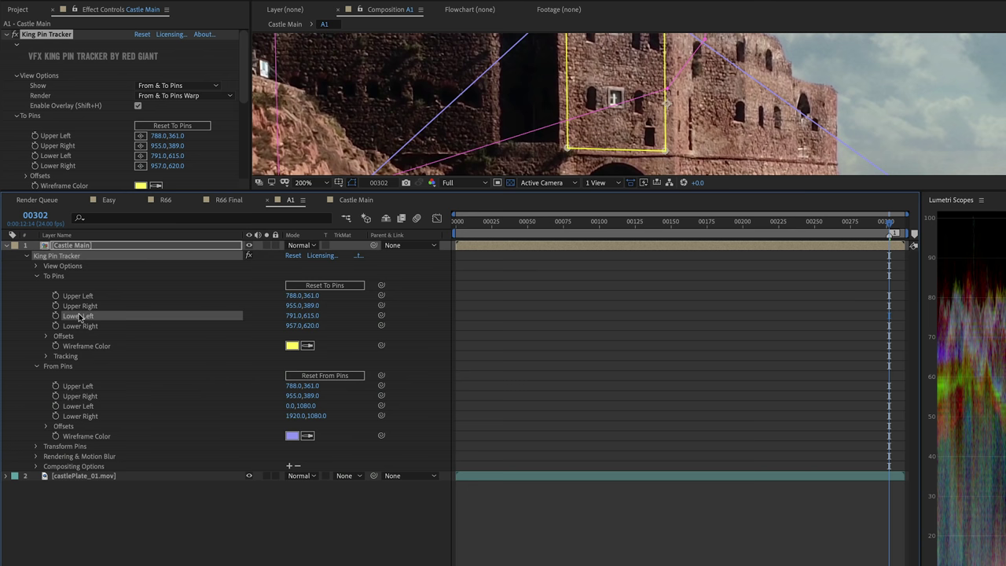
pyautogui.click(79, 406)
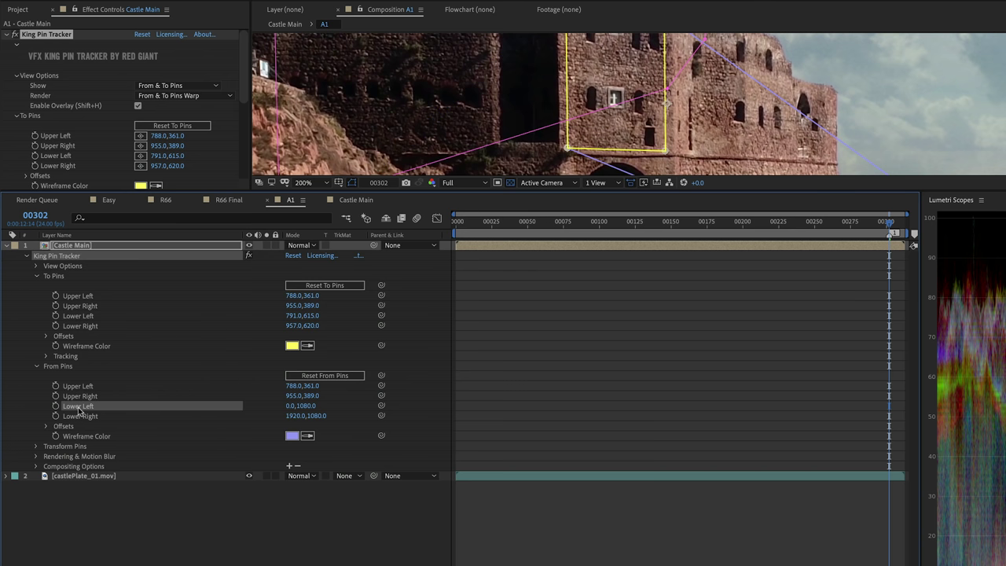
pyautogui.hotkey('ctrl', 'v')
pyautogui.click(79, 326)
pyautogui.click(79, 416)
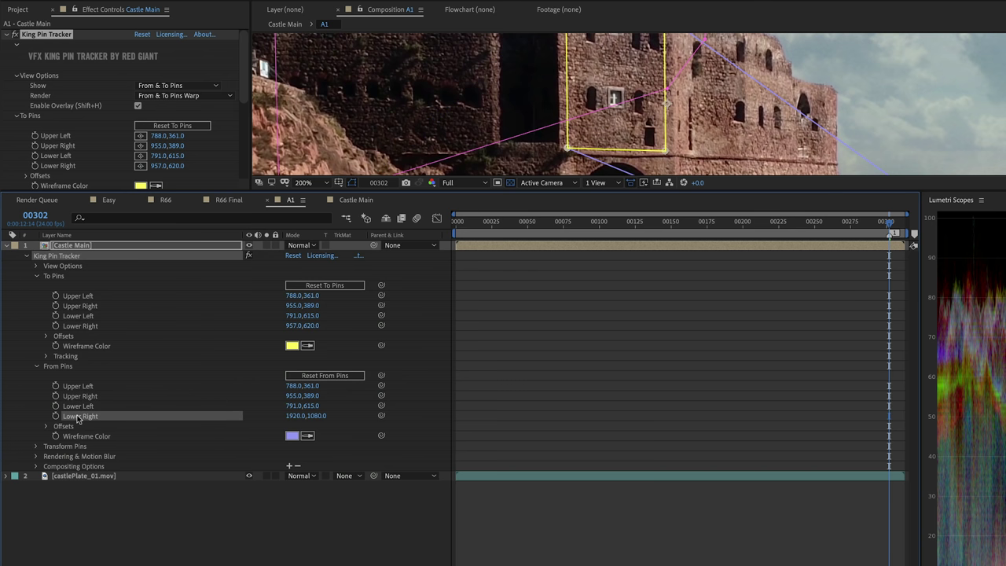
pyautogui.hotkey('ctrl', 'v')
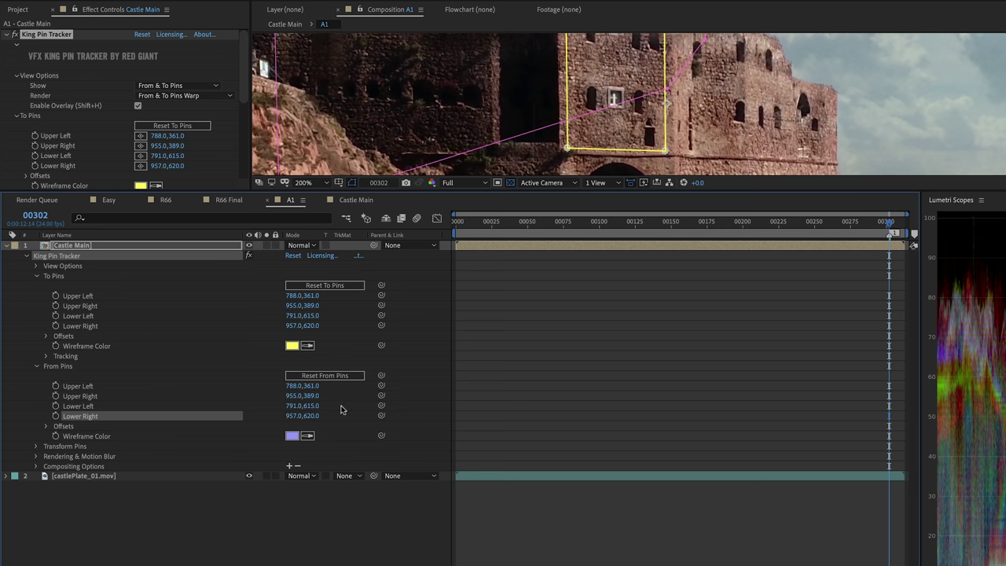
pyautogui.moveTo(420, 189); pyautogui.dragTo(431, 465)
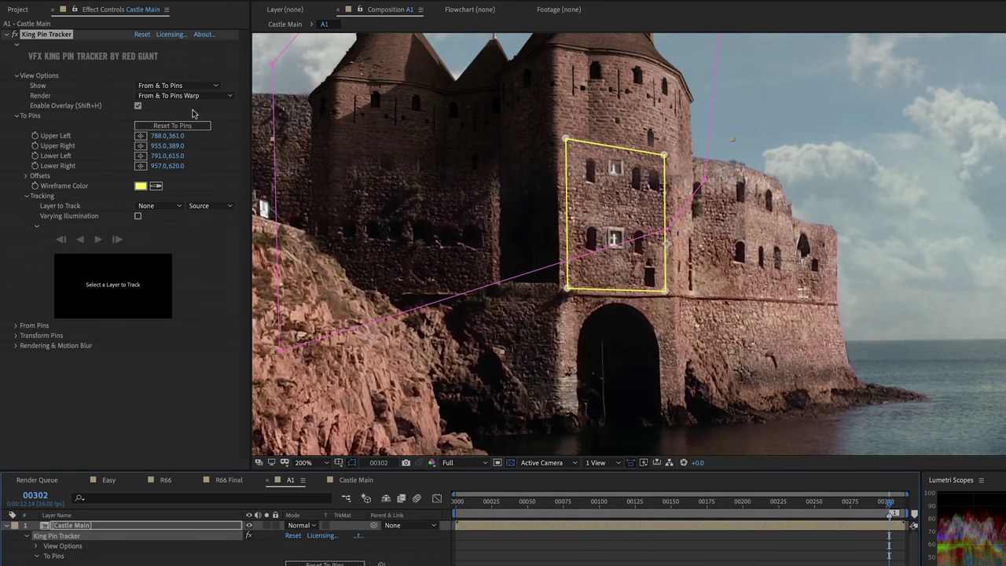
# - Show the From Pins and recolour their wireframe light blue
pyautogui.click(159, 85)
pyautogui.click(157, 98)
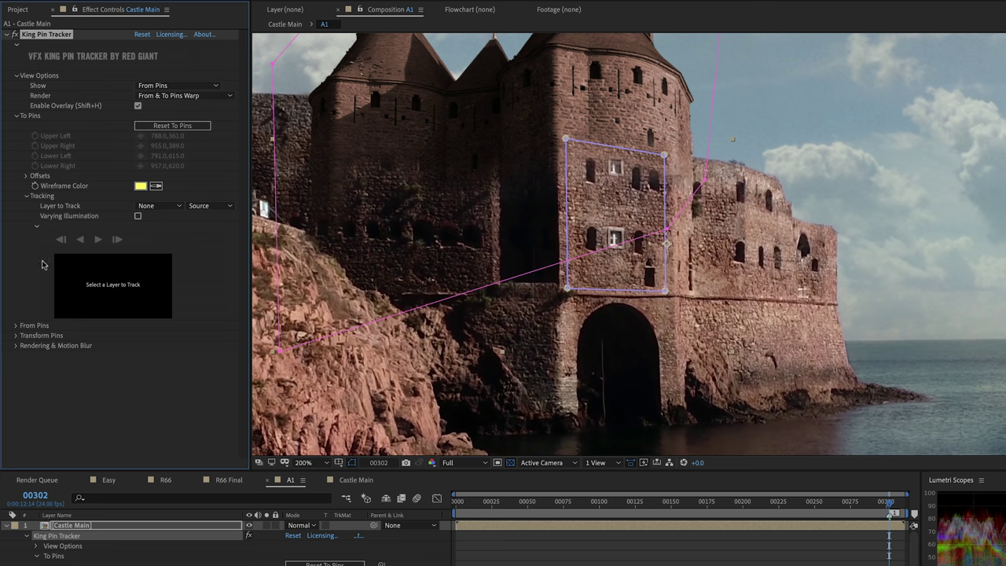
pyautogui.click(15, 326)
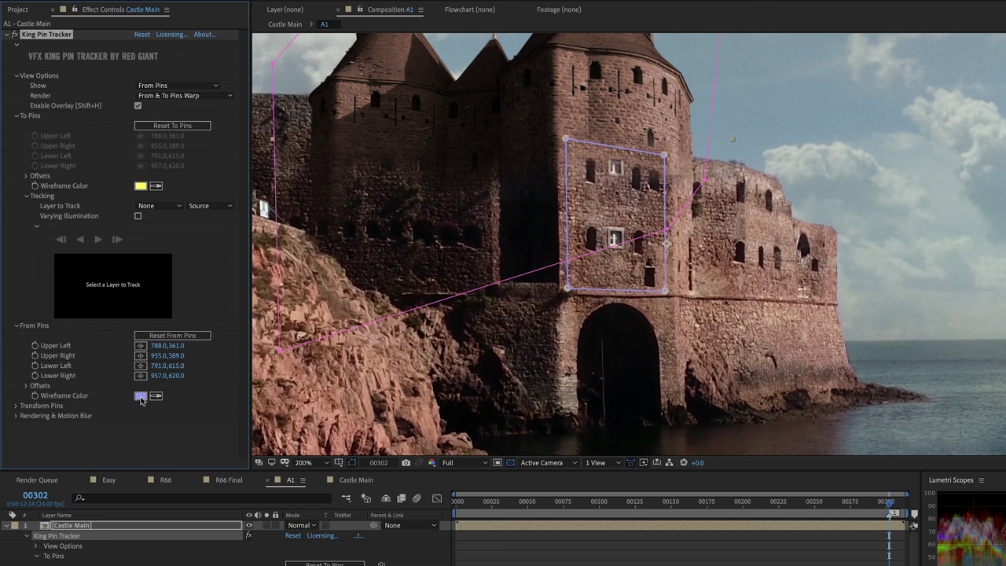
pyautogui.click(141, 395)
pyautogui.click(94, 60)
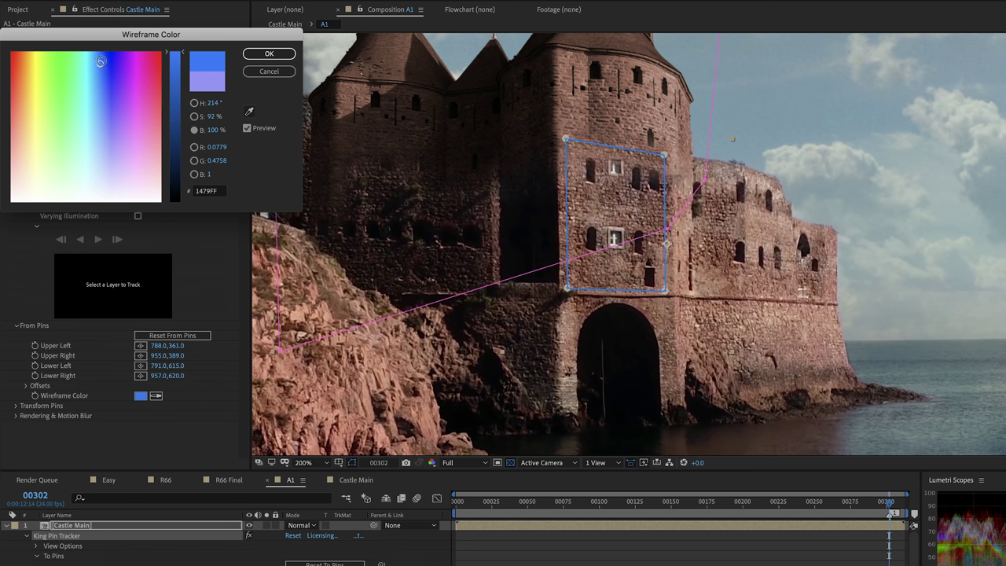
pyautogui.click(269, 54)
# - Show only the To Pins, briefly disable King Pin Tracker, and test the Upper Left pin
pyautogui.click(169, 86)
pyautogui.click(168, 110)
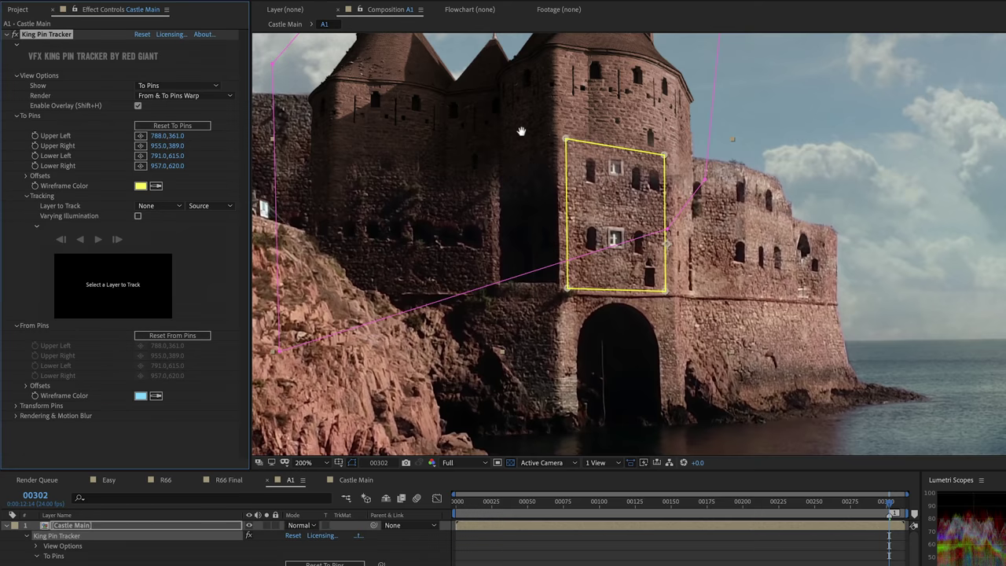
pyautogui.moveTo(521, 131); pyautogui.dragTo(599, 217)
pyautogui.click(16, 35)
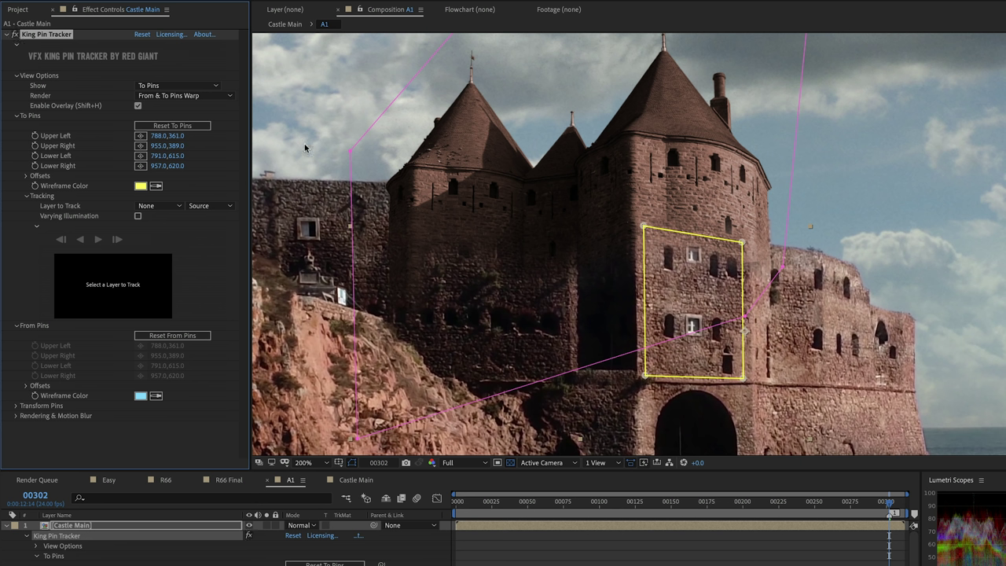
pyautogui.moveTo(646, 226); pyautogui.dragTo(646, 226)
pyautogui.scroll(-2, 664, 242)
pyautogui.moveTo(664, 261); pyautogui.dragTo(621, 217)
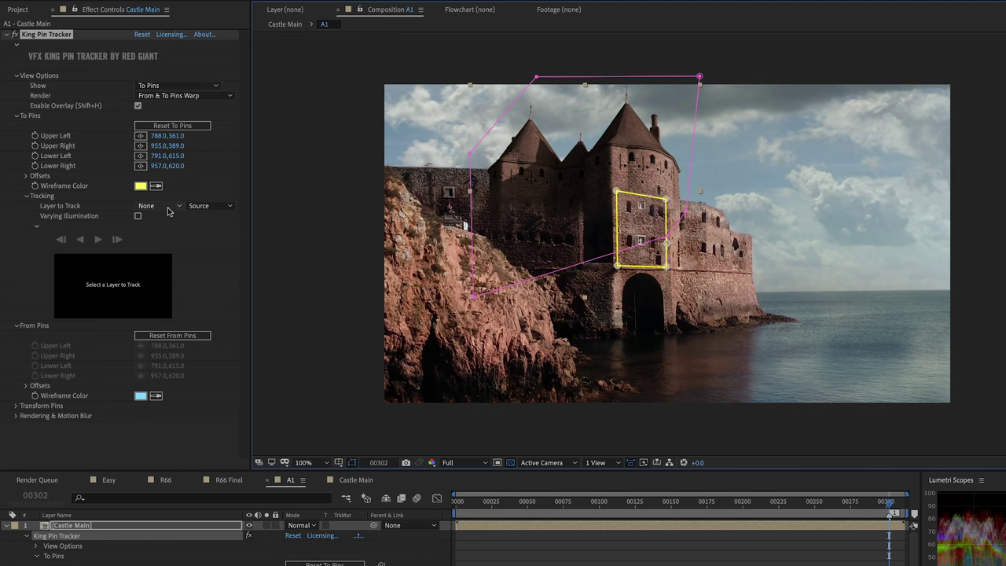
# - Set Layer to Track to 2. castlePlate_01.mov and track the pins backward to frame 00000
pyautogui.click(158, 206)
pyautogui.click(171, 247)
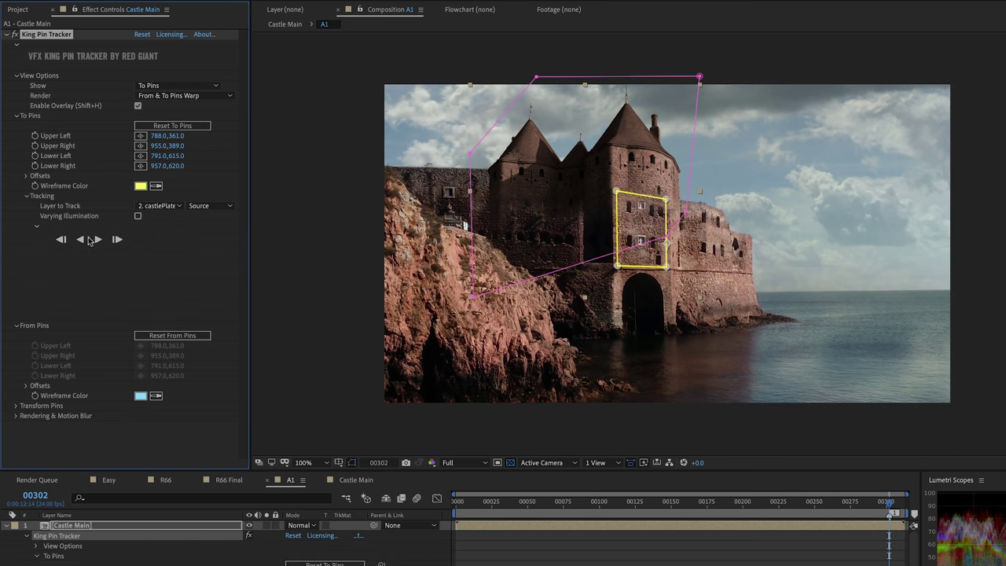
pyautogui.click(81, 240)
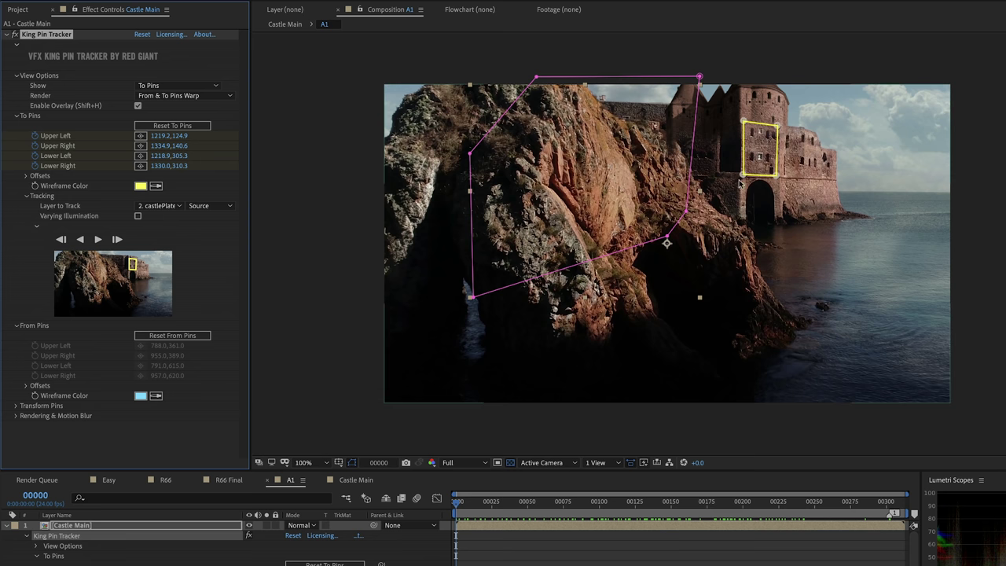
# - At 200% zoom, scrub the shot and track the pins forward to frame 00312
pyautogui.press('.')
pyautogui.moveTo(867, 152); pyautogui.dragTo(764, 314)
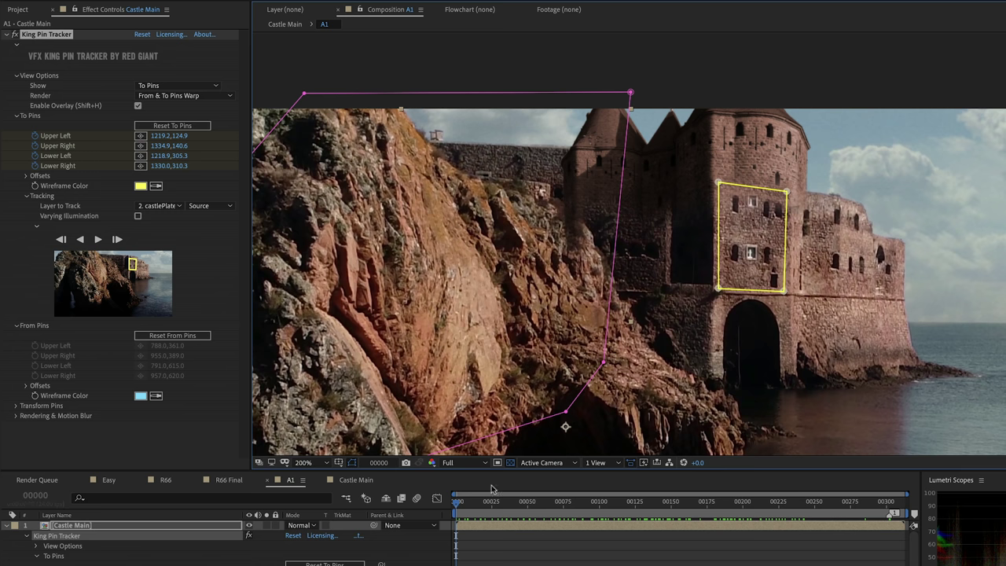
pyautogui.moveTo(457, 503); pyautogui.dragTo(892, 545)
pyautogui.click(99, 240)
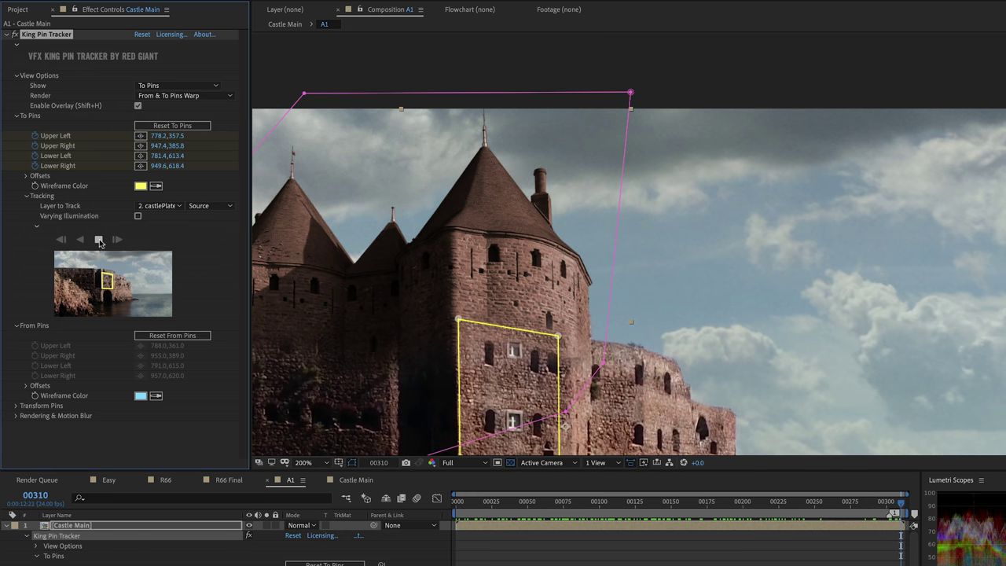
pyautogui.moveTo(482, 266); pyautogui.dragTo(639, 138)
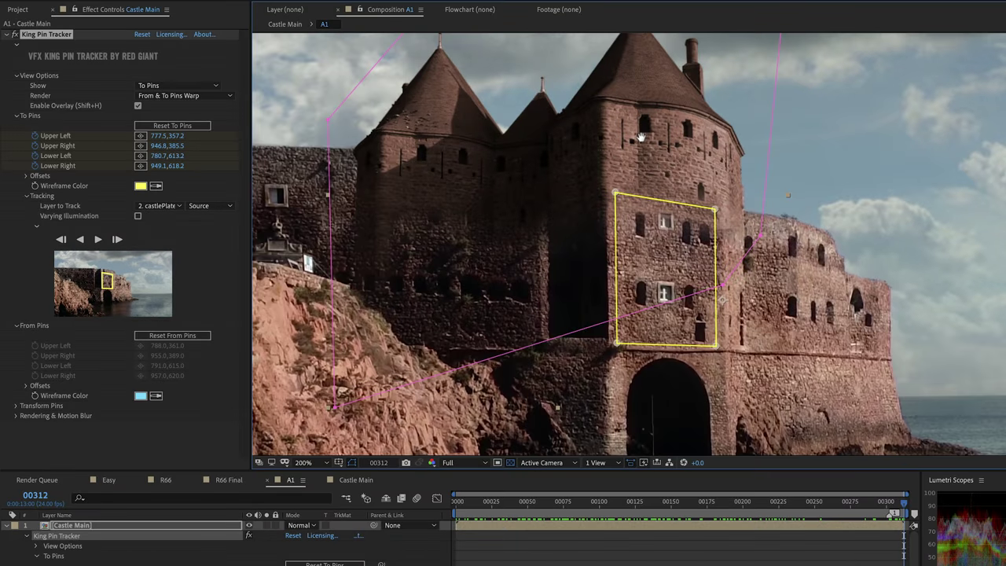
# - Collapse the Castle Main layer and drag Castle Main from the Project panel in as a new top layer
pyautogui.click(6, 525)
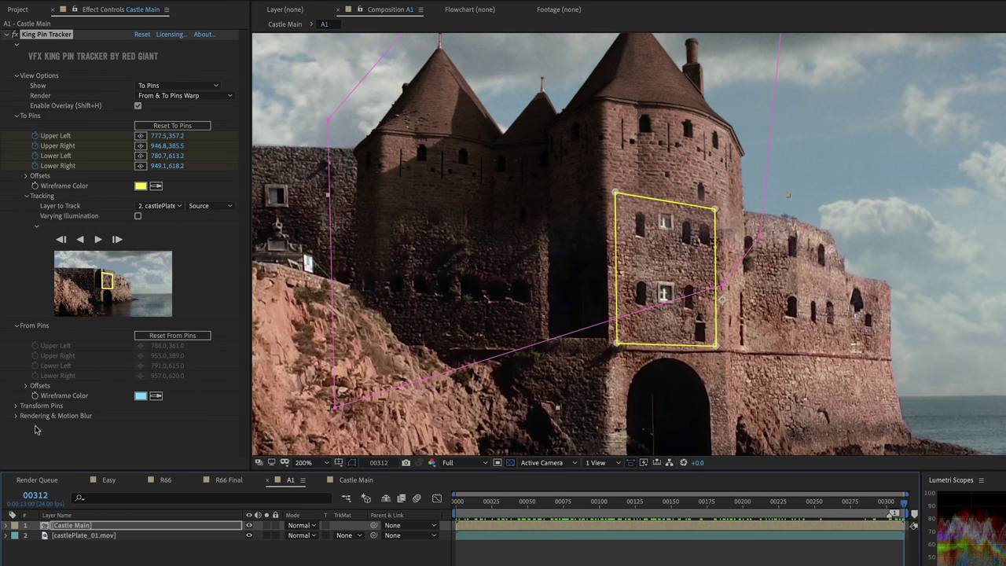
pyautogui.click(17, 9)
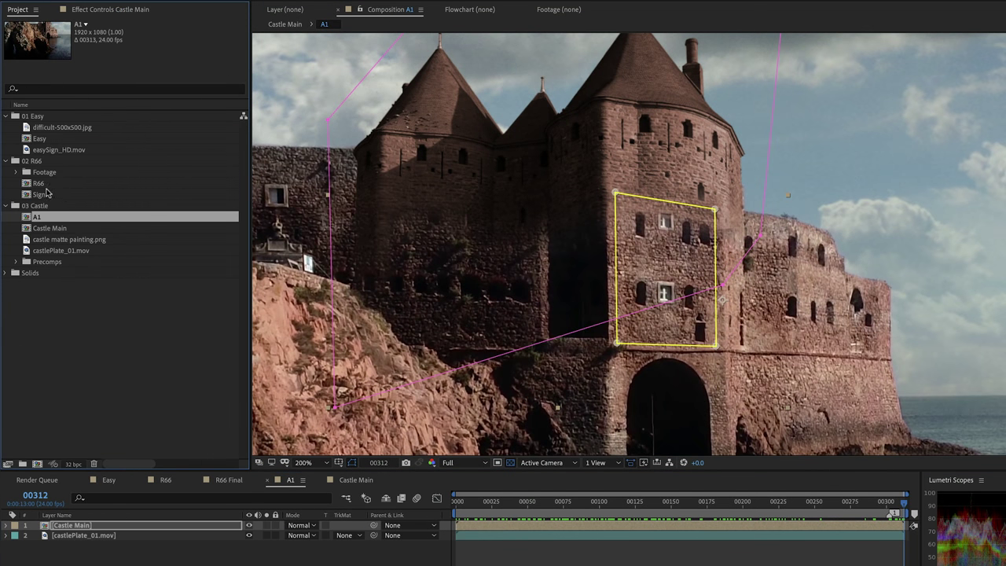
pyautogui.moveTo(48, 227)
pyautogui.mouseDown()
pyautogui.moveTo(107, 438)
pyautogui.moveTo(102, 524)
pyautogui.mouseUp()
# - At frame 00302, solo the new Castle Main layer and draw a Pen mask around the tower and balcony
pyautogui.hotkey('shift', 'pageup')
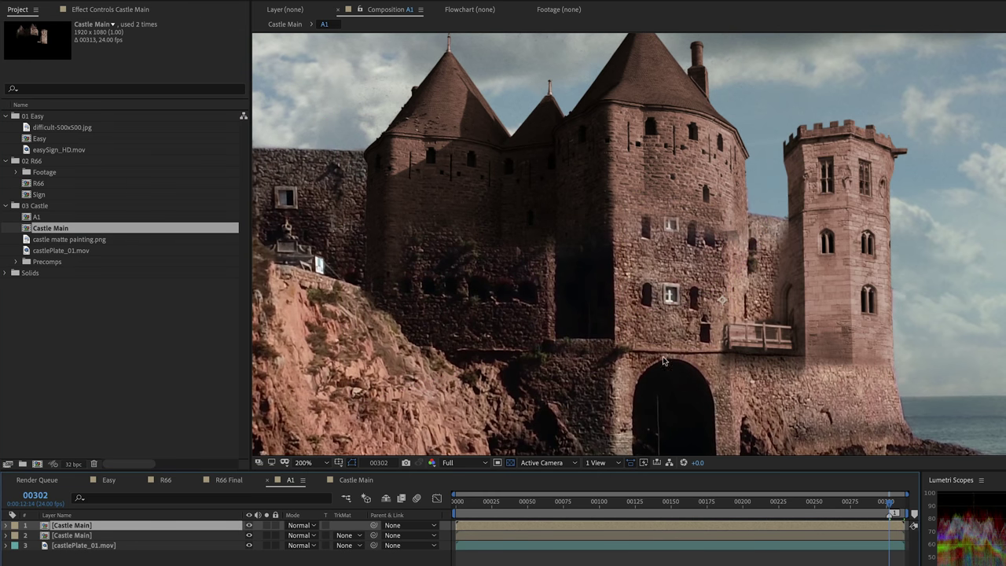
pyautogui.moveTo(813, 292); pyautogui.dragTo(670, 270)
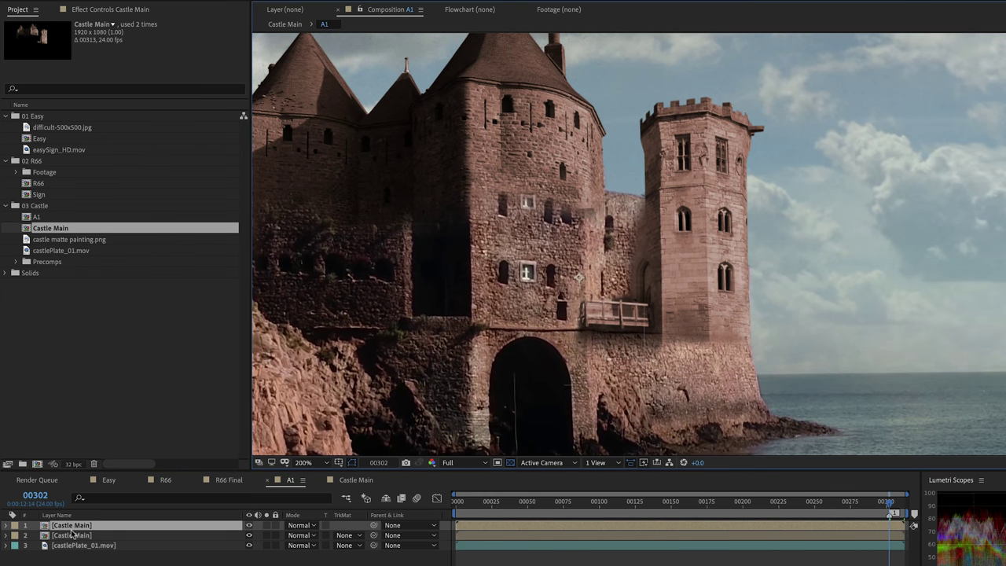
pyautogui.click(267, 524)
pyautogui.press('g')
pyautogui.click(652, 65)
pyautogui.click(617, 103)
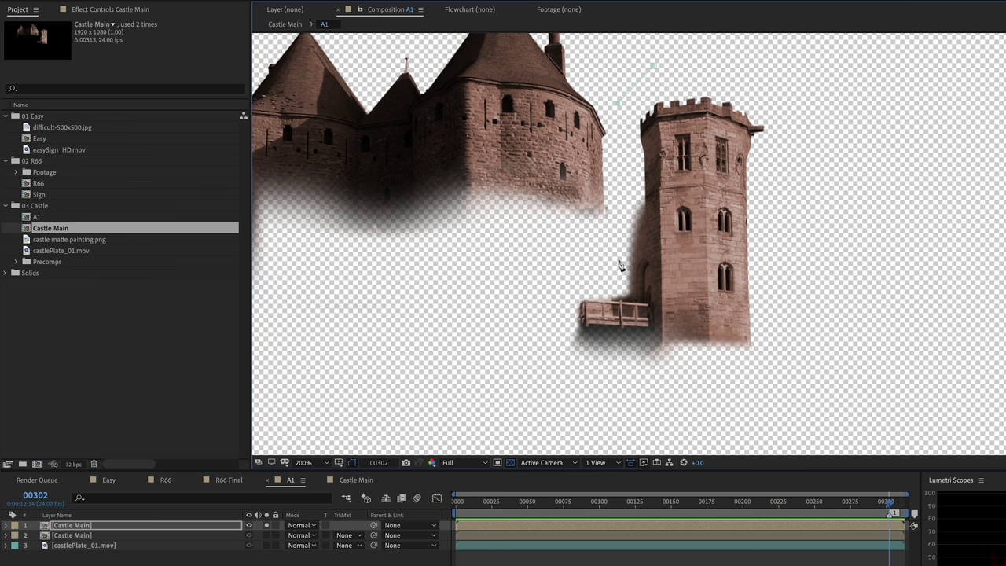
pyautogui.click(618, 254)
pyautogui.click(562, 289)
pyautogui.click(554, 367)
pyautogui.click(692, 384)
pyautogui.click(814, 350)
pyautogui.click(798, 81)
pyautogui.click(653, 66)
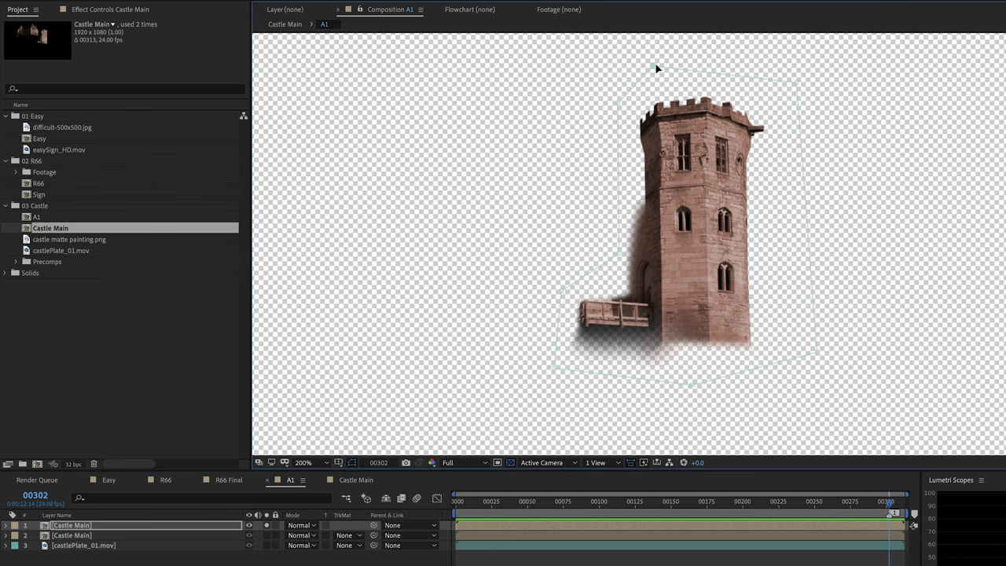
# - Unsolo the layer, set its opacity to 0%, and return to frame 00302
pyautogui.click(267, 525)
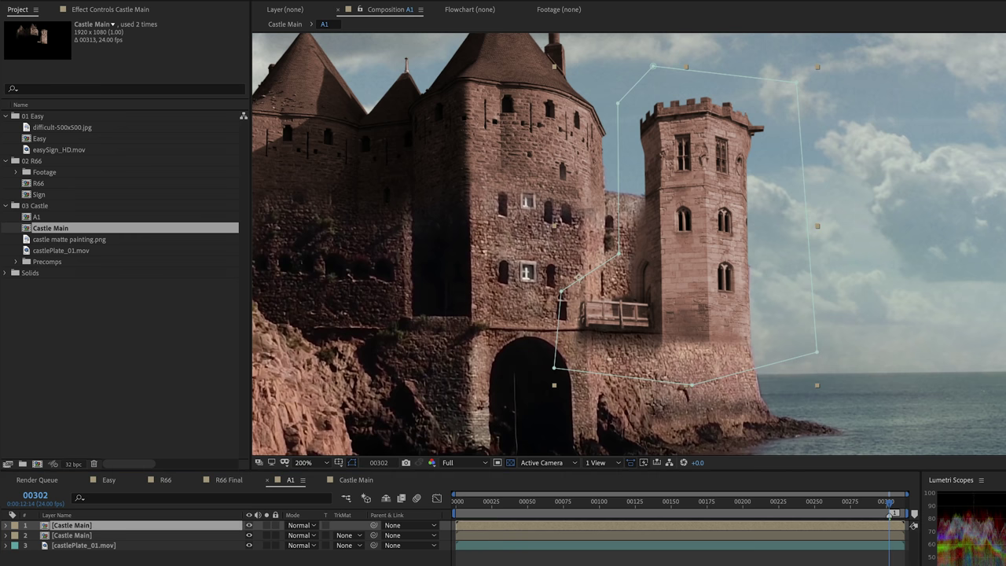
pyautogui.press('t')
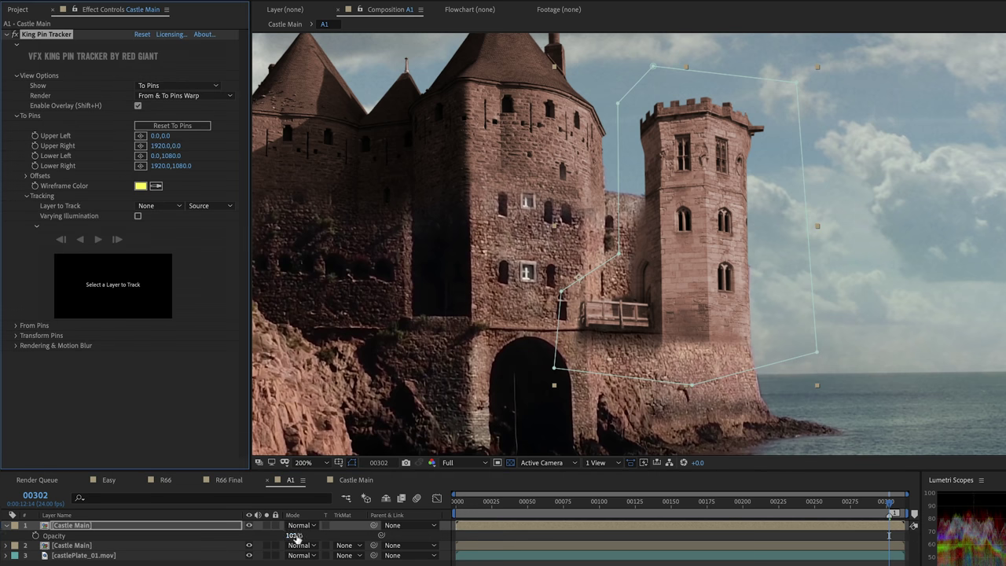
pyautogui.moveTo(290, 535); pyautogui.dragTo(168, 499)
pyautogui.click(59, 35)
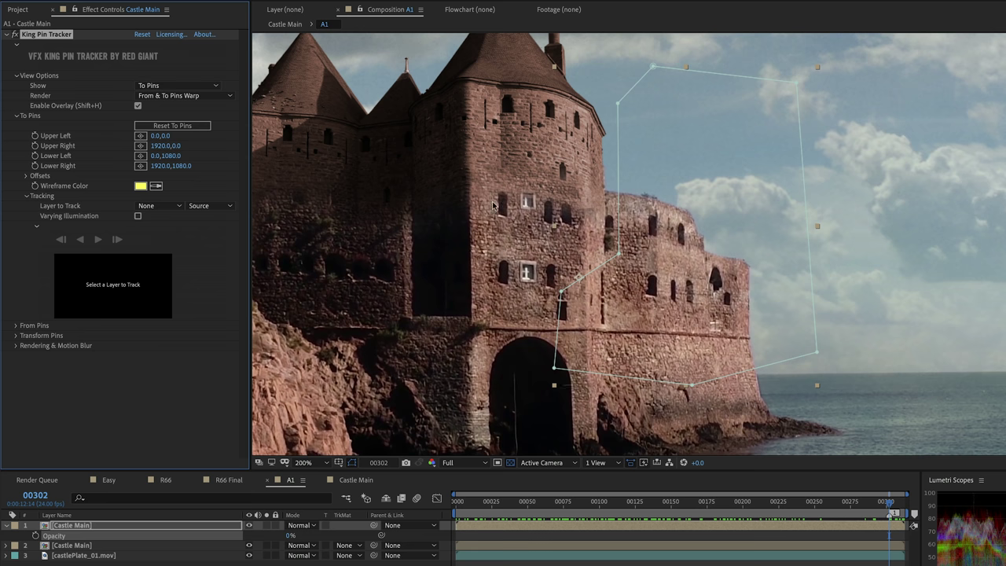
pyautogui.moveTo(884, 503)
pyautogui.mouseDown()
pyautogui.moveTo(848, 503)
pyautogui.moveTo(874, 503)
pyautogui.mouseUp()
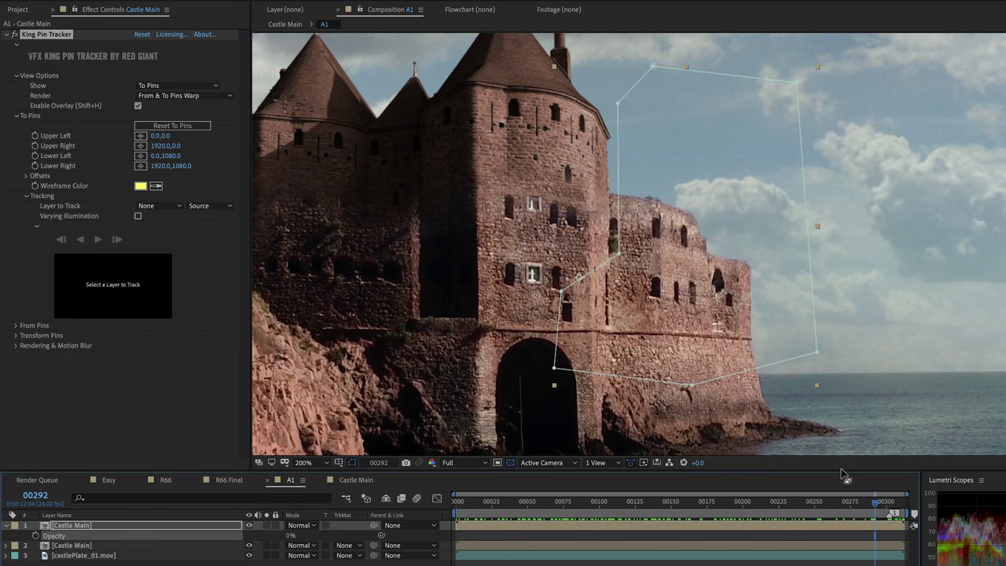
pyautogui.click(887, 504)
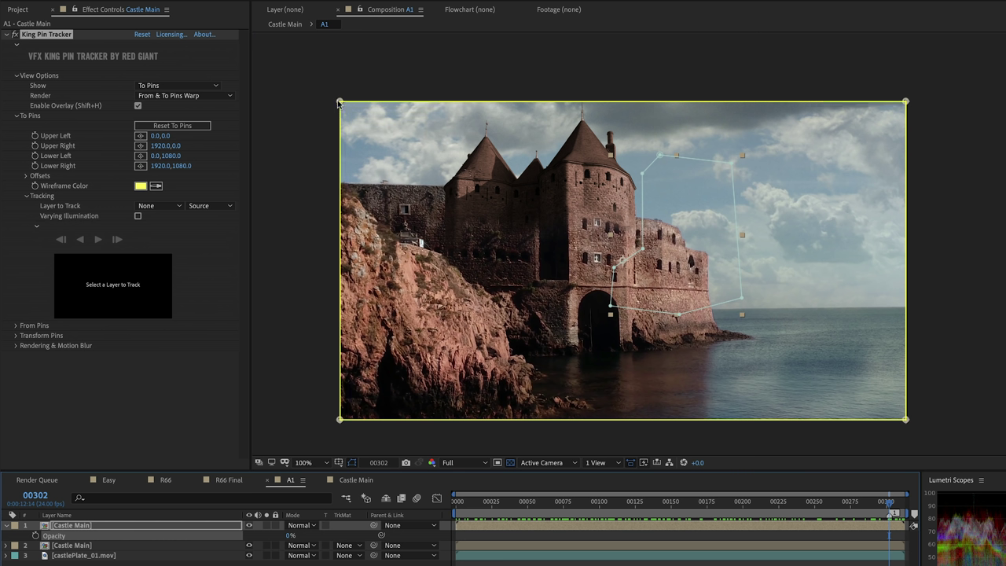
# - Move the four To Pins roughly onto the wall section right of the main tower
pyautogui.moveTo(340, 102); pyautogui.dragTo(682, 253)
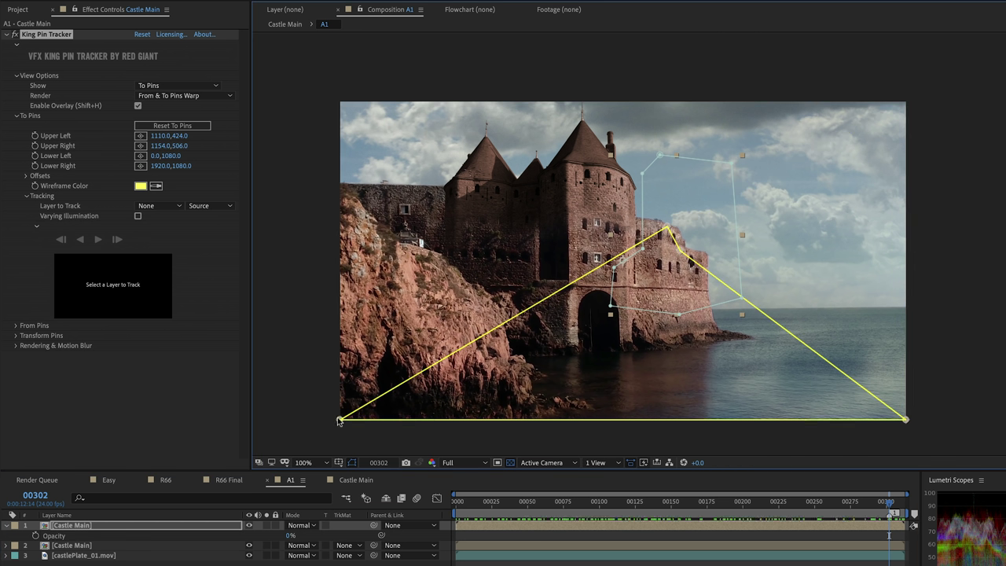
pyautogui.moveTo(340, 419); pyautogui.dragTo(666, 283)
pyautogui.moveTo(903, 420); pyautogui.dragTo(731, 259)
# - Refine the pins at 400% zoom to frame the wall strip from 1100,429 to 1165,624
pyautogui.scroll(4, 666, 244)
pyautogui.moveTo(667, 173); pyautogui.dragTo(658, 172)
pyautogui.moveTo(664, 392); pyautogui.dragTo(650, 405)
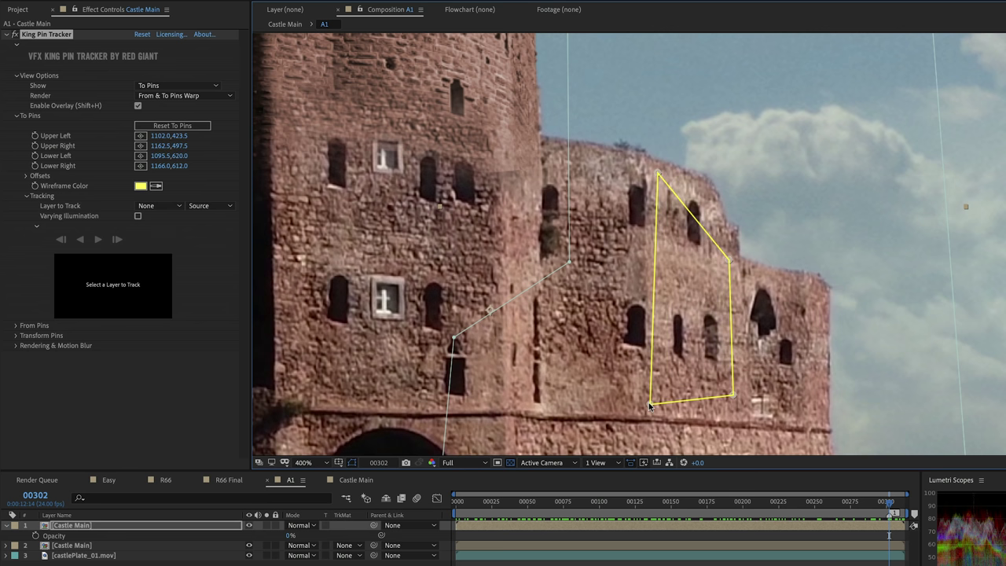
pyautogui.moveTo(732, 394); pyautogui.dragTo(732, 407)
pyautogui.moveTo(731, 260); pyautogui.dragTo(730, 262)
pyautogui.moveTo(658, 172); pyautogui.dragTo(654, 196)
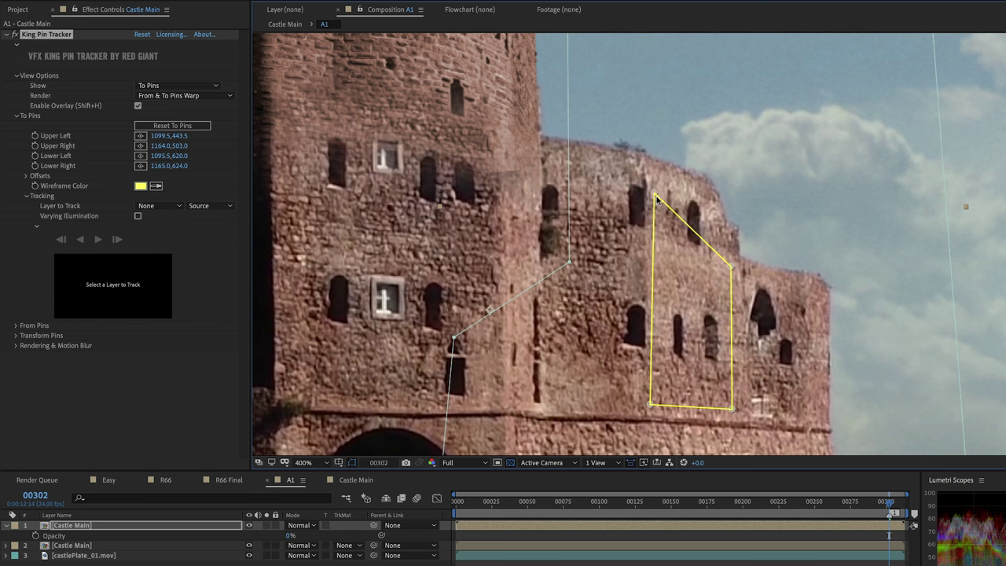
pyautogui.moveTo(730, 262); pyautogui.dragTo(656, 180)
pyautogui.moveTo(650, 405); pyautogui.dragTo(660, 406)
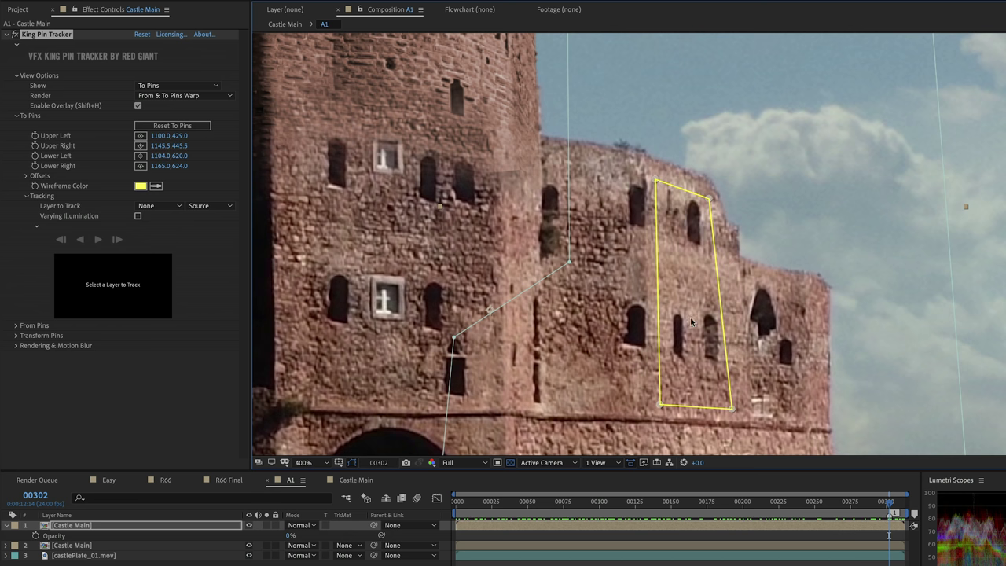
# - Hide the tracker's pin overlay and enlarge the timeline area
pyautogui.scroll(-2, 691, 322)
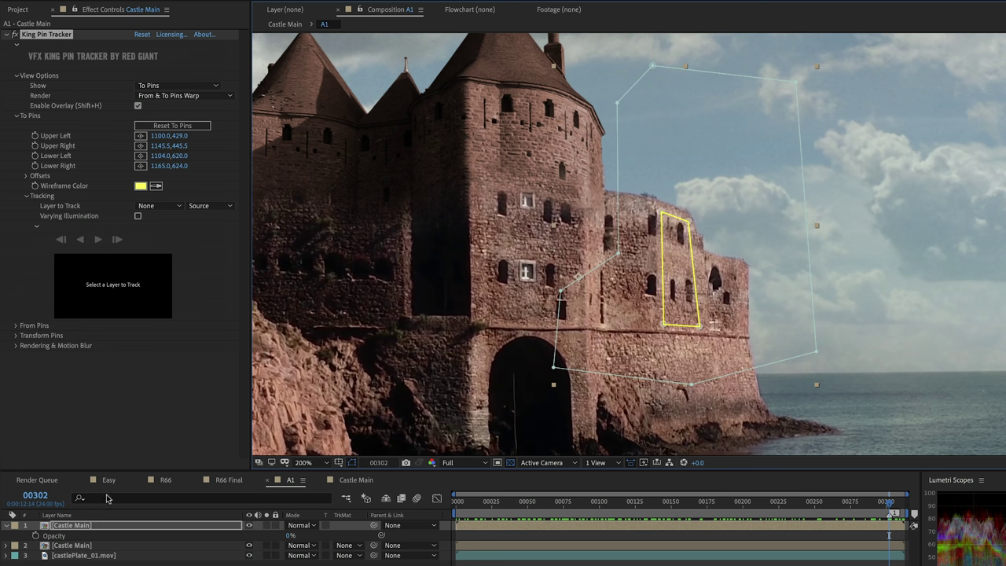
pyautogui.click(80, 527)
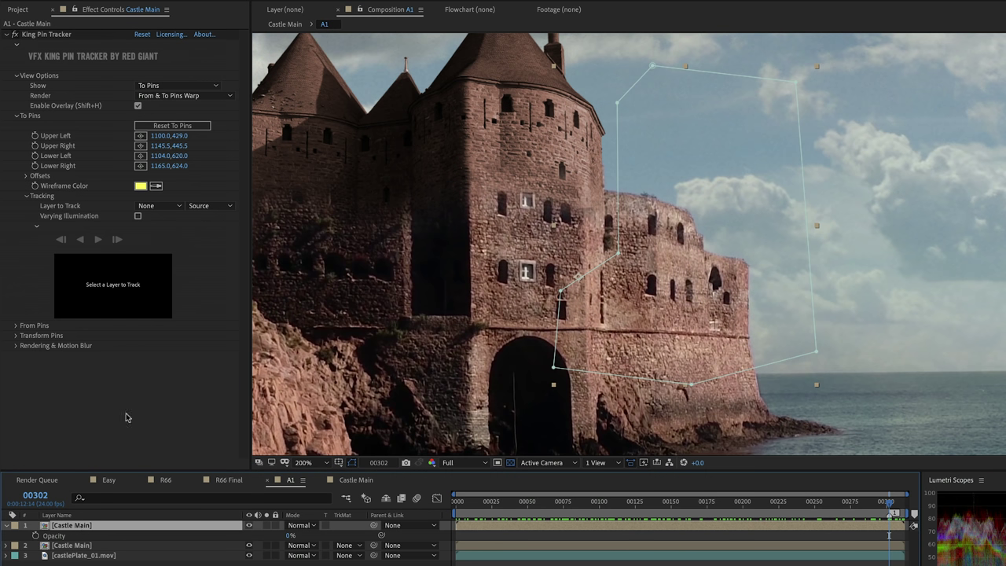
pyautogui.moveTo(149, 474); pyautogui.dragTo(153, 226)
# - Expand King Pin Tracker's To and From Pins groups and display both pin sets
pyautogui.press('e')
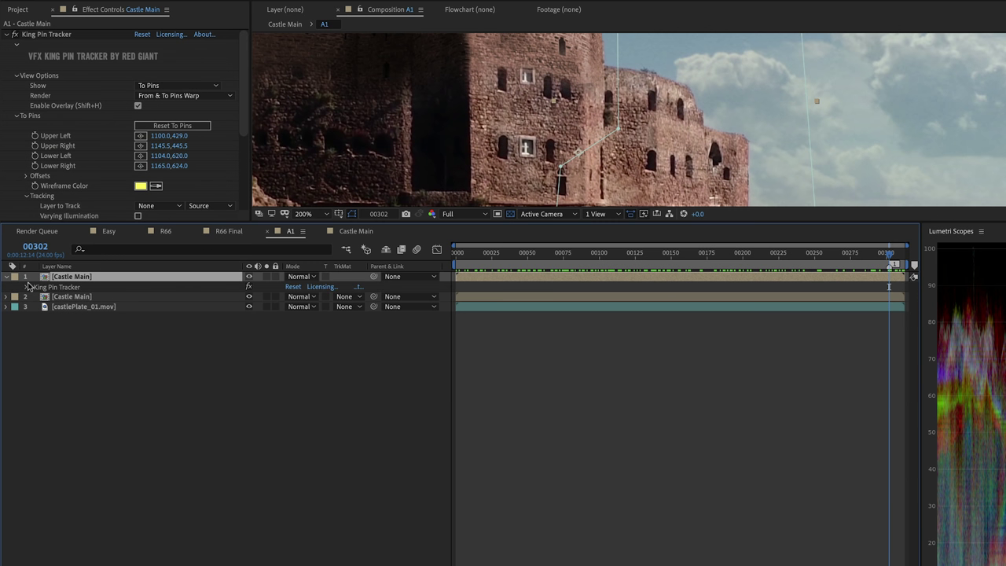
pyautogui.click(28, 286)
pyautogui.click(36, 306)
pyautogui.click(168, 85)
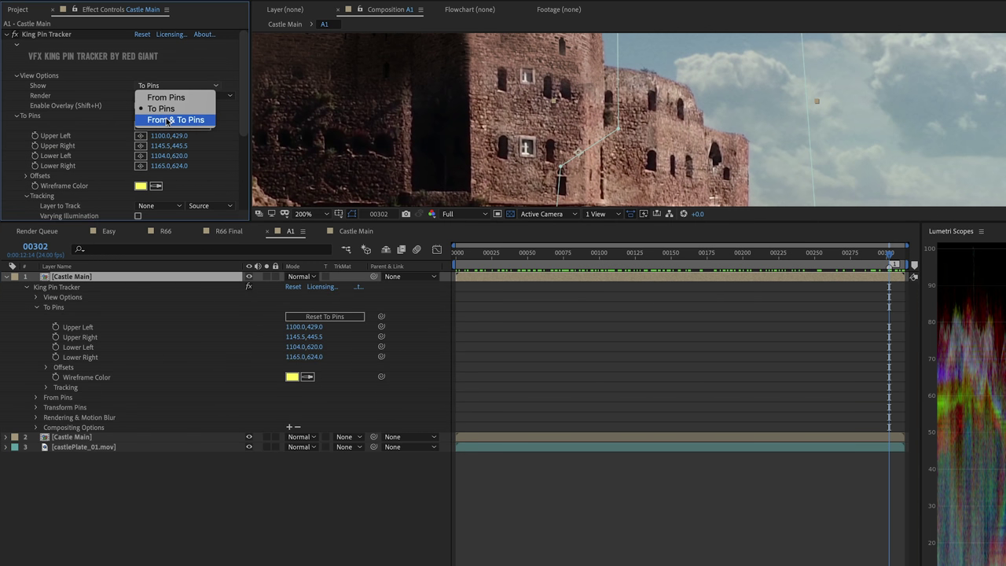
pyautogui.click(167, 120)
pyautogui.click(36, 397)
# - Copy each To Pins corner position into the matching From Pins corner
pyautogui.click(82, 328)
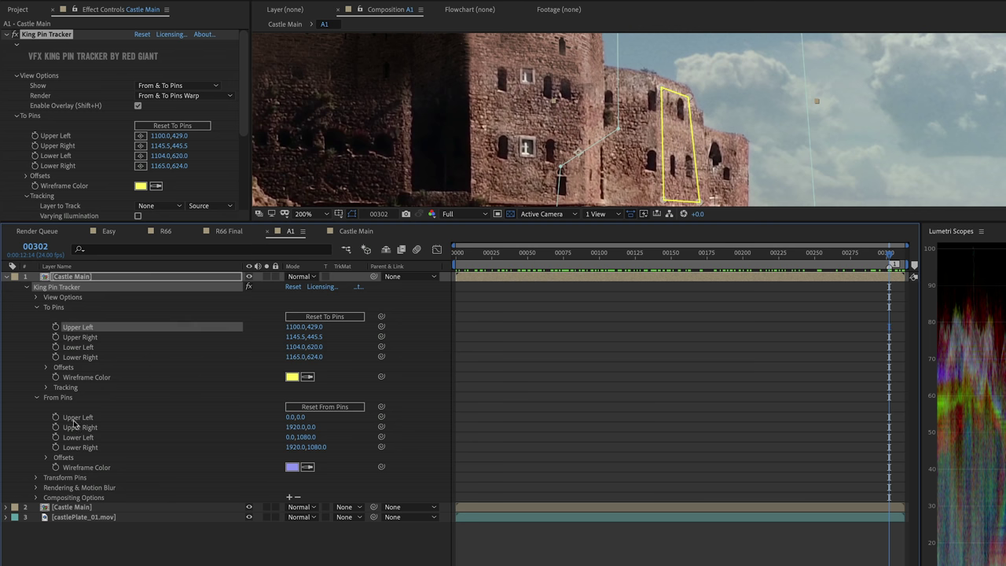
pyautogui.click(73, 420)
pyautogui.hotkey('ctrl', 'v')
pyautogui.click(80, 335)
pyautogui.click(74, 427)
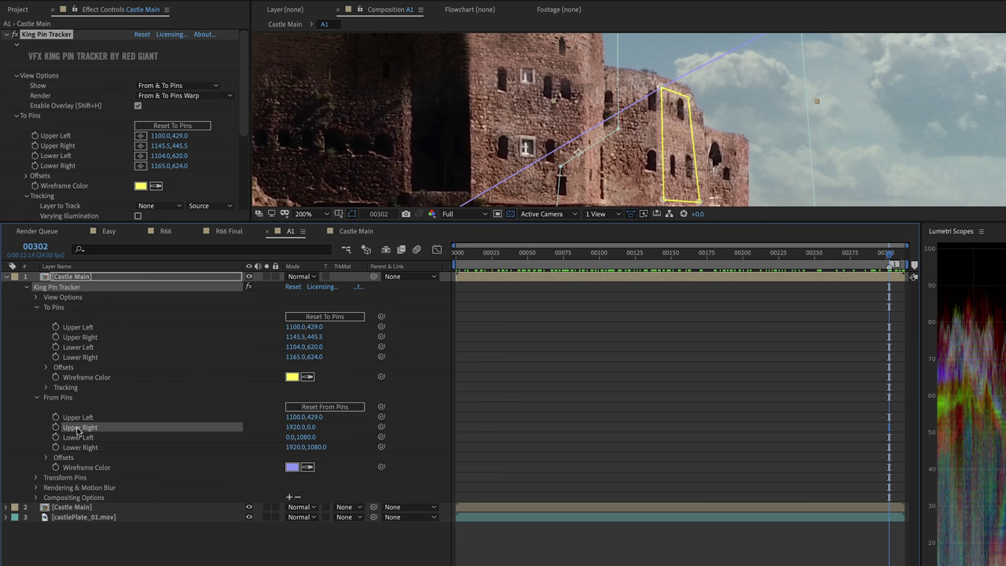
pyautogui.hotkey('ctrl', 'v')
pyautogui.click(74, 348)
pyautogui.click(78, 437)
pyautogui.hotkey('ctrl', 'v')
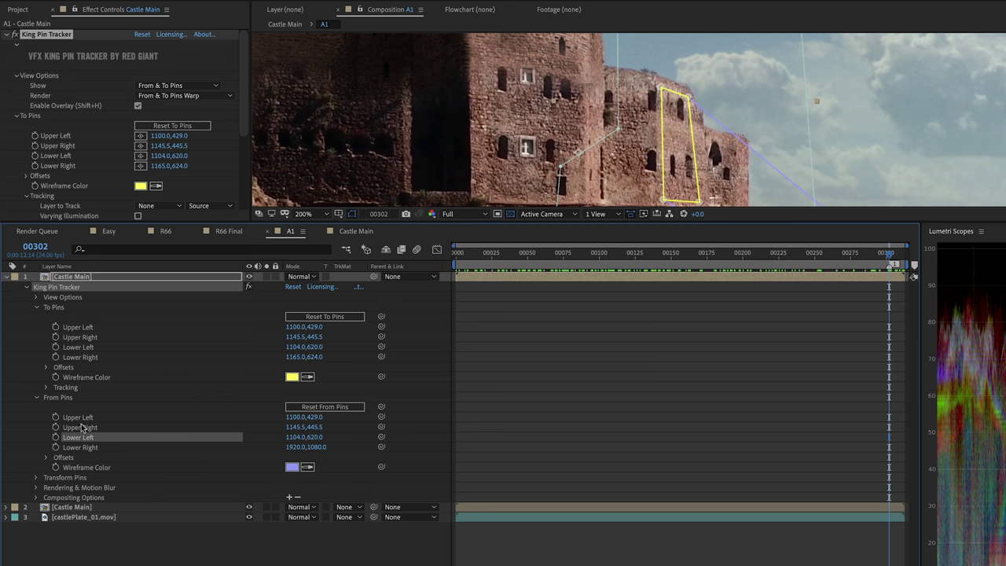
pyautogui.click(79, 356)
pyautogui.click(80, 448)
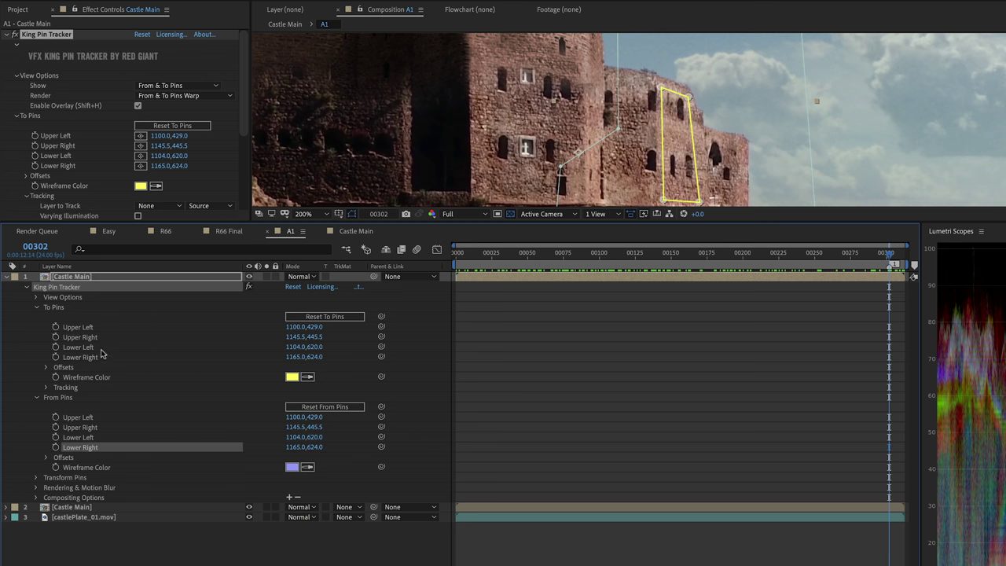
# - Show only Opacity, enlarge the viewer, and zoom to frame the castle
pyautogui.press('t')
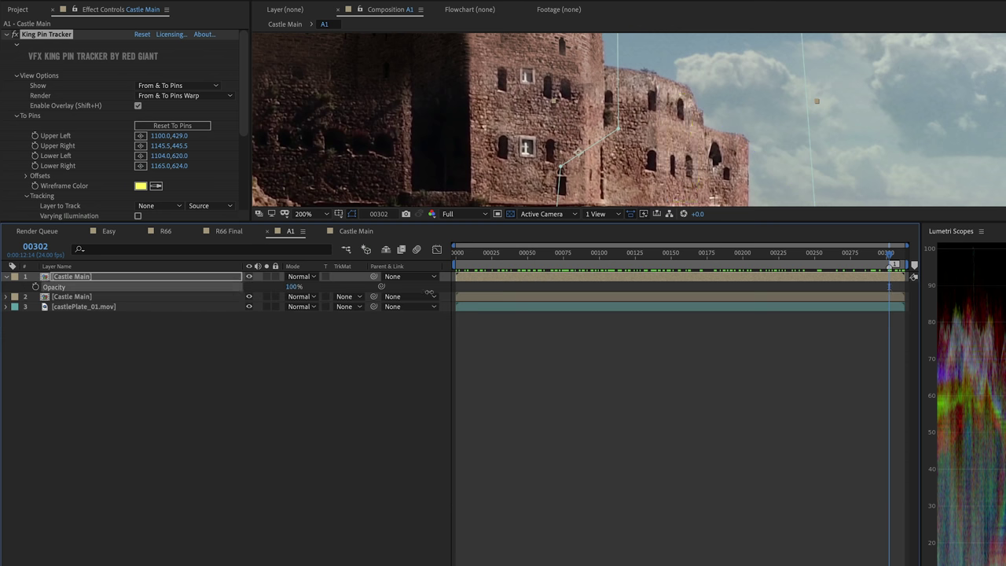
pyautogui.press('/')
pyautogui.moveTo(571, 221); pyautogui.dragTo(553, 446)
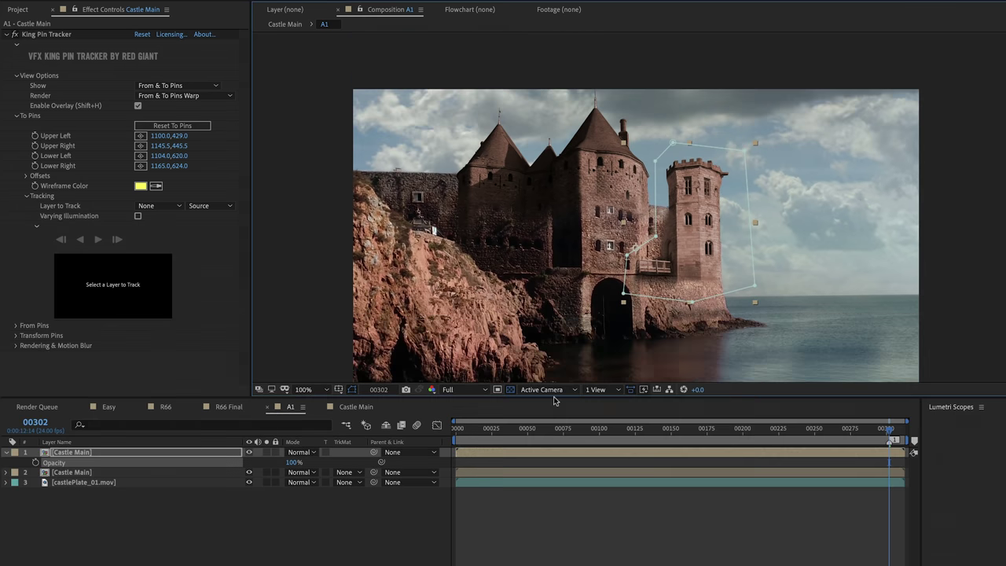
pyautogui.press('.')
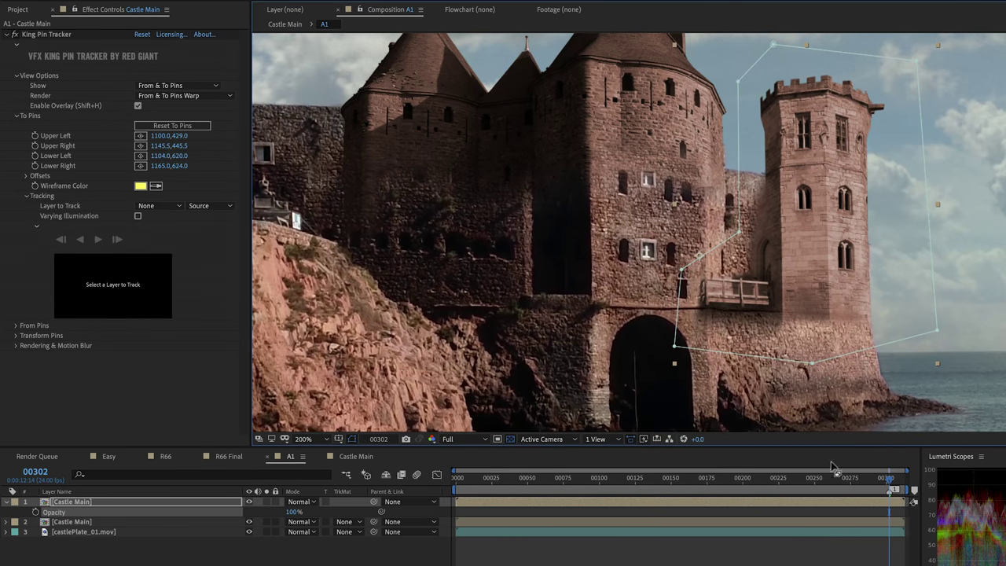
# - Set Layer to Track to castlePlate_01.mov and track the pins backward to frame 00000
pyautogui.click(161, 206)
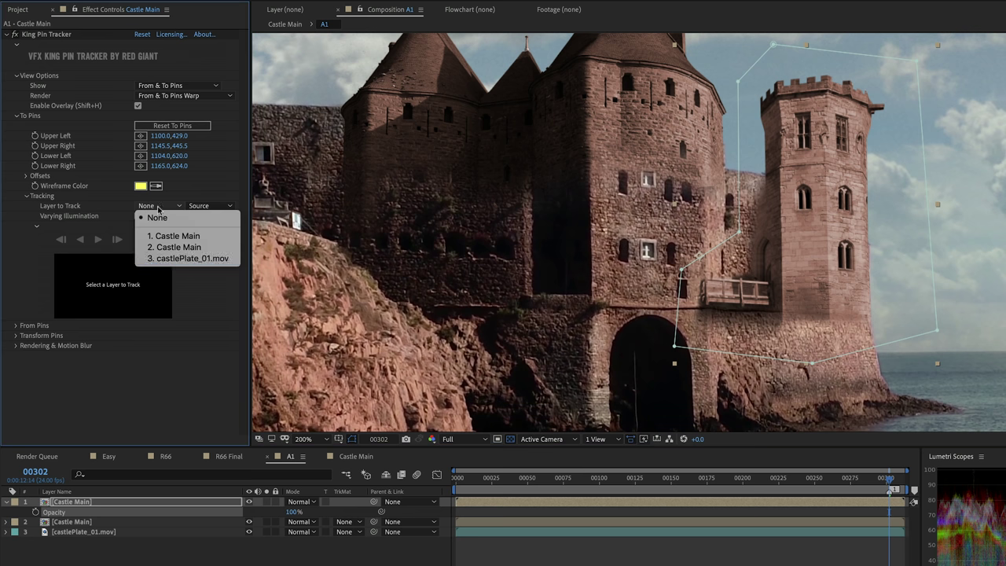
pyautogui.click(171, 261)
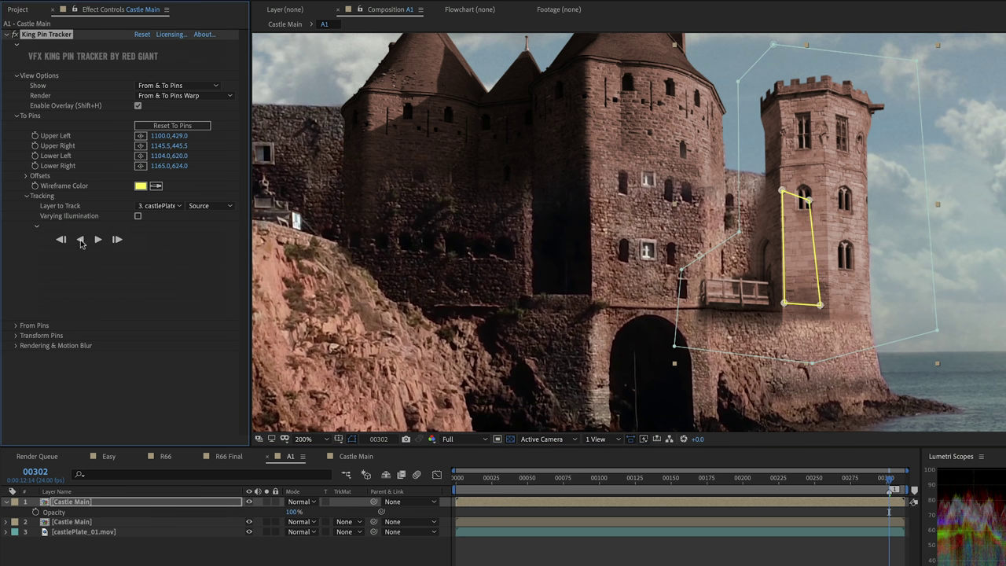
pyautogui.click(80, 239)
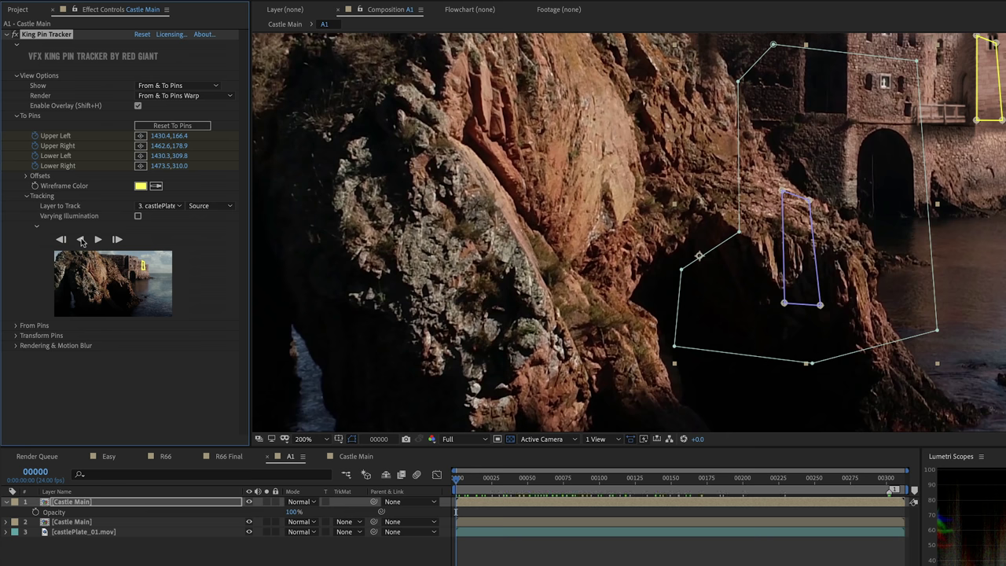
# - Toggle King Pin Tracker off and on to compare, then return to frame 00302
pyautogui.moveTo(987, 58); pyautogui.dragTo(705, 198)
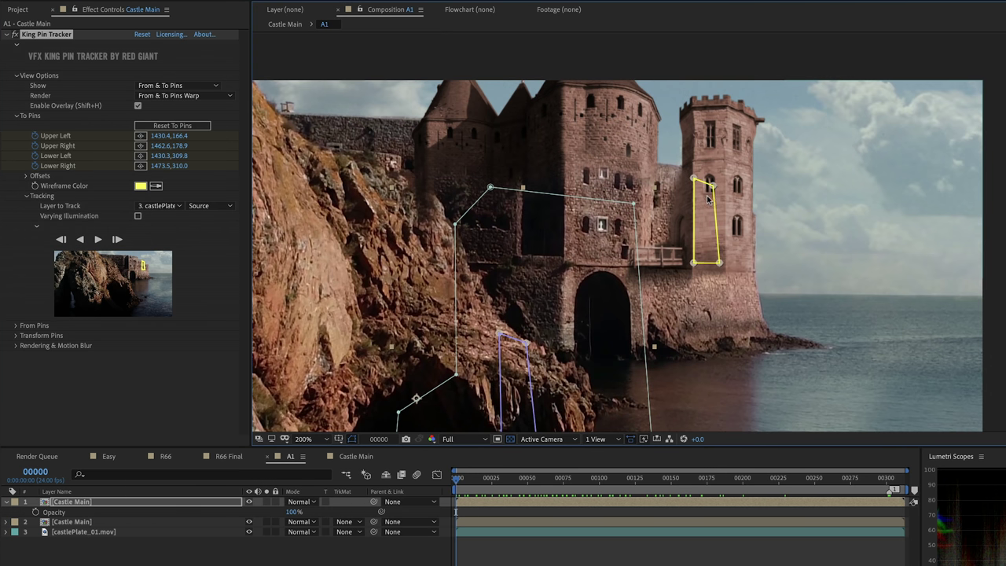
pyautogui.click(14, 34)
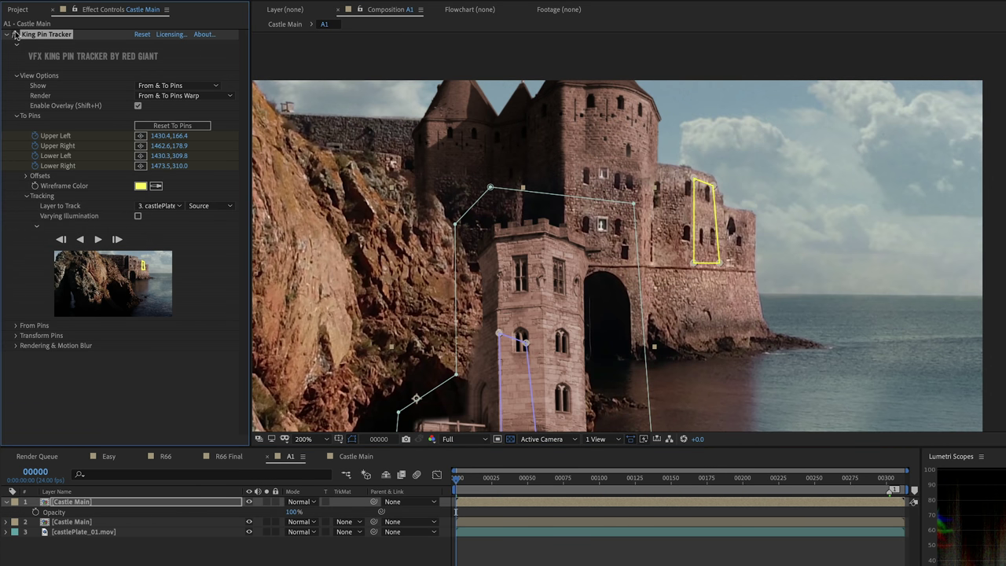
pyautogui.click(14, 34)
pyautogui.press('End')
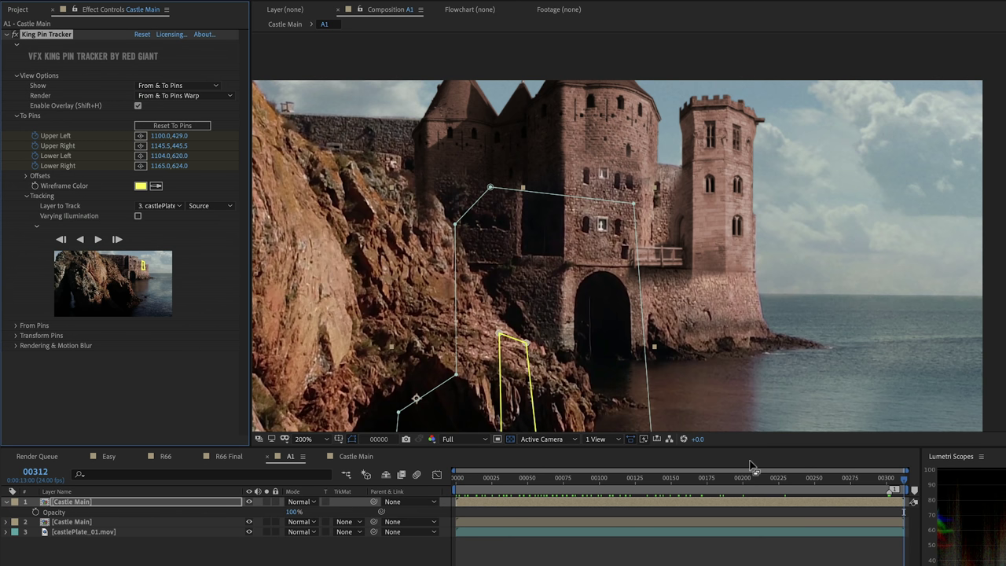
pyautogui.hotkey('shift', 'pageup')
# - Track the pins forward from frame 302 to the final frame 00312
pyautogui.hscroll(-5, 305, 185)
pyautogui.scroll(-2, 305, 186)
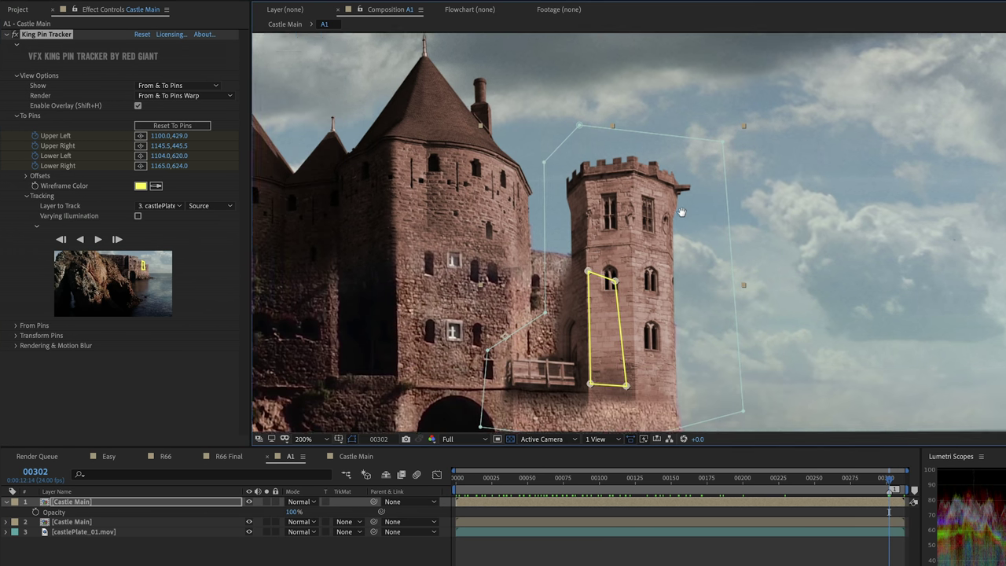
pyautogui.click(98, 239)
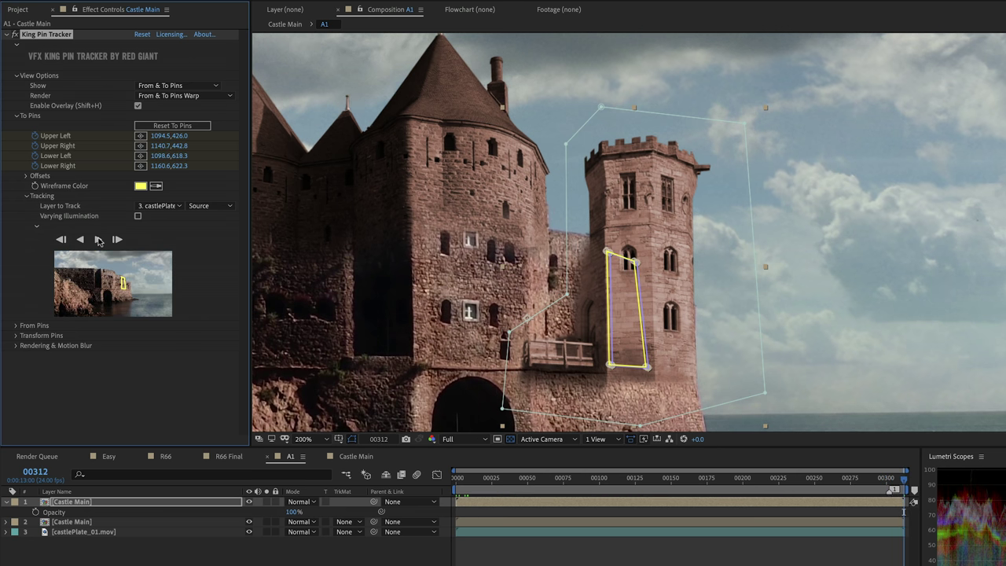
# - Hide castlePlate_01.mov and scrub through the shot to review the warped painting
pyautogui.scroll(-2, 495, 267)
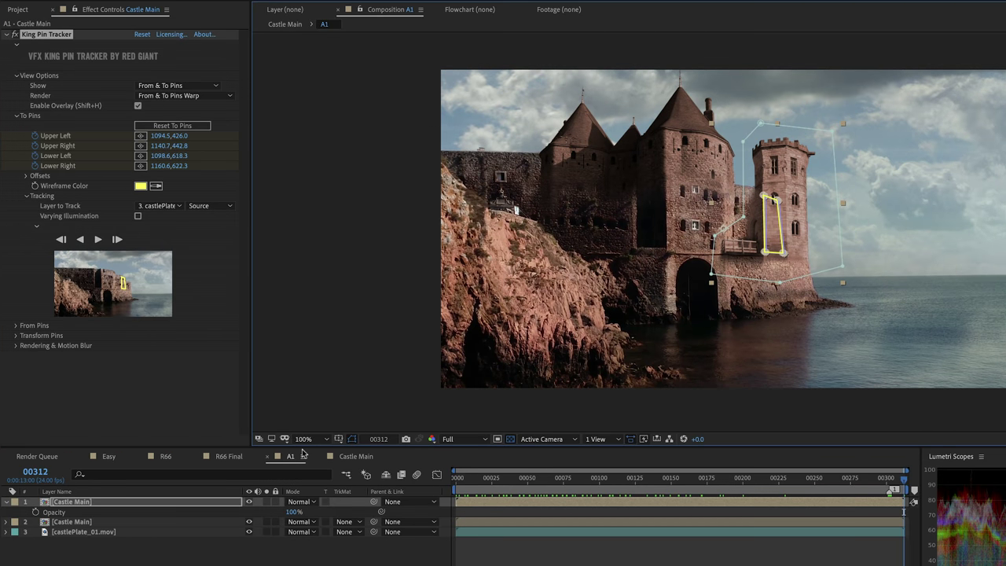
pyautogui.click(249, 531)
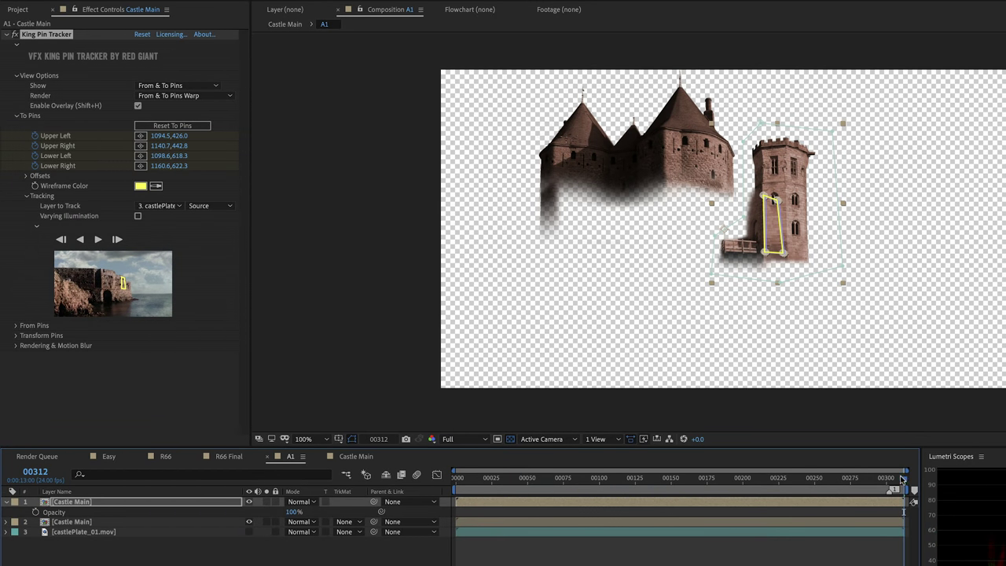
pyautogui.moveTo(799, 482)
pyautogui.mouseDown()
pyautogui.moveTo(459, 495)
pyautogui.moveTo(805, 491)
pyautogui.mouseUp()
pyautogui.press('space')
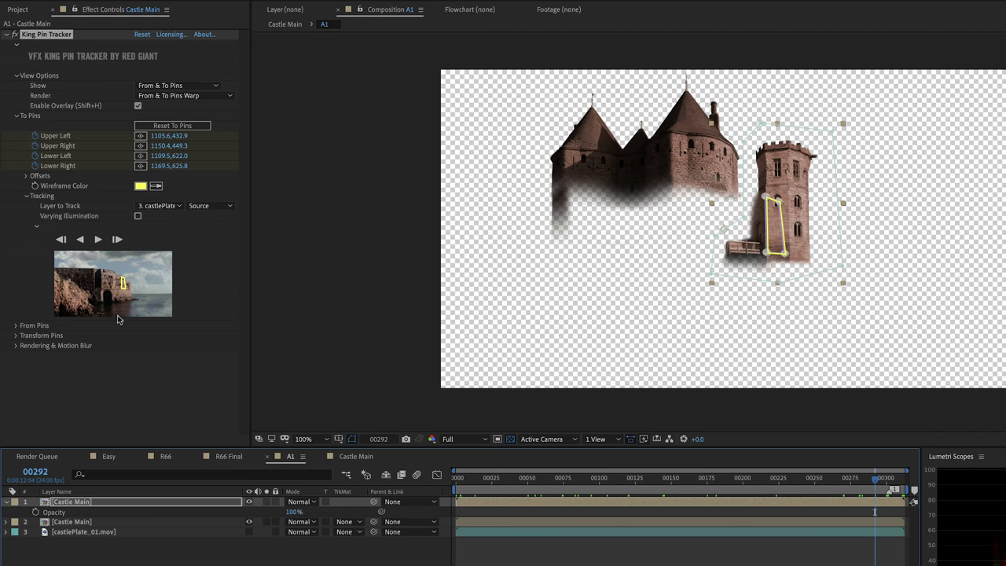
# - Set King Pin Tracker's Motion Blur to On after trying Comp Settings, then edit Samples
pyautogui.click(15, 346)
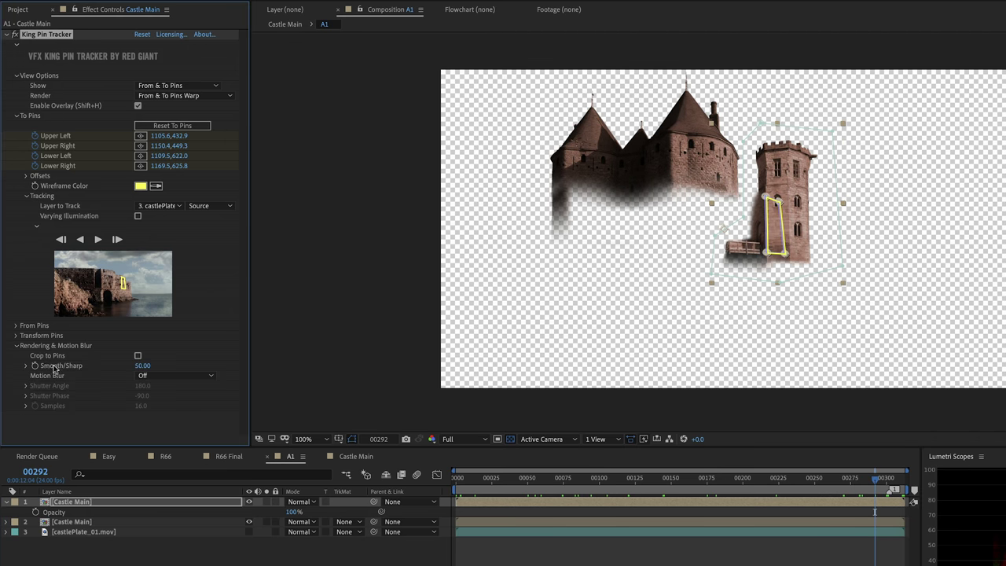
pyautogui.click(164, 377)
pyautogui.click(168, 400)
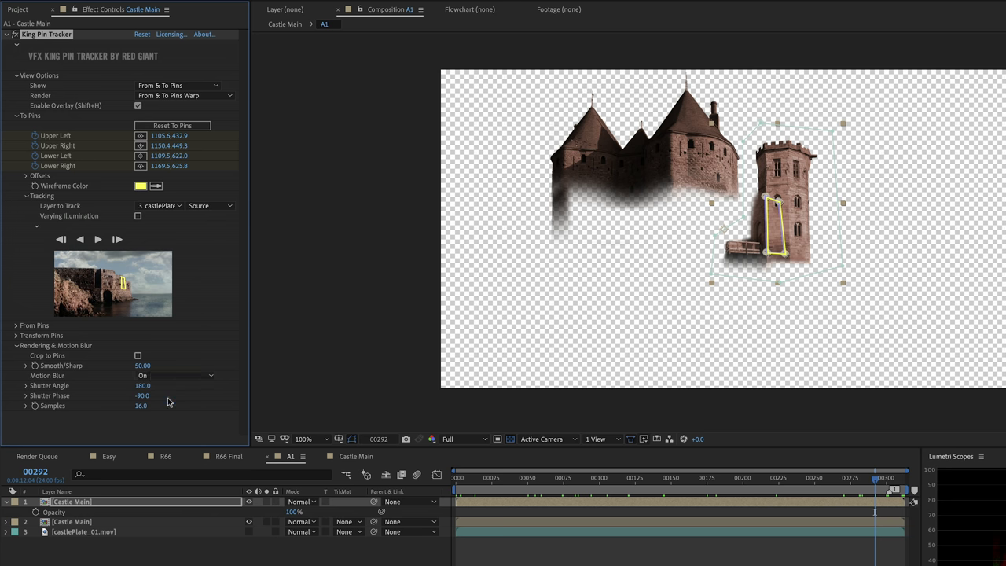
pyautogui.click(155, 377)
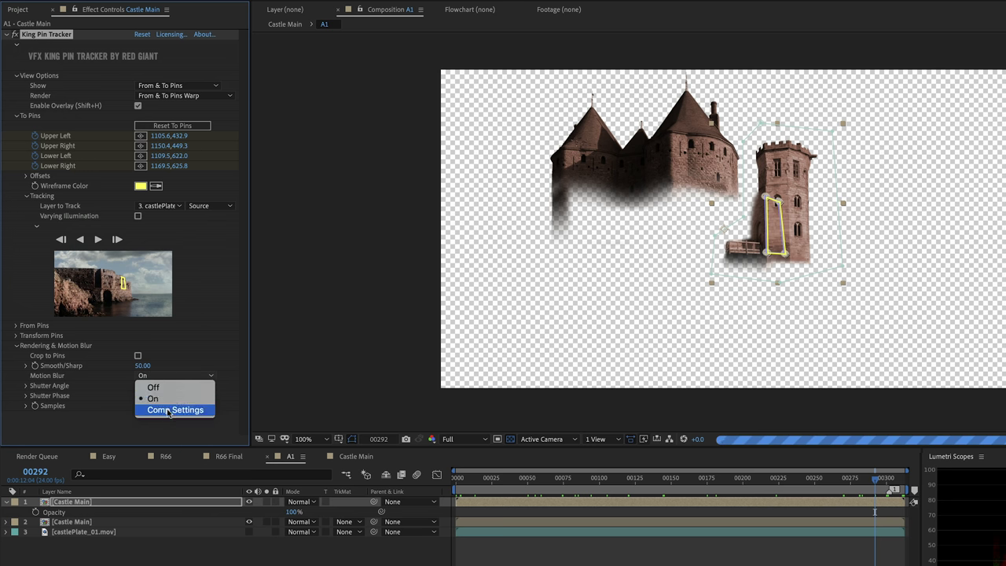
pyautogui.click(167, 409)
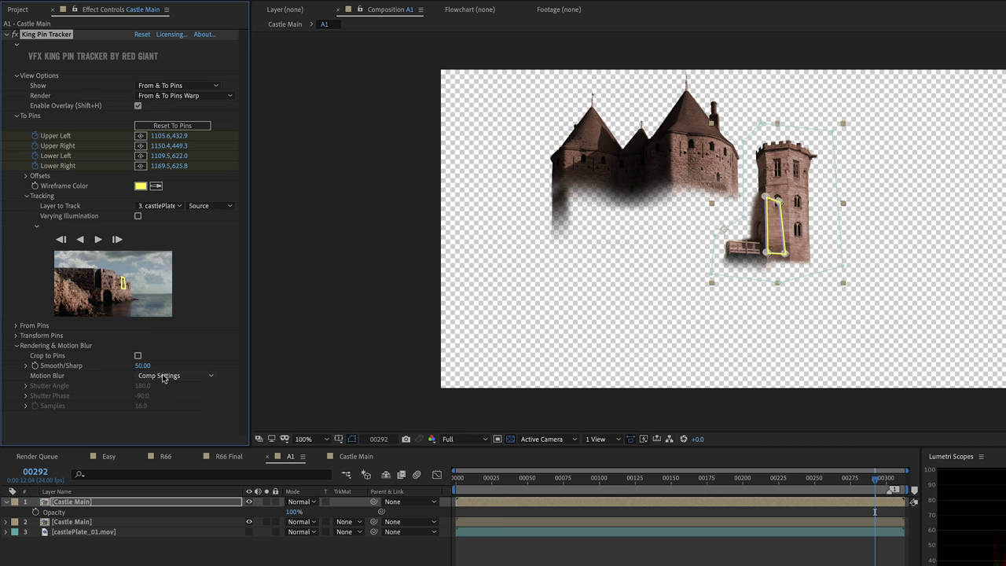
pyautogui.click(162, 377)
pyautogui.click(167, 397)
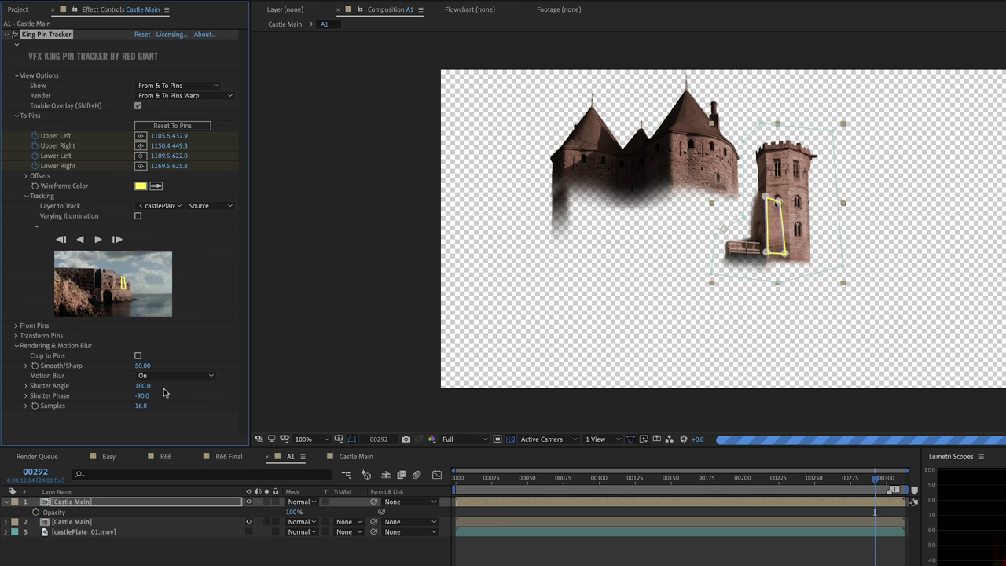
pyautogui.click(144, 406)
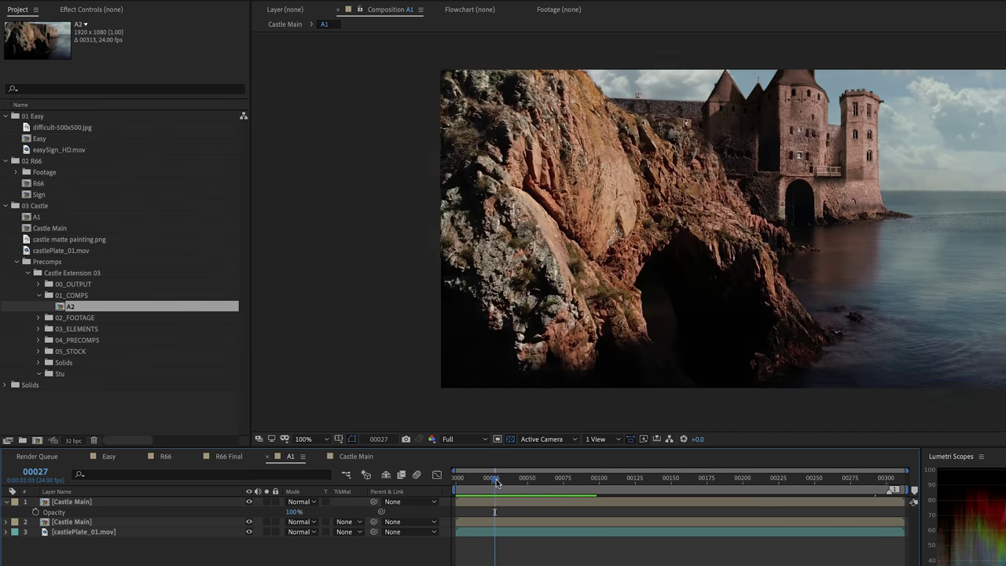
# - At frame 00036, paste FG Rock 2 and Mojo, place FG Rock 2 below Mojo, and solo-check its mask
pyautogui.moveTo(495, 482); pyautogui.dragTo(509, 485)
pyautogui.hotkey('ctrl', 'v')
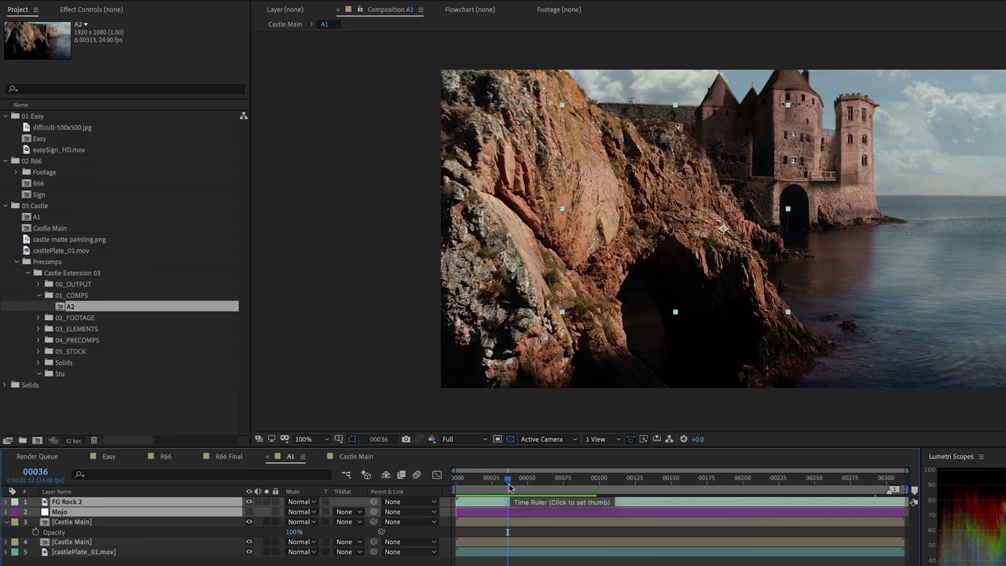
pyautogui.moveTo(91, 513); pyautogui.dragTo(122, 520)
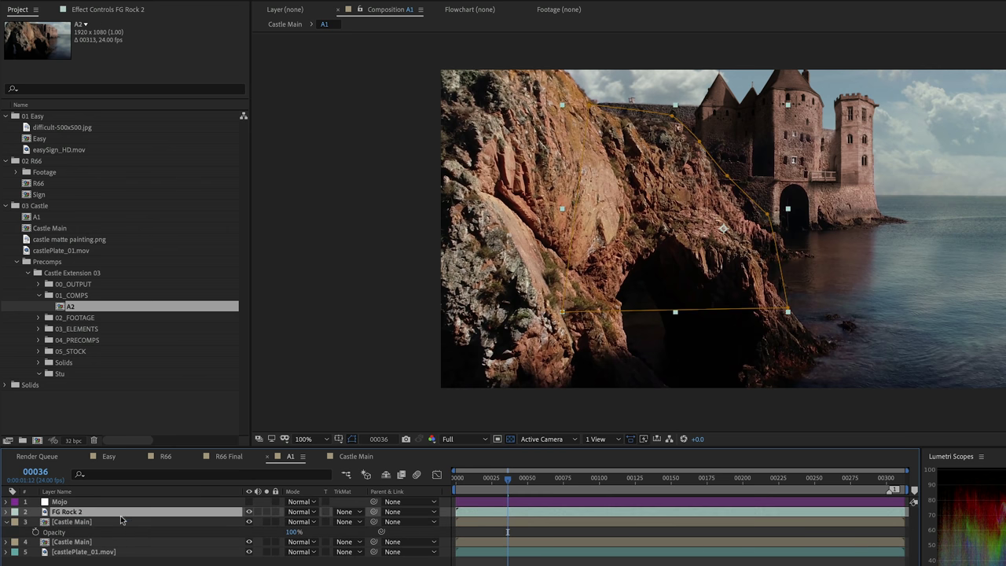
pyautogui.click(267, 511)
pyautogui.moveTo(508, 477)
pyautogui.mouseDown()
pyautogui.moveTo(488, 480)
pyautogui.moveTo(522, 483)
pyautogui.moveTo(508, 483)
pyautogui.mouseUp()
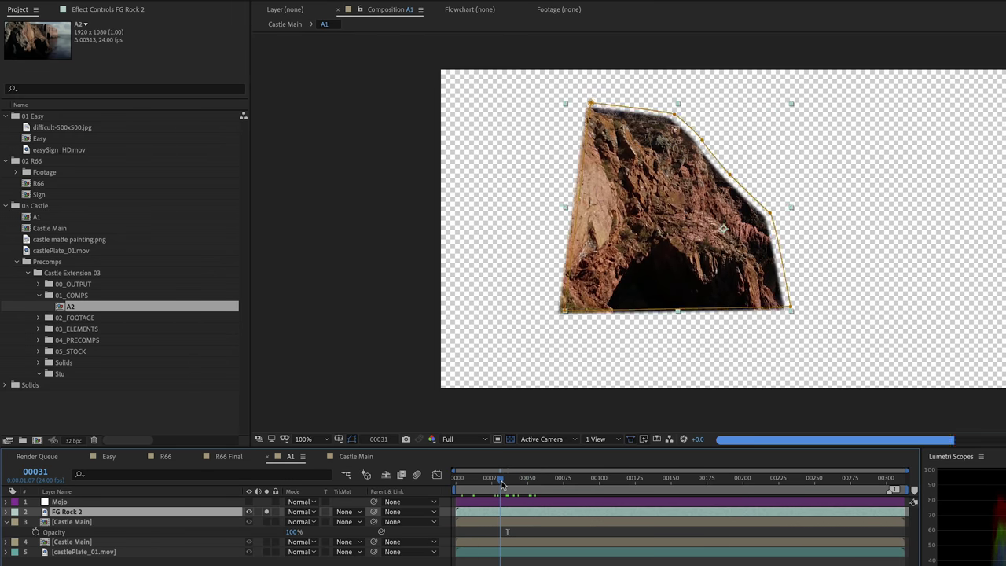
pyautogui.click(267, 512)
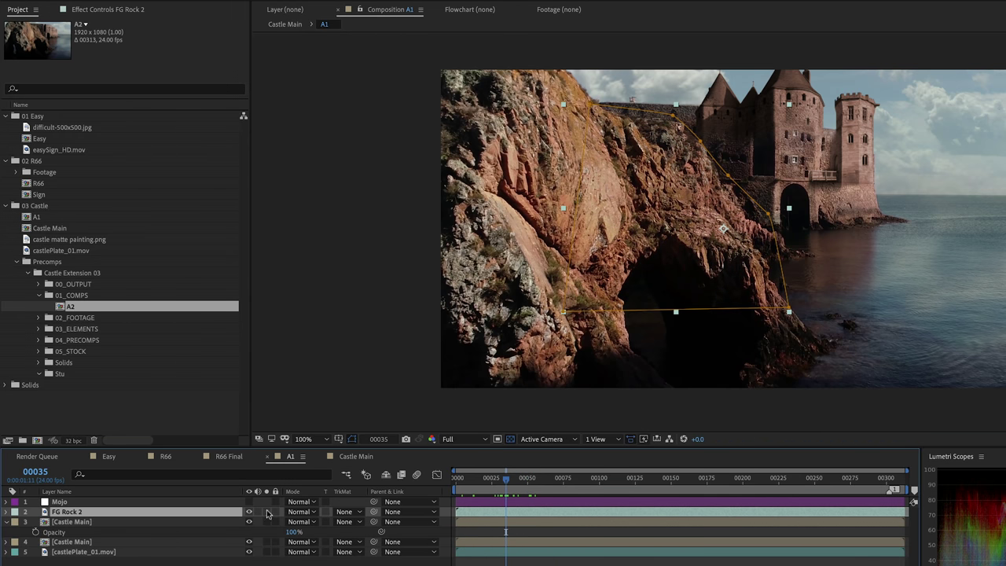
# - Make the Mojo grade visible, then compare at frame 00178 by toggling the painted Castle Main layer
pyautogui.click(150, 502)
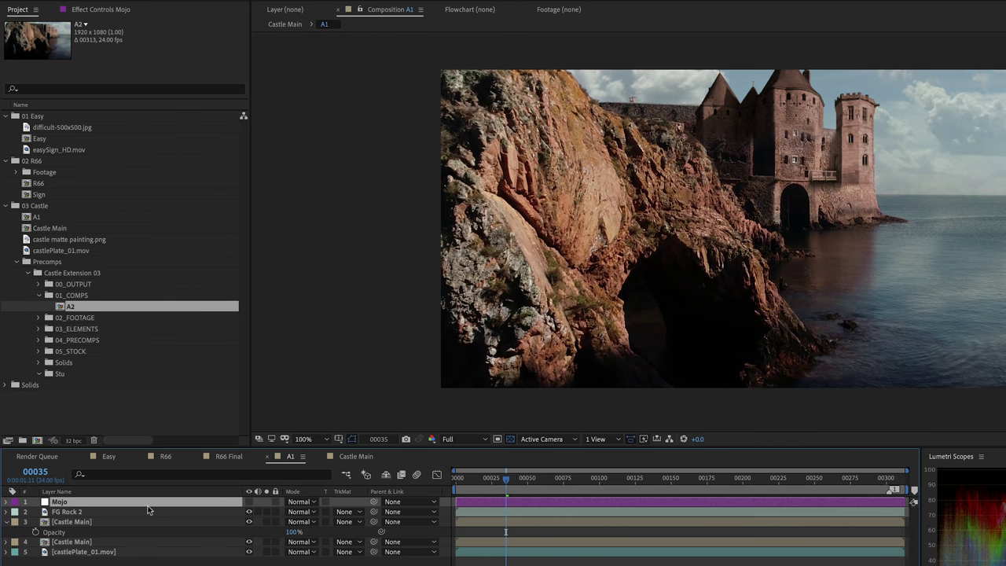
pyautogui.click(249, 501)
pyautogui.scroll(3, 654, 322)
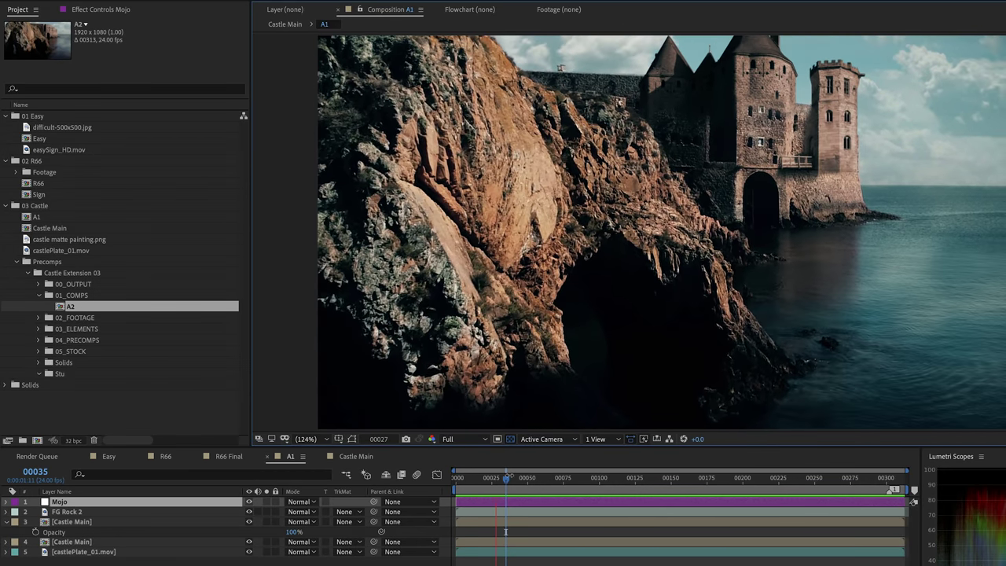
pyautogui.click(502, 481)
pyautogui.moveTo(502, 481); pyautogui.dragTo(710, 481)
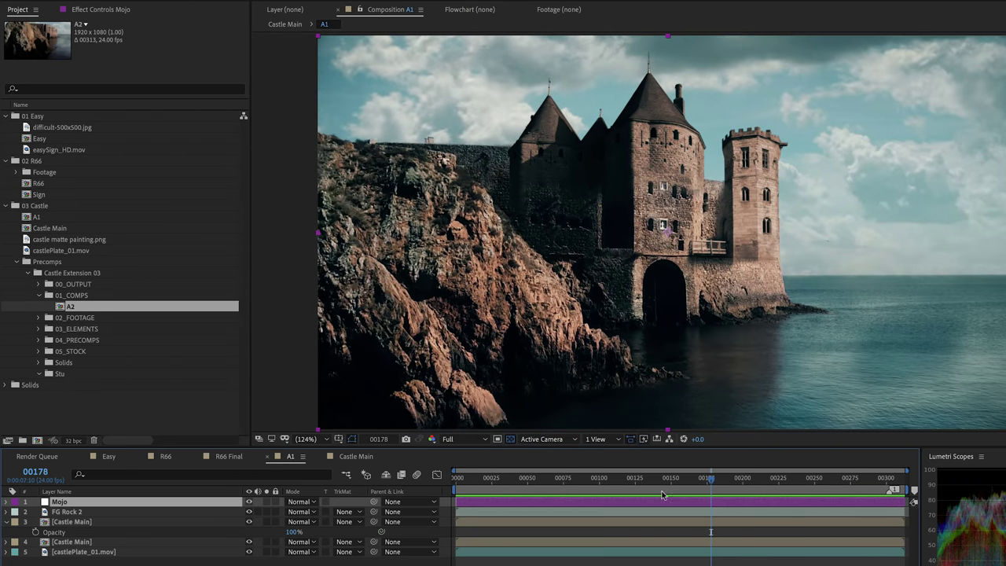
pyautogui.click(252, 544)
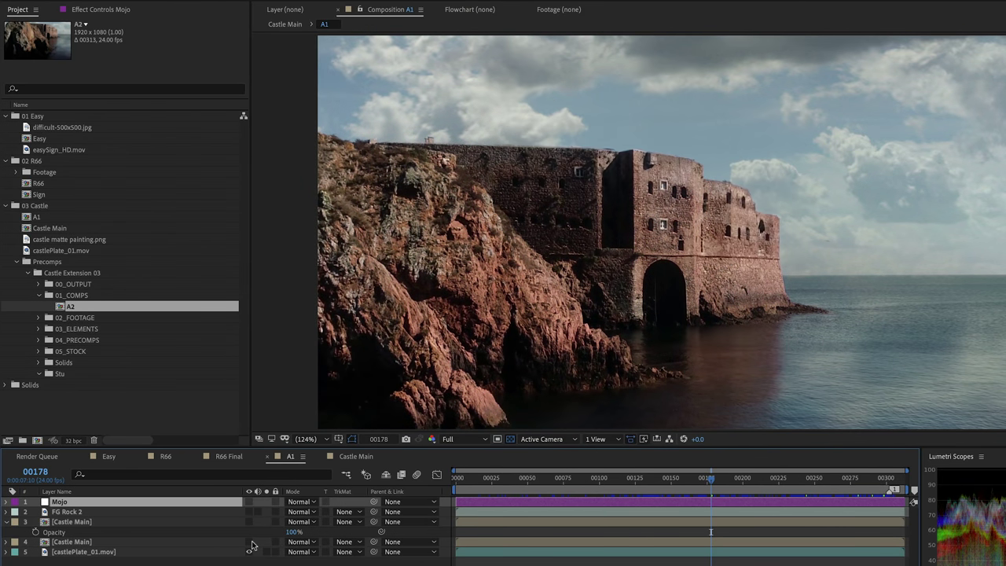
pyautogui.click(249, 502)
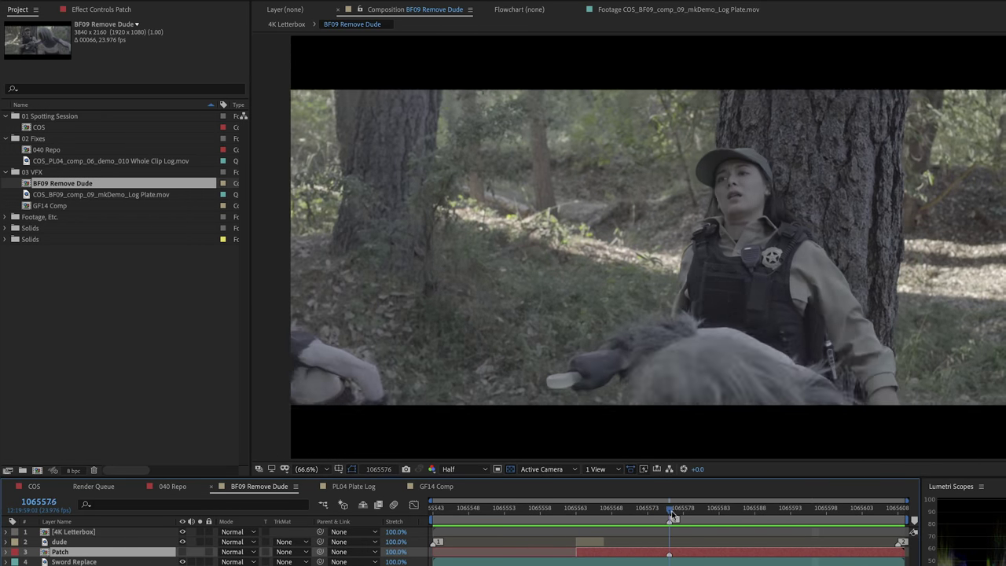
# - Preview the shot, then scrub back to frame 1065576 where the woman leans against the tree
pyautogui.moveTo(768, 510)
pyautogui.mouseDown()
pyautogui.moveTo(777, 511)
pyautogui.moveTo(500, 511)
pyautogui.moveTo(761, 500)
pyautogui.mouseUp()
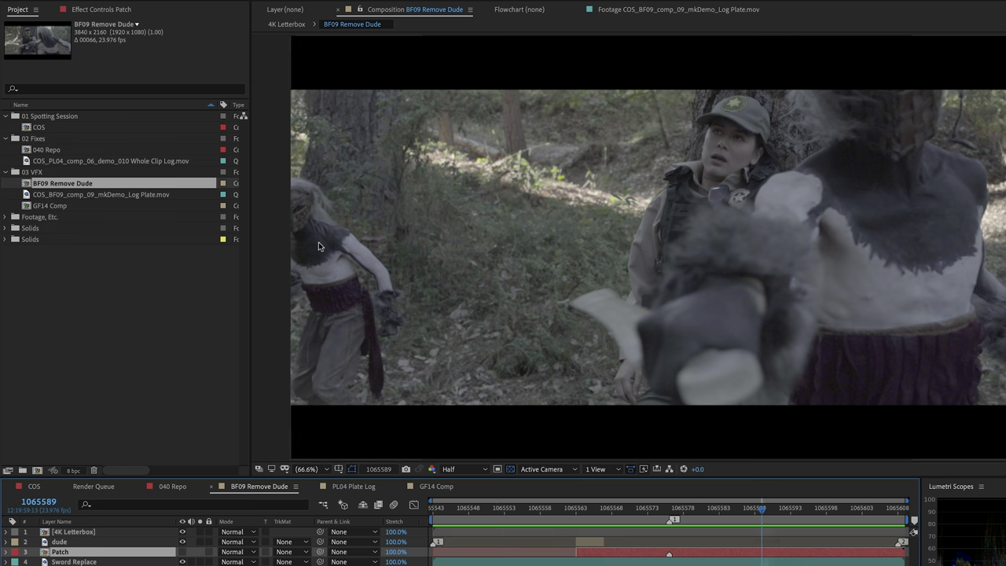
pyautogui.press('space')
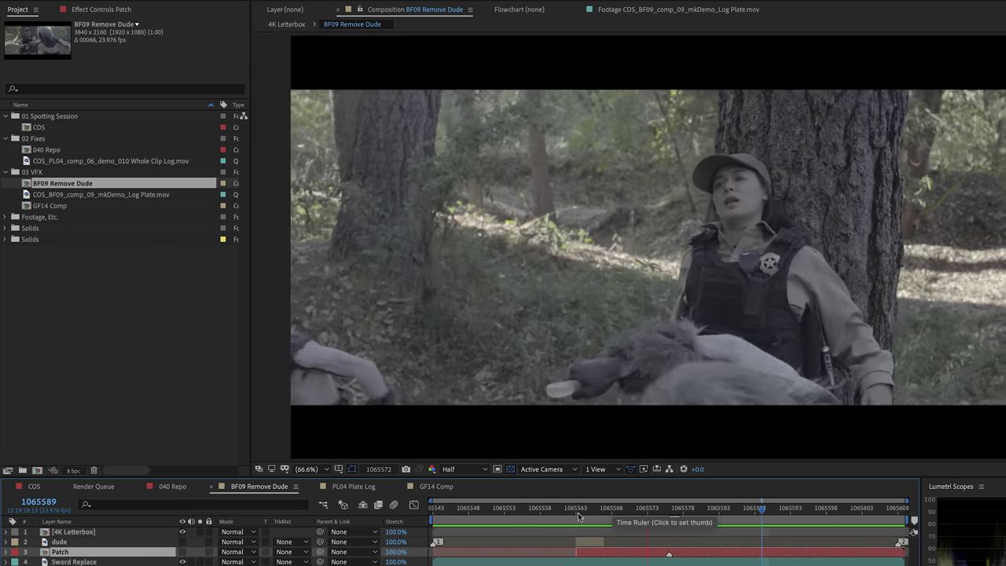
pyautogui.press('space')
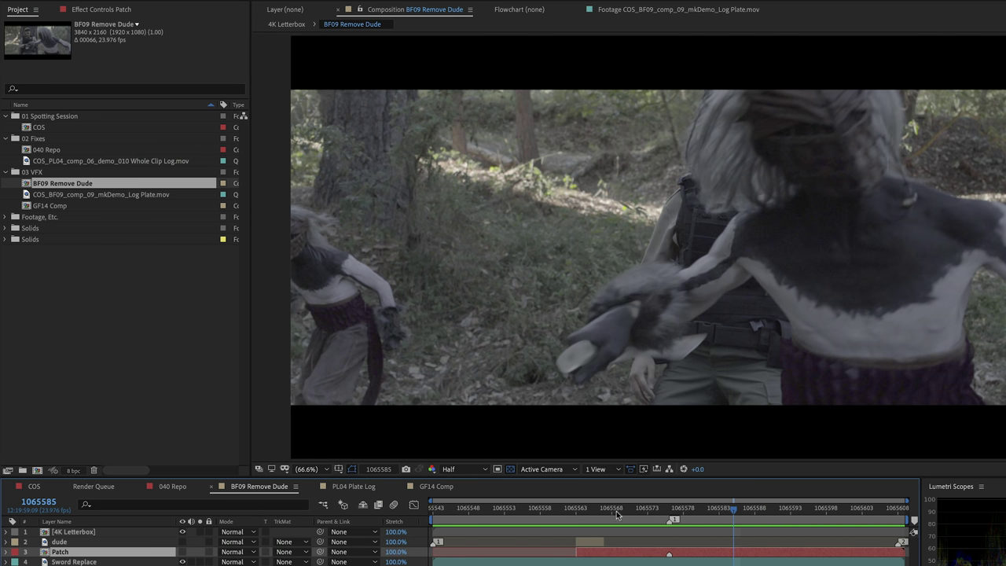
pyautogui.moveTo(616, 511); pyautogui.dragTo(668, 561)
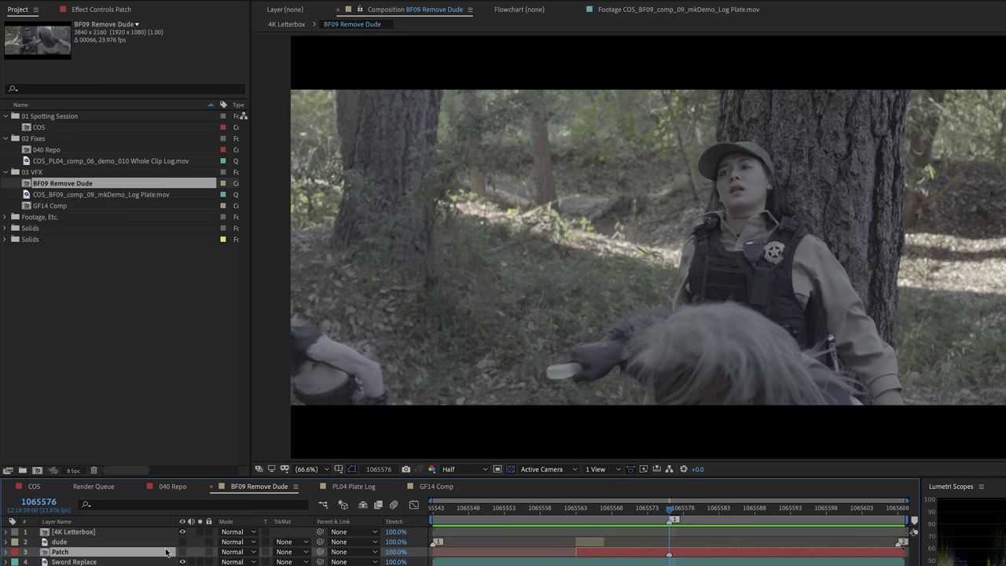
# - Show the Patch layer over the arm, solo it briefly to check, then step forward one frame
pyautogui.click(183, 551)
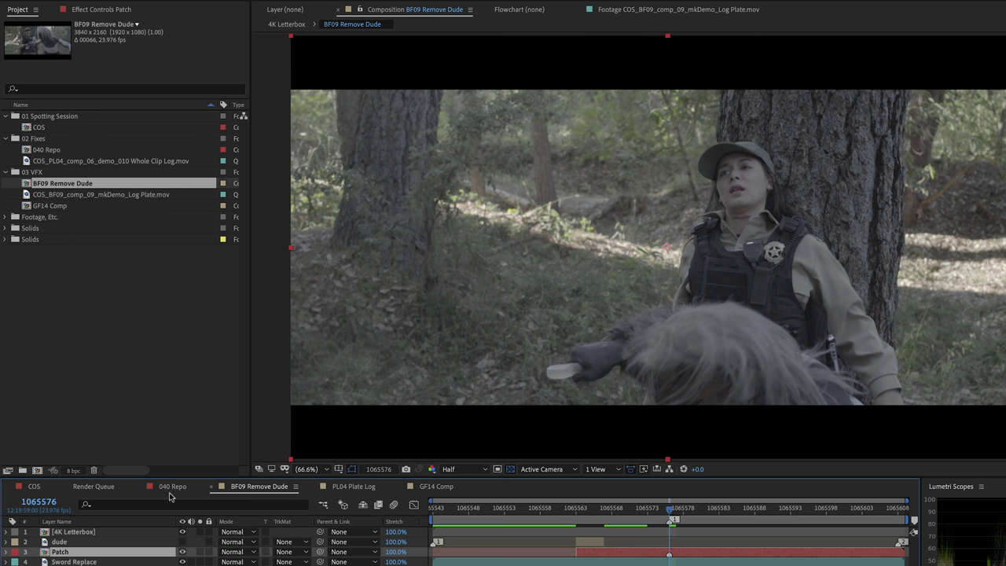
pyautogui.click(199, 552)
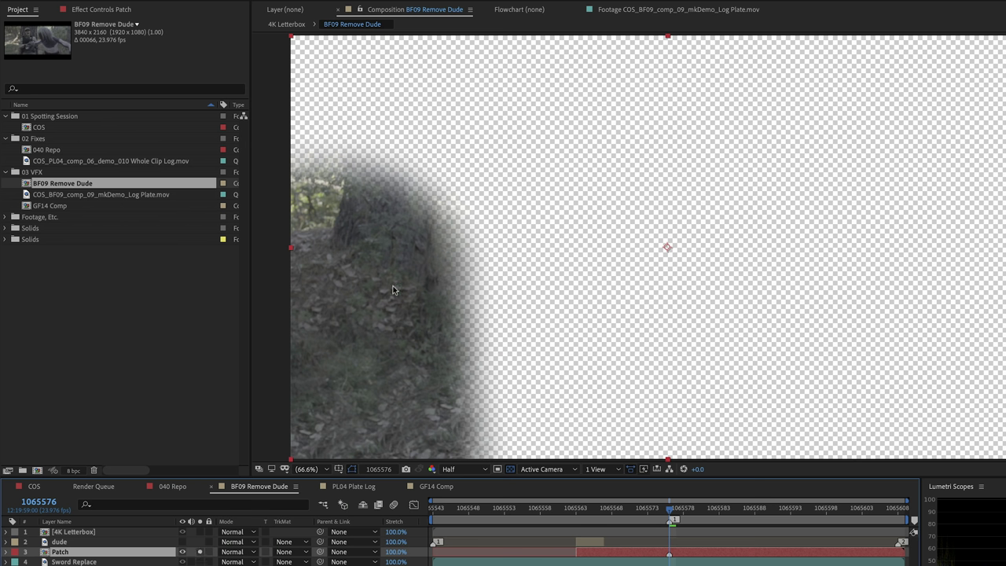
pyautogui.click(199, 551)
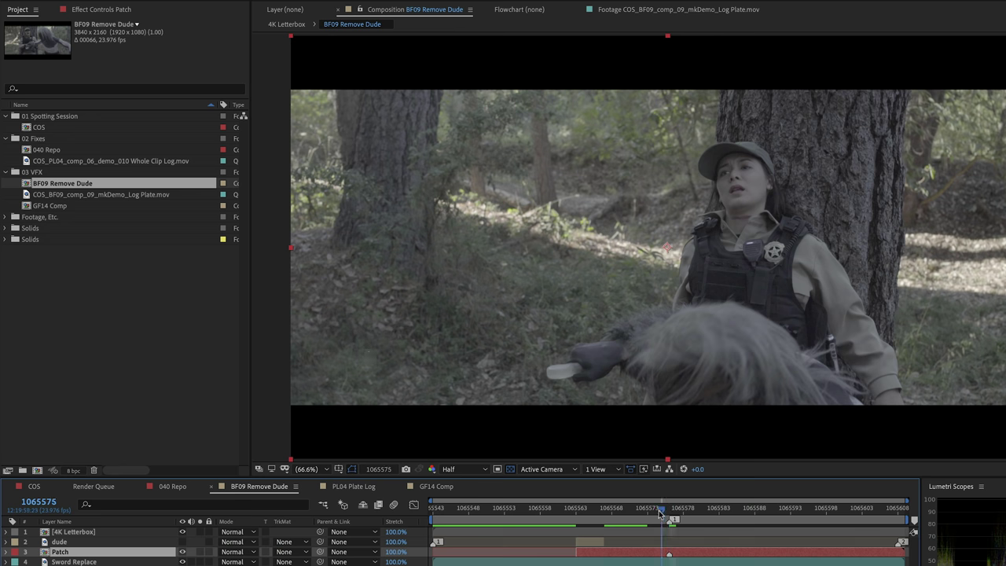
pyautogui.moveTo(660, 512); pyautogui.dragTo(667, 515)
pyautogui.click(91, 9)
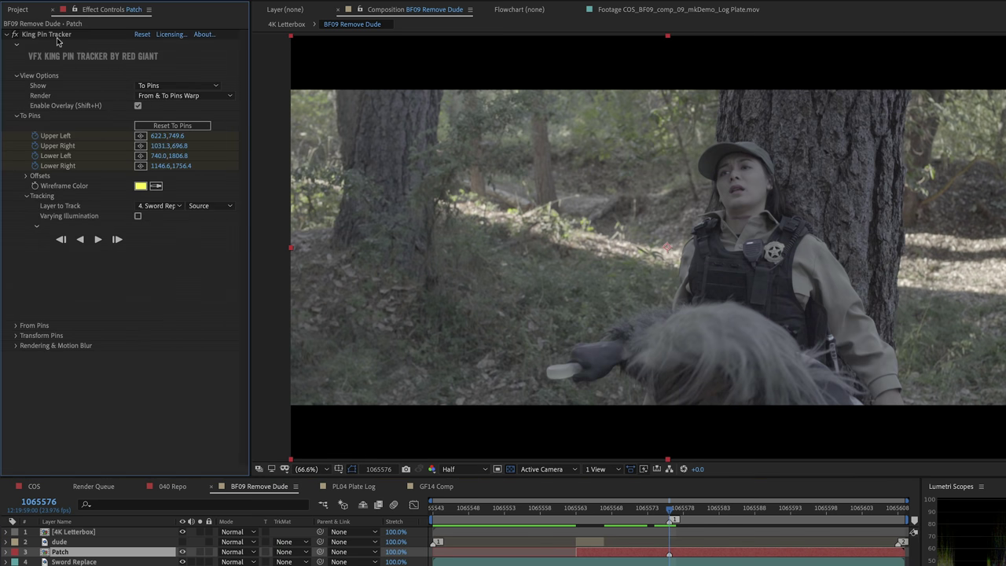
pyautogui.click(51, 34)
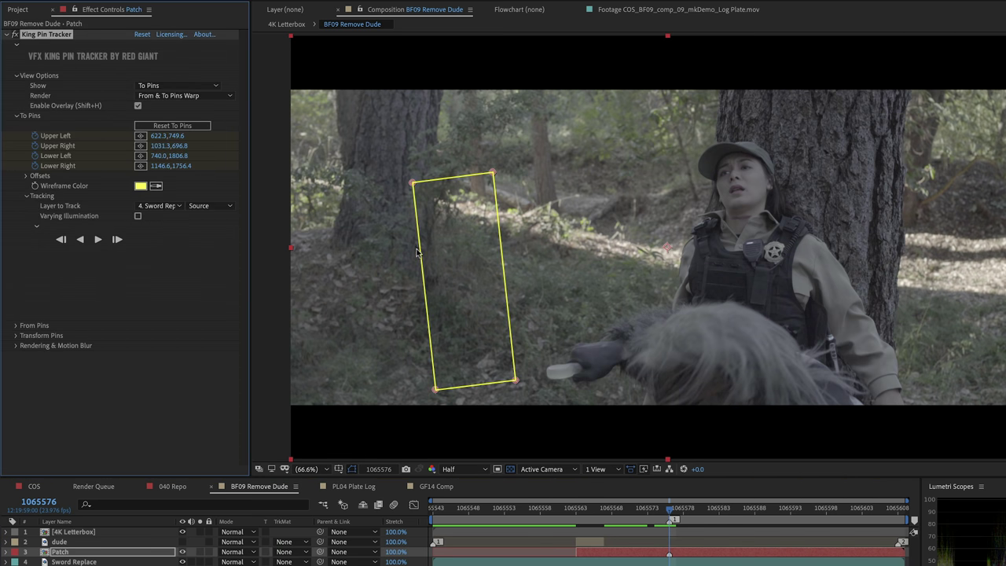
pyautogui.click(201, 551)
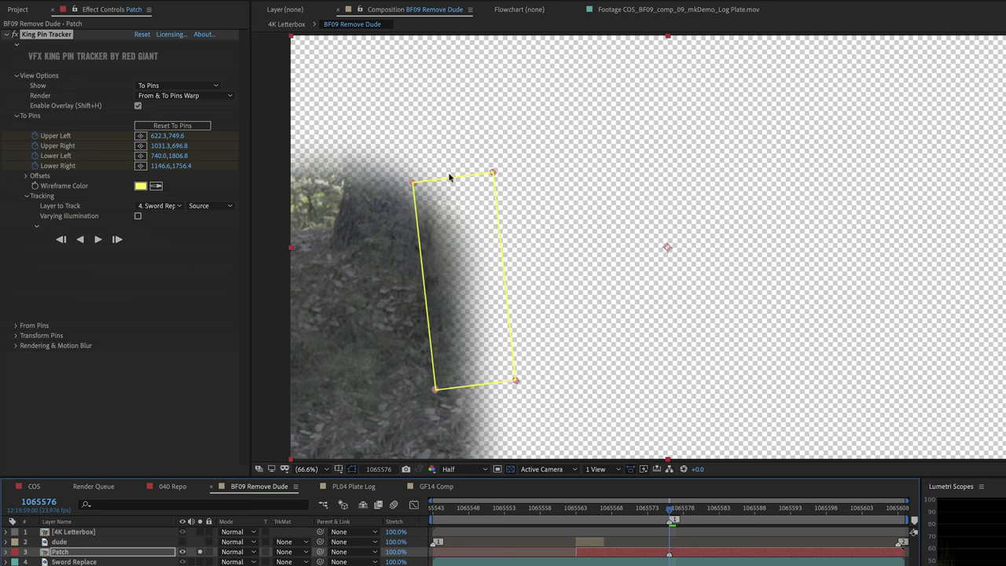
pyautogui.click(162, 205)
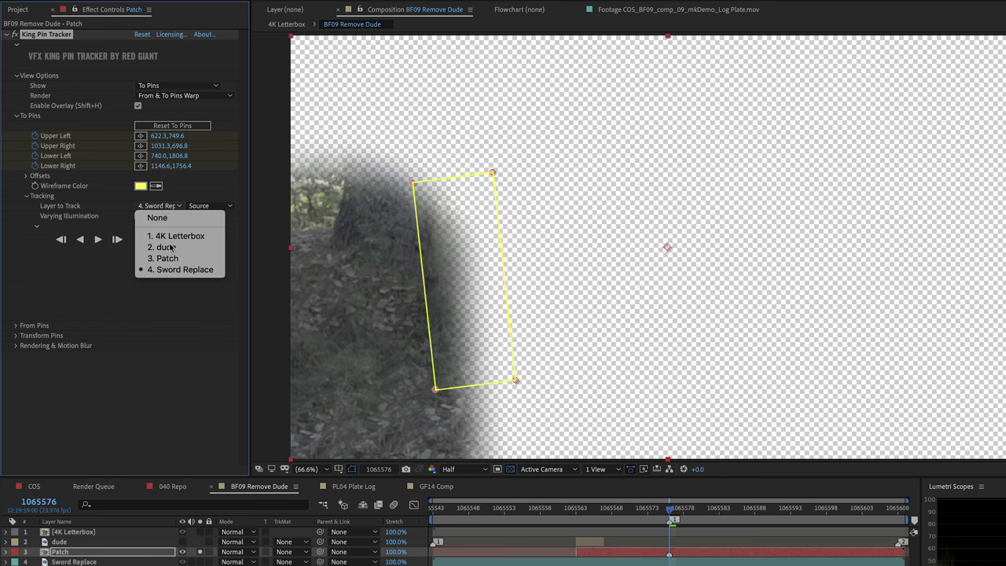
pyautogui.click(153, 411)
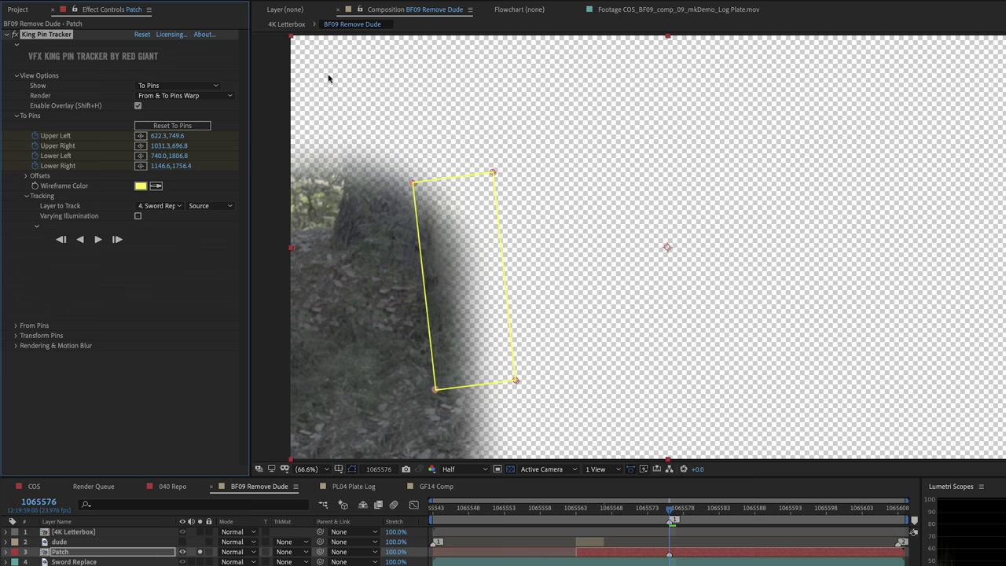
pyautogui.click(201, 552)
pyautogui.moveTo(672, 512)
pyautogui.mouseDown()
pyautogui.moveTo(733, 511)
pyautogui.moveTo(668, 512)
pyautogui.mouseUp()
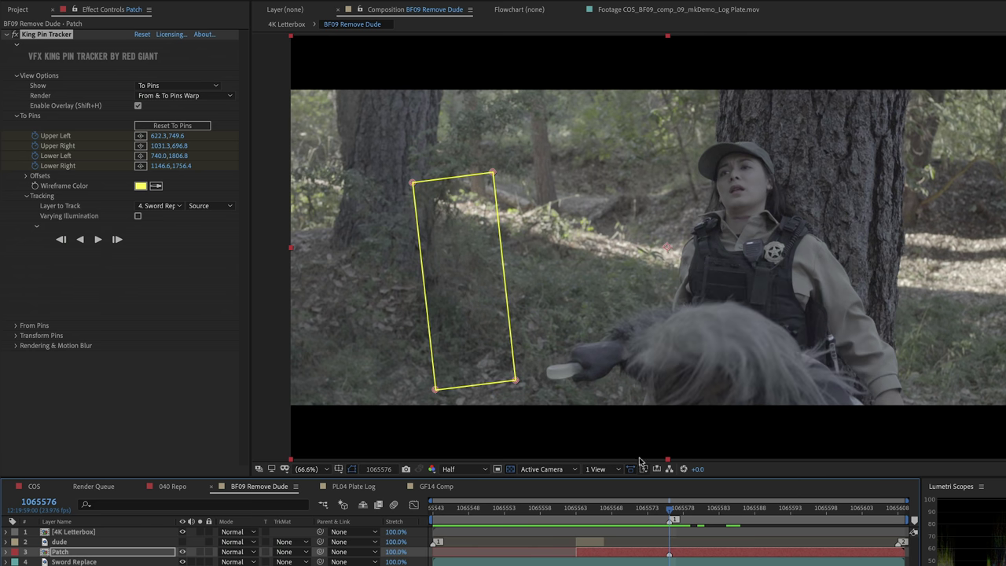
pyautogui.moveTo(668, 511)
pyautogui.mouseDown()
pyautogui.moveTo(660, 516)
pyautogui.moveTo(670, 525)
pyautogui.moveTo(597, 522)
pyautogui.moveTo(668, 522)
pyautogui.mouseUp()
# - Set the tracker's pin display to From & To Pins
pyautogui.click(176, 84)
pyautogui.click(157, 106)
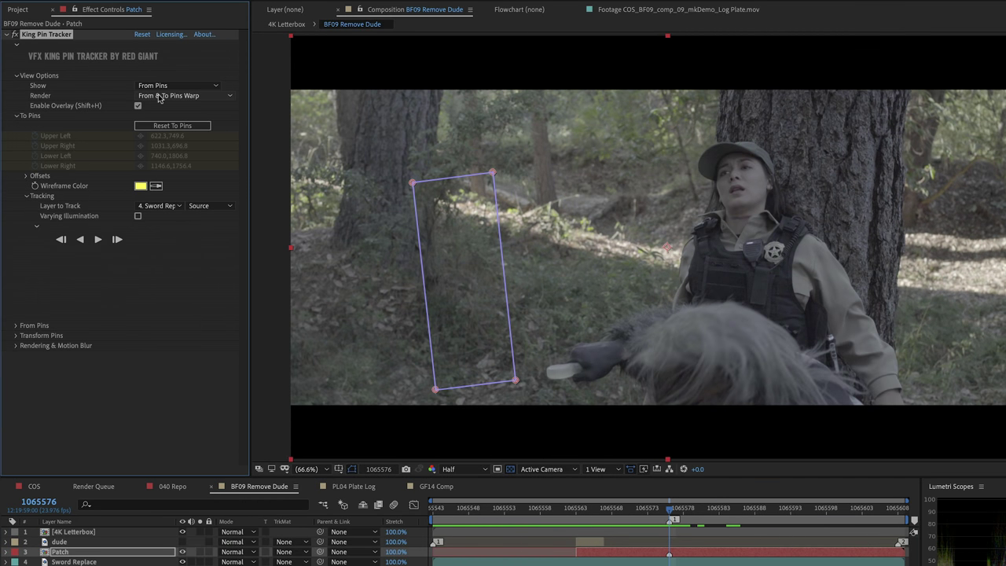
pyautogui.click(158, 85)
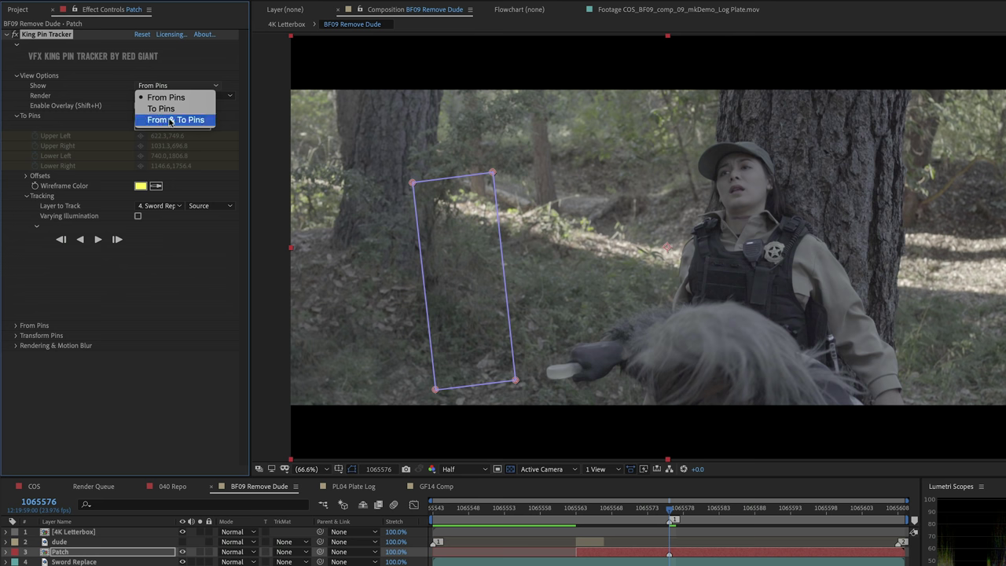
pyautogui.click(170, 120)
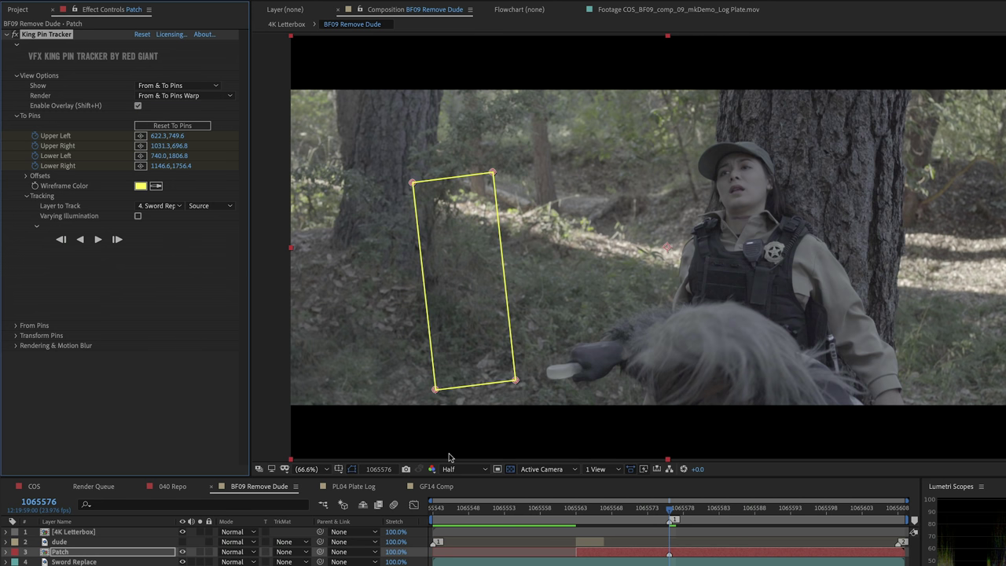
# - Track the patch pins backward, return to the start frame, and track forward to 1065608
pyautogui.click(80, 239)
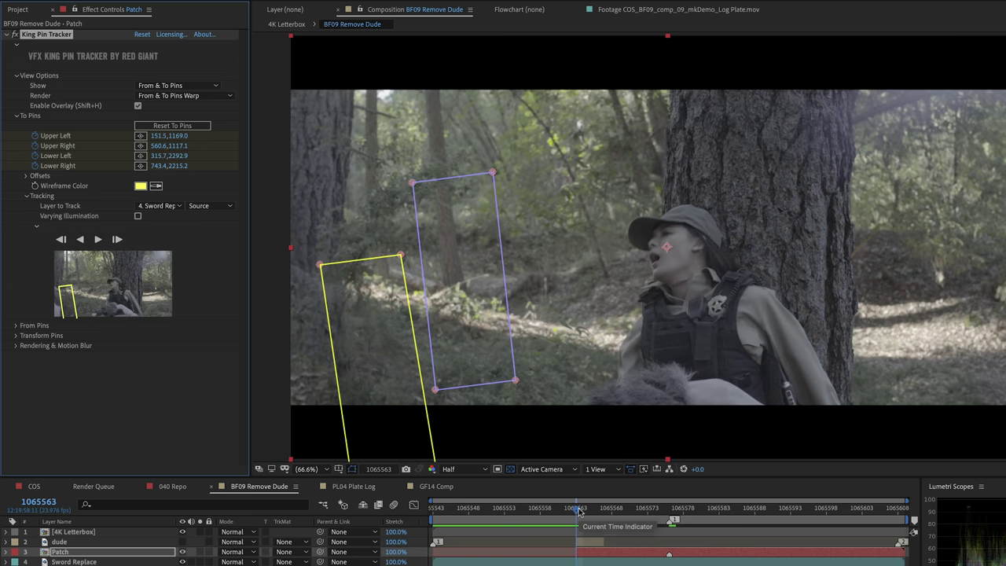
pyautogui.moveTo(578, 510); pyautogui.dragTo(669, 512)
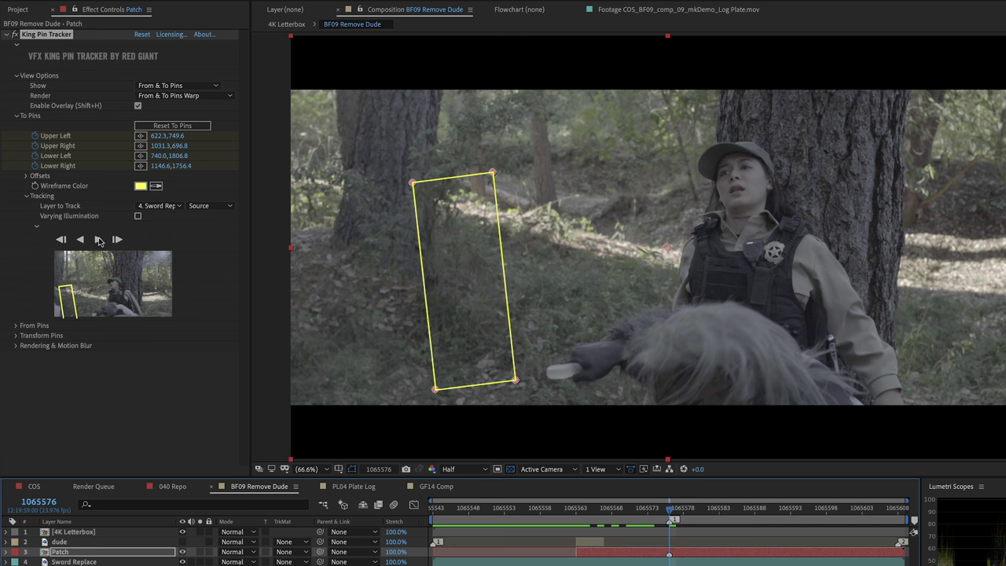
pyautogui.click(99, 239)
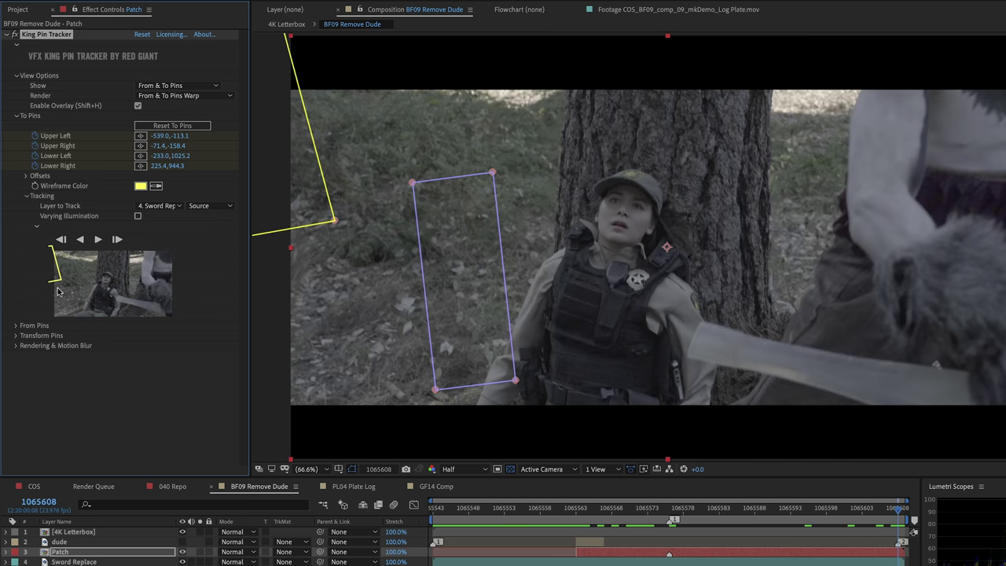
# - Raise the Patch layer's Opacity to 100% and zoom out to see the pin boxes
pyautogui.press('t')
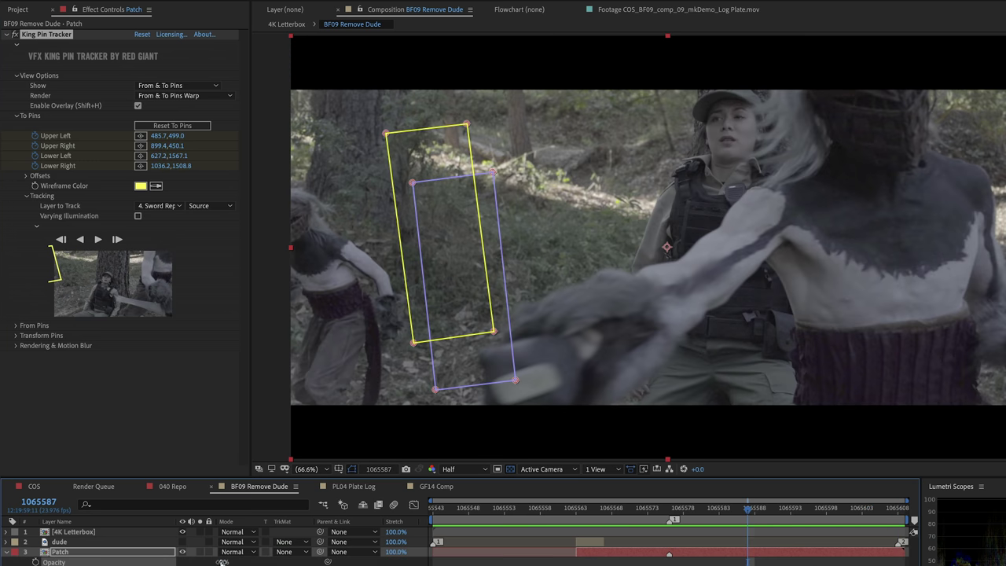
pyautogui.moveTo(256, 563); pyautogui.dragTo(299, 563)
pyautogui.moveTo(761, 509); pyautogui.dragTo(902, 519)
pyautogui.press(',')
pyautogui.press(',')
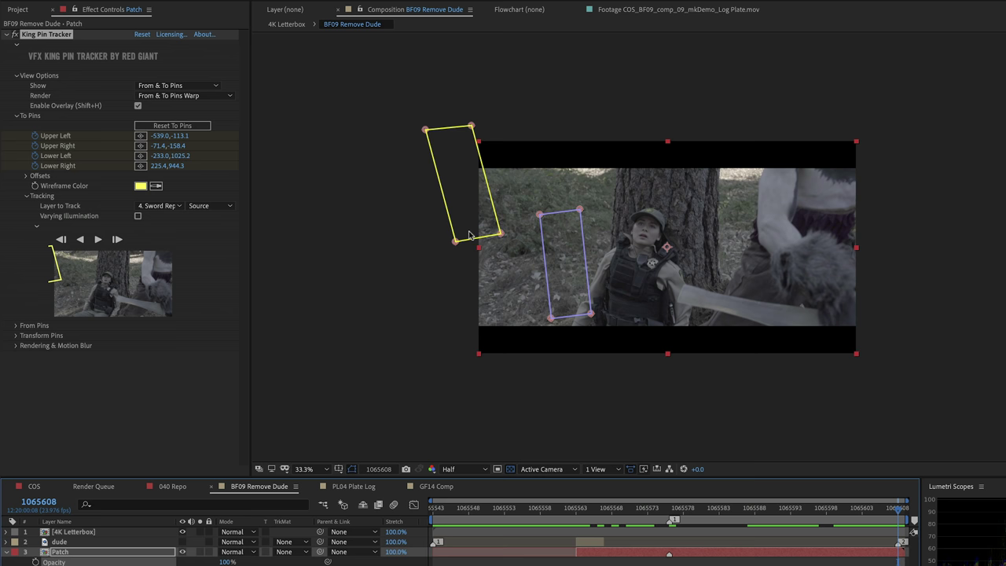
pyautogui.moveTo(900, 509); pyautogui.dragTo(834, 500)
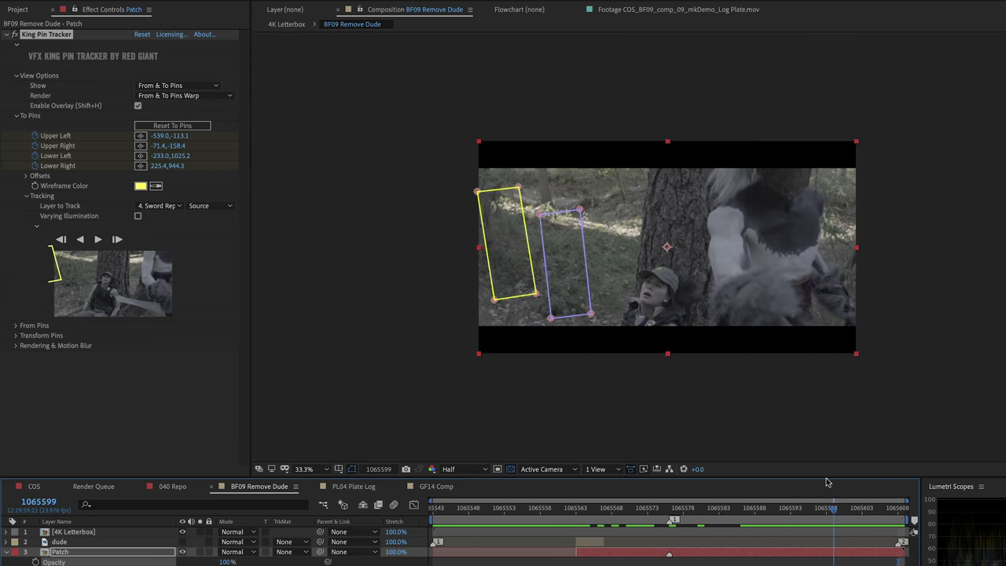
# - Track the pins backward from around frame 1065594, preview, and solo the dude layer to check
pyautogui.click(199, 551)
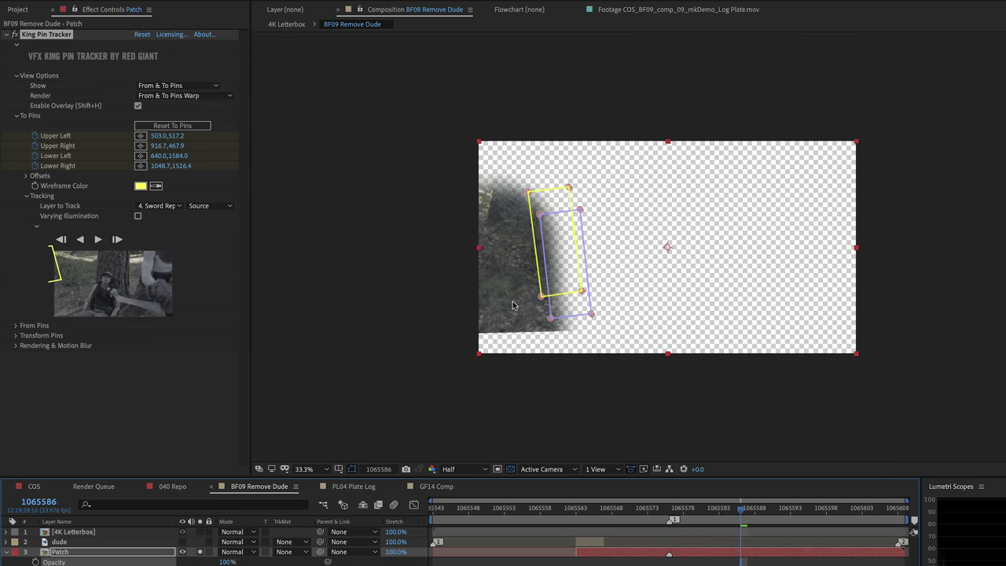
pyautogui.press('space')
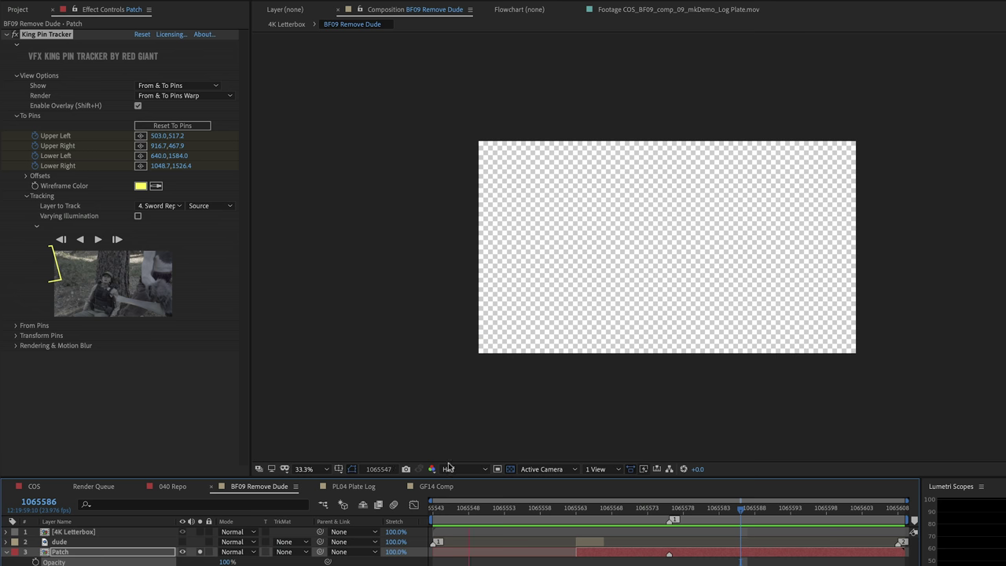
pyautogui.press('space')
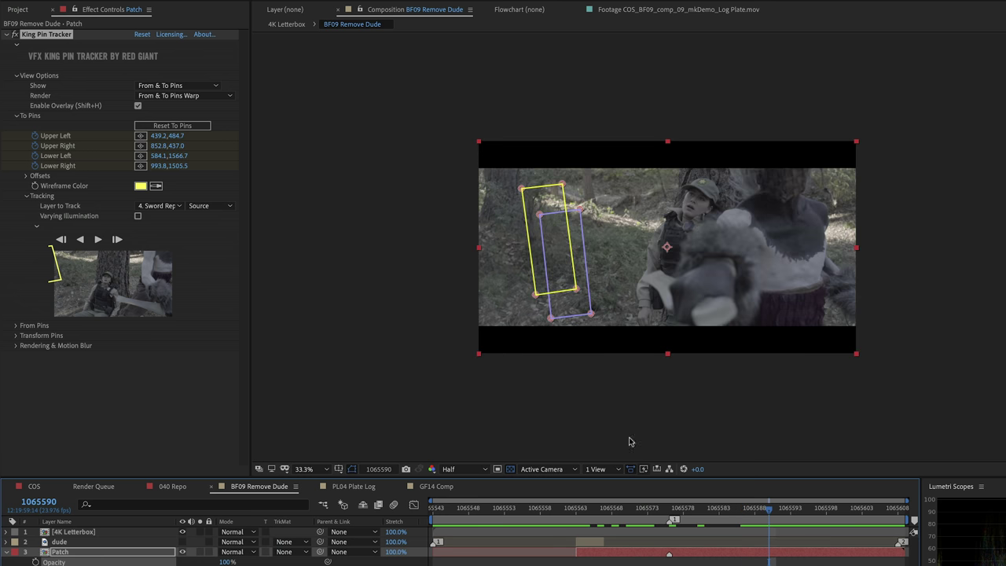
pyautogui.moveTo(617, 516); pyautogui.dragTo(570, 514)
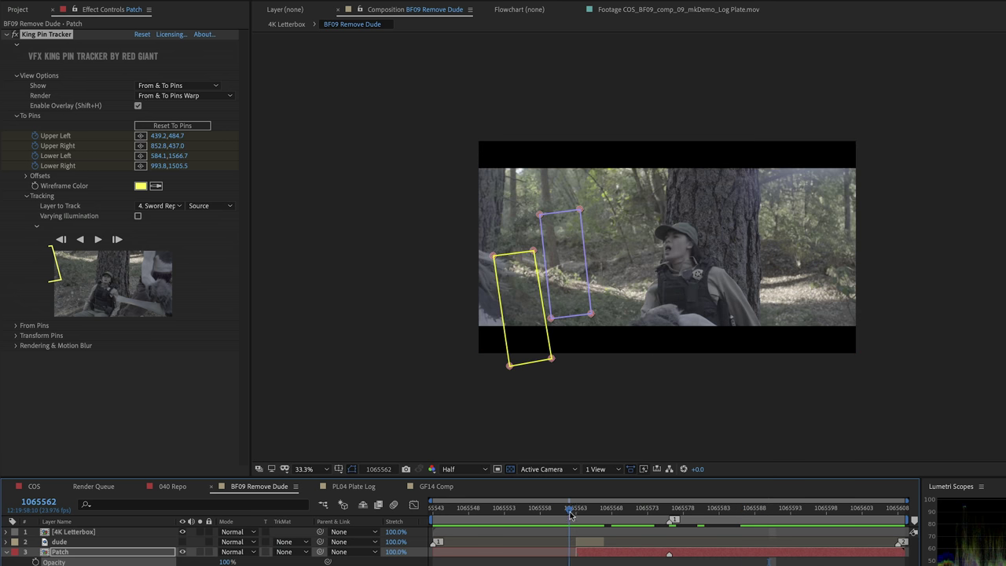
pyautogui.scroll(2, 471, 279)
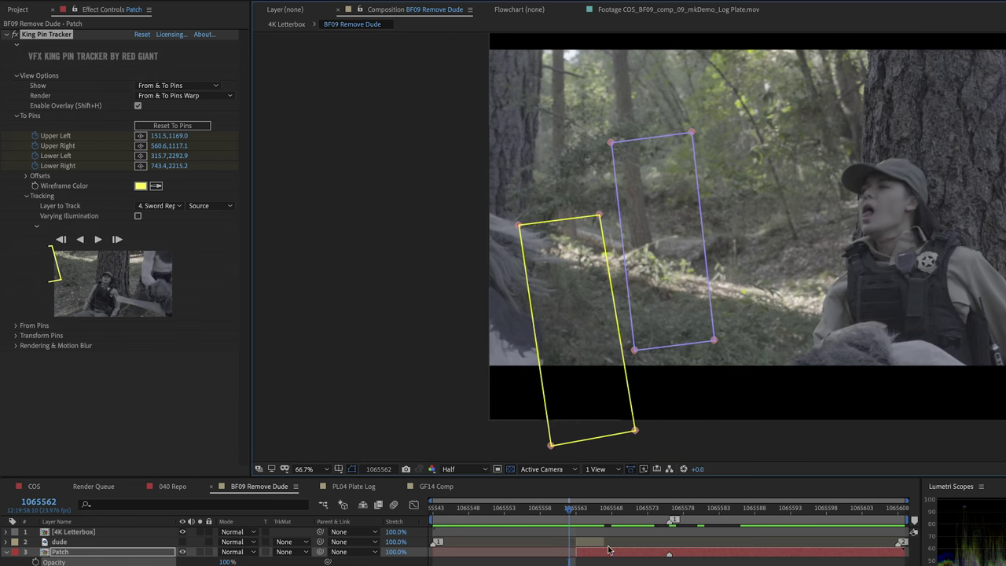
pyautogui.click(199, 541)
pyautogui.moveTo(592, 511); pyautogui.dragTo(577, 512)
pyautogui.click(200, 542)
# - Fit the comp in the viewer, hide the Patch layer, and replay to compare with the original creature
pyautogui.scroll(-1, 483, 349)
pyautogui.hotkey('shift', '/')
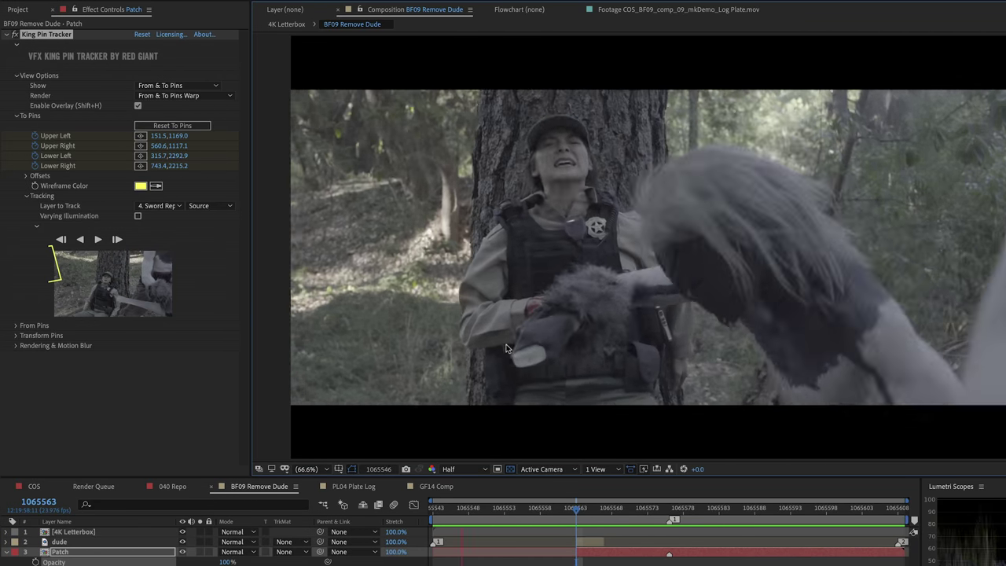
pyautogui.click(733, 509)
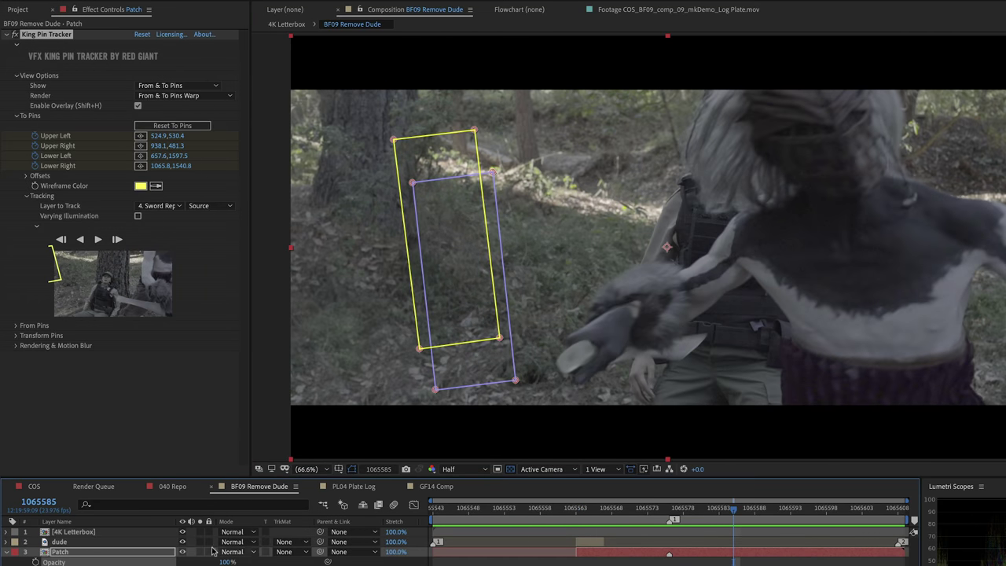
pyautogui.click(182, 552)
pyautogui.press('space')
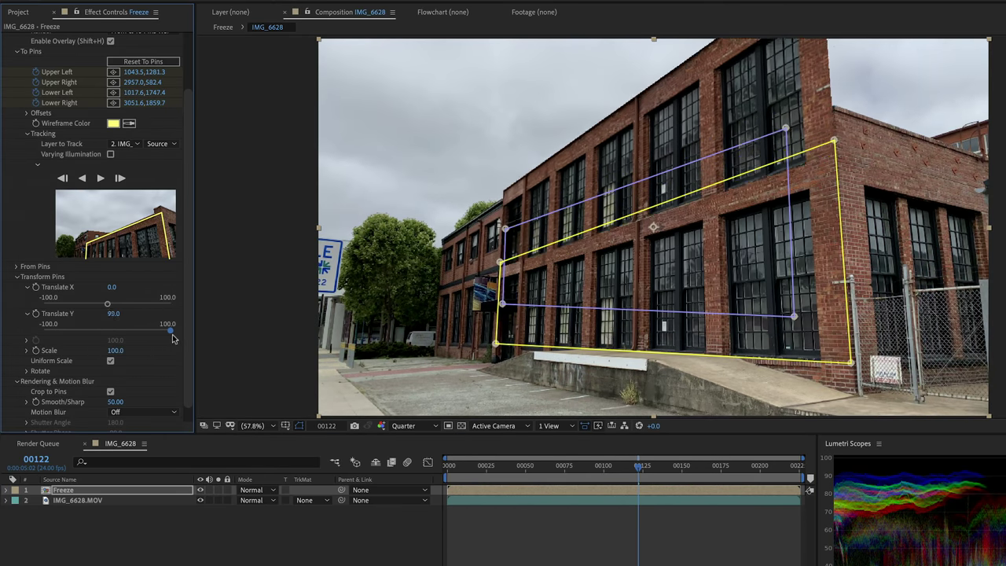
# - Scrub through the IMG_6628 building shot to check the Freeze layer pinned to the wall
pyautogui.moveTo(638, 465); pyautogui.dragTo(769, 479)
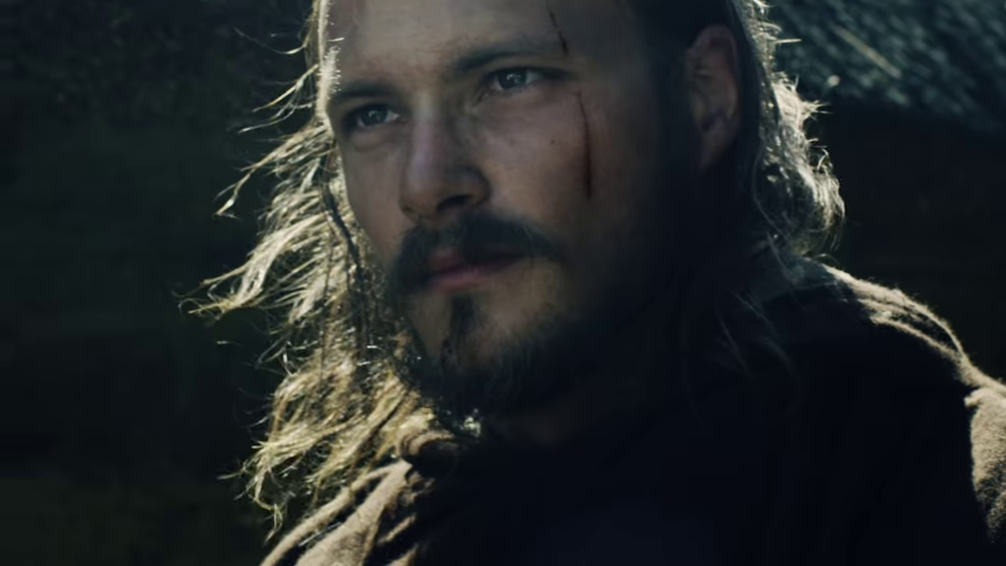